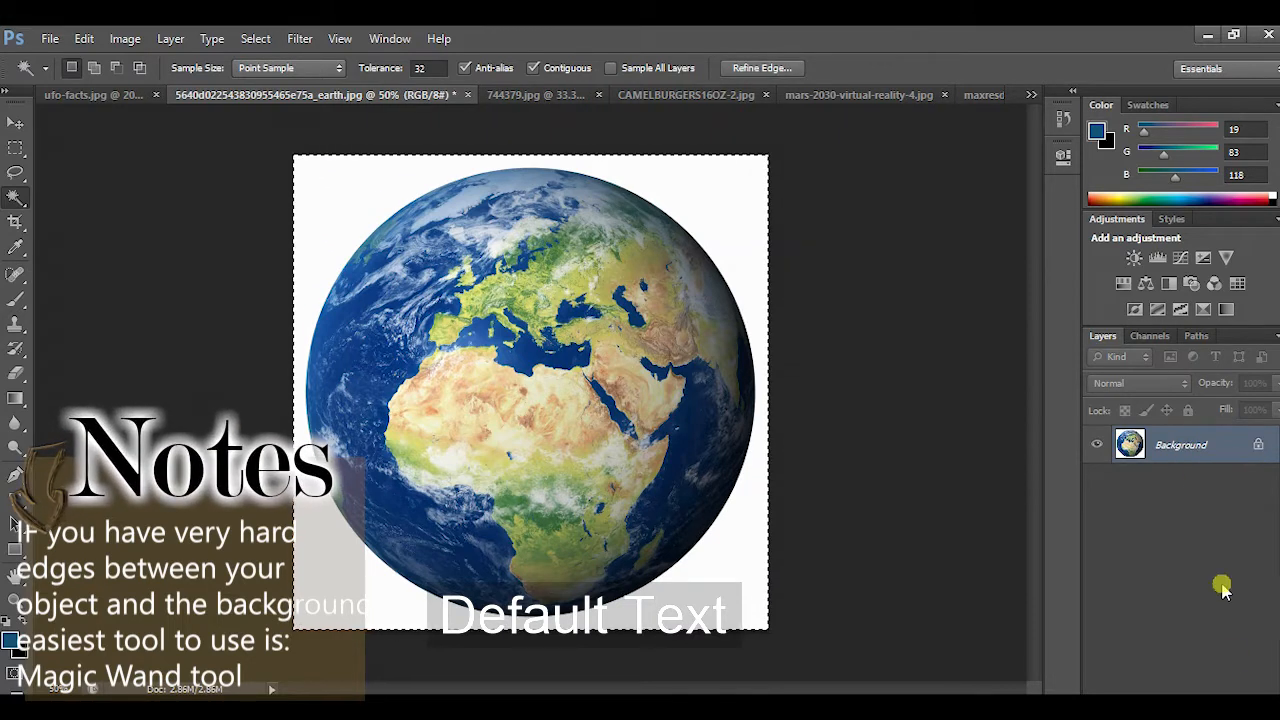
# Duplicate the Background layer of the earth image and delete the original locked layer.
pyautogui.moveTo(1170, 449); pyautogui.dragTo(1208, 705)
pyautogui.moveTo(1132, 460); pyautogui.dragTo(1238, 694)
pyautogui.rightClick(1188, 483)
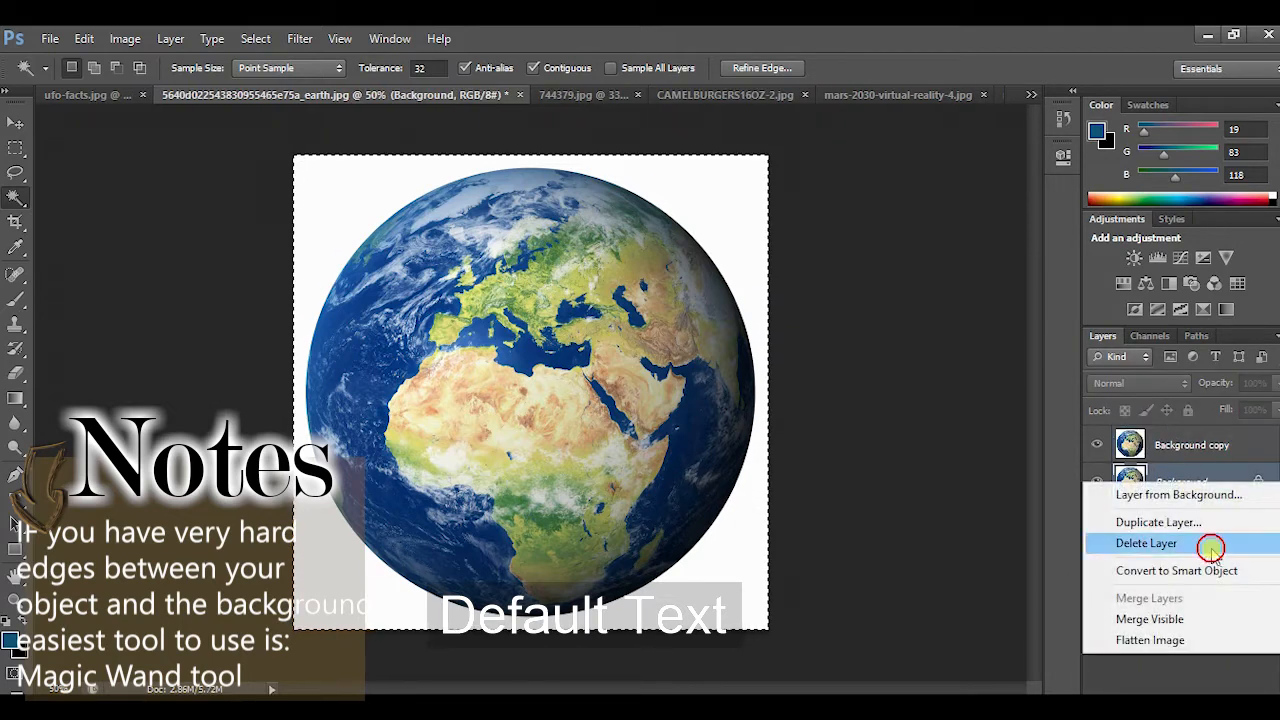
pyautogui.click(1146, 543)
# Select the white area around the globe with the Magic Wand, delete it, and clear the selection.
pyautogui.click(329, 200)
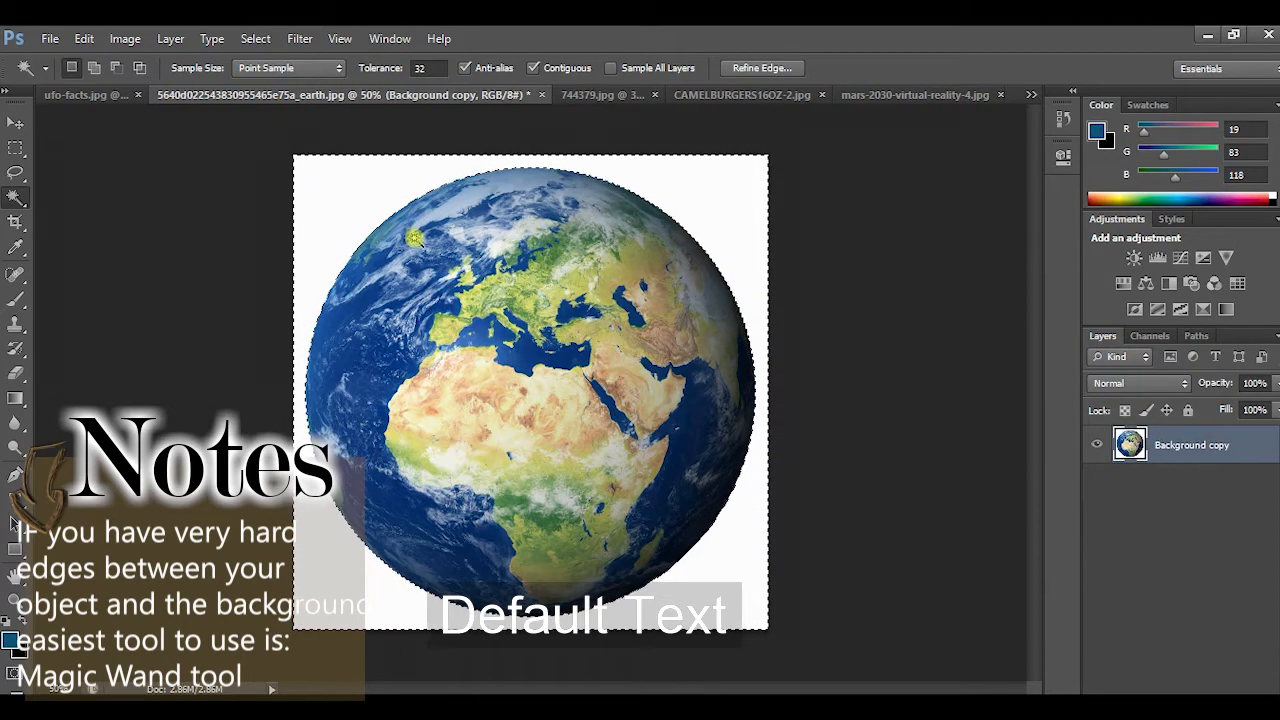
pyautogui.press('Delete')
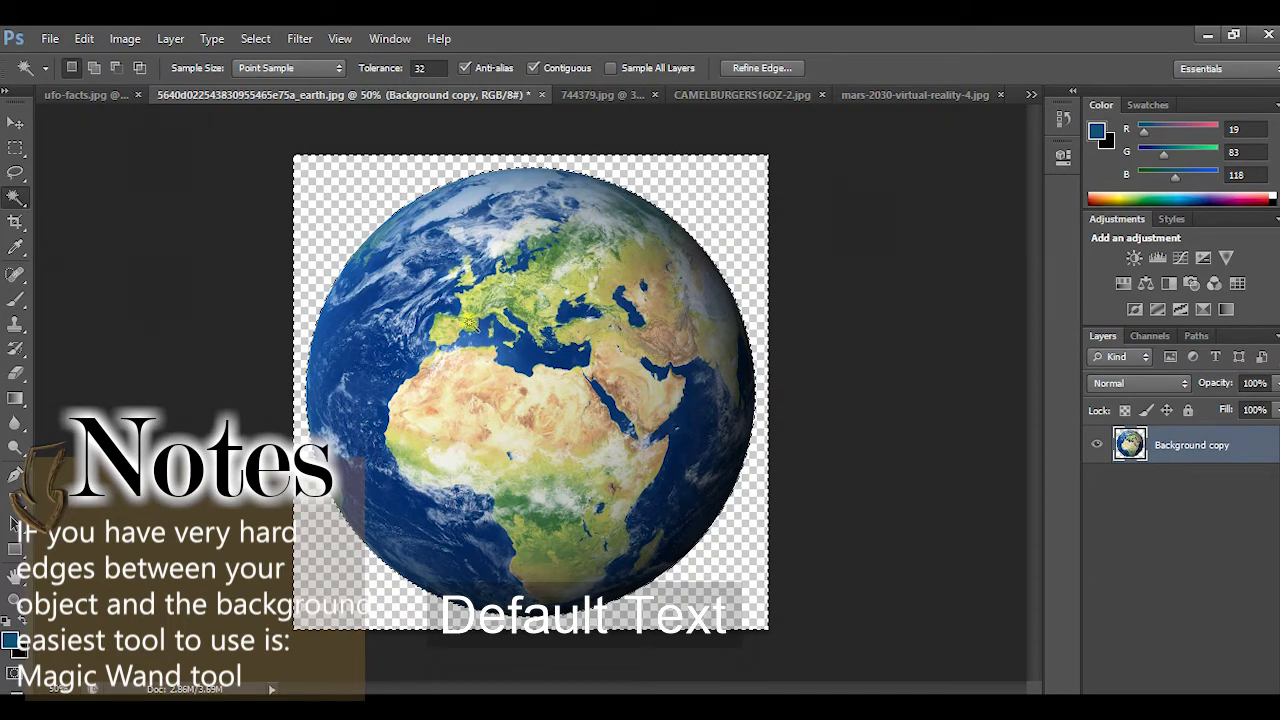
pyautogui.click(15, 148)
pyautogui.click(157, 176)
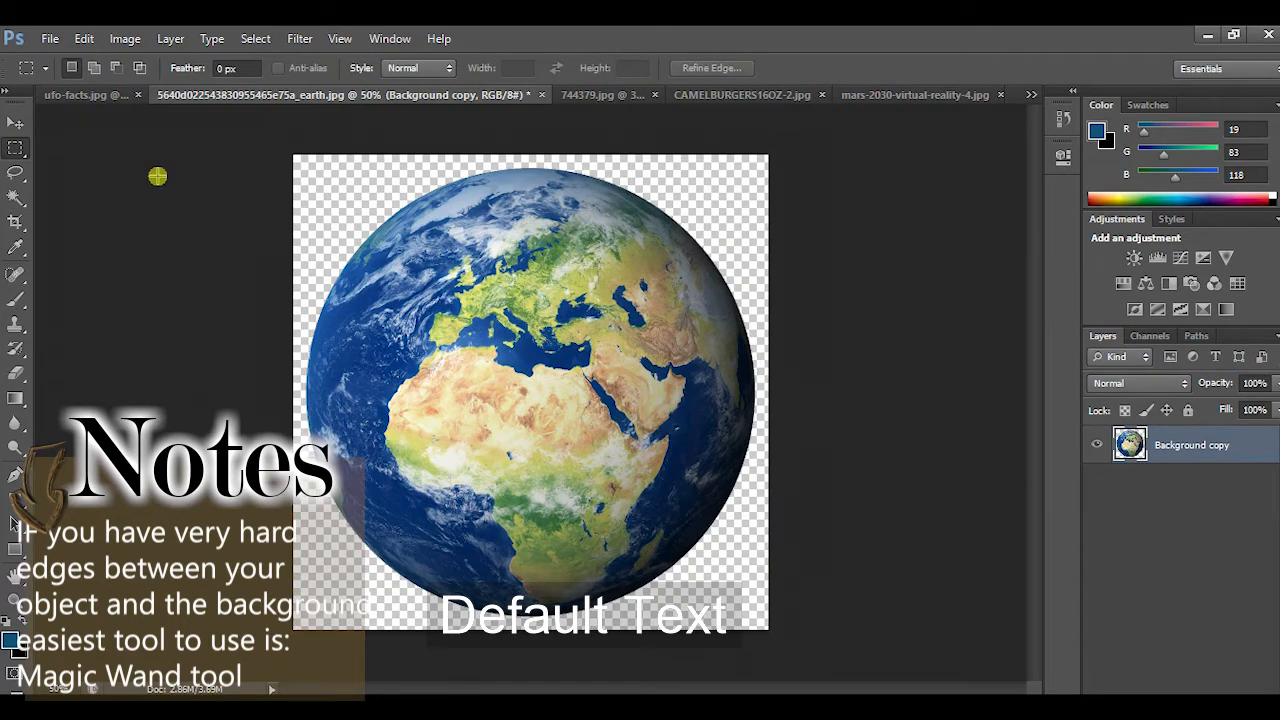
# Switch to the CAMELBURGERS16OZ-2.jpg image and select the white background around the camel with the Magic Wand.
pyautogui.click(680, 95)
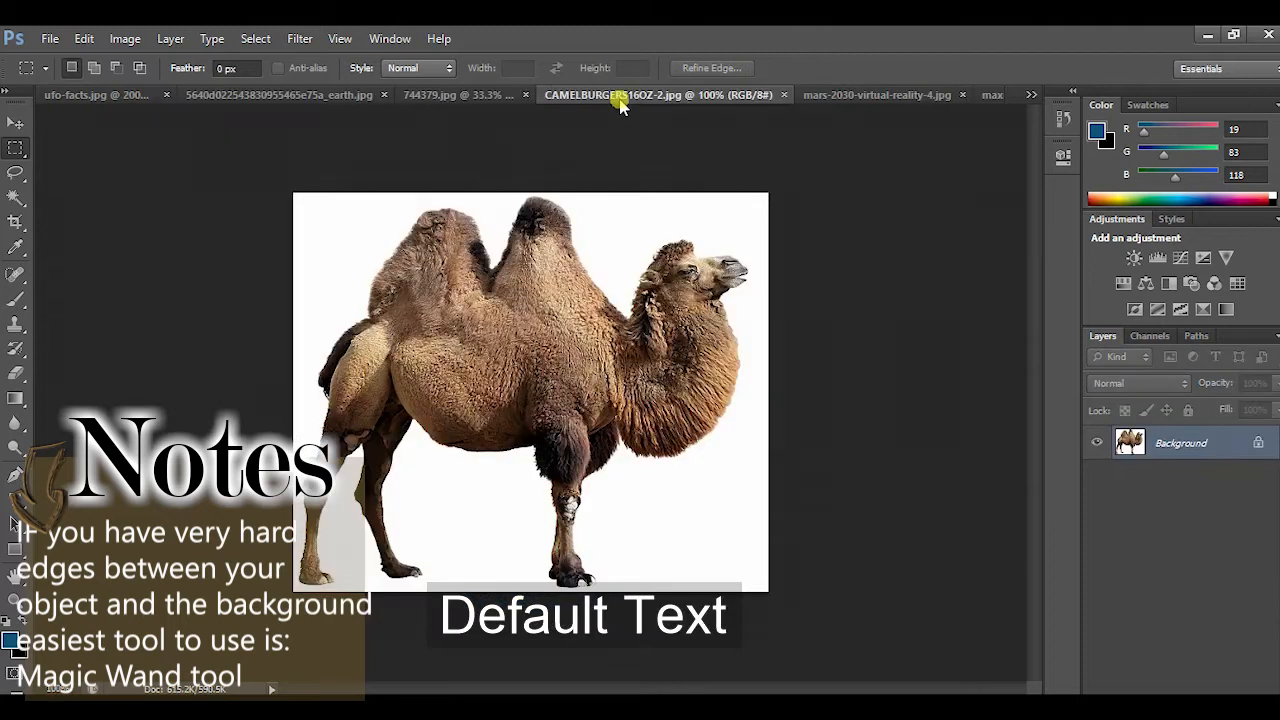
pyautogui.click(16, 197)
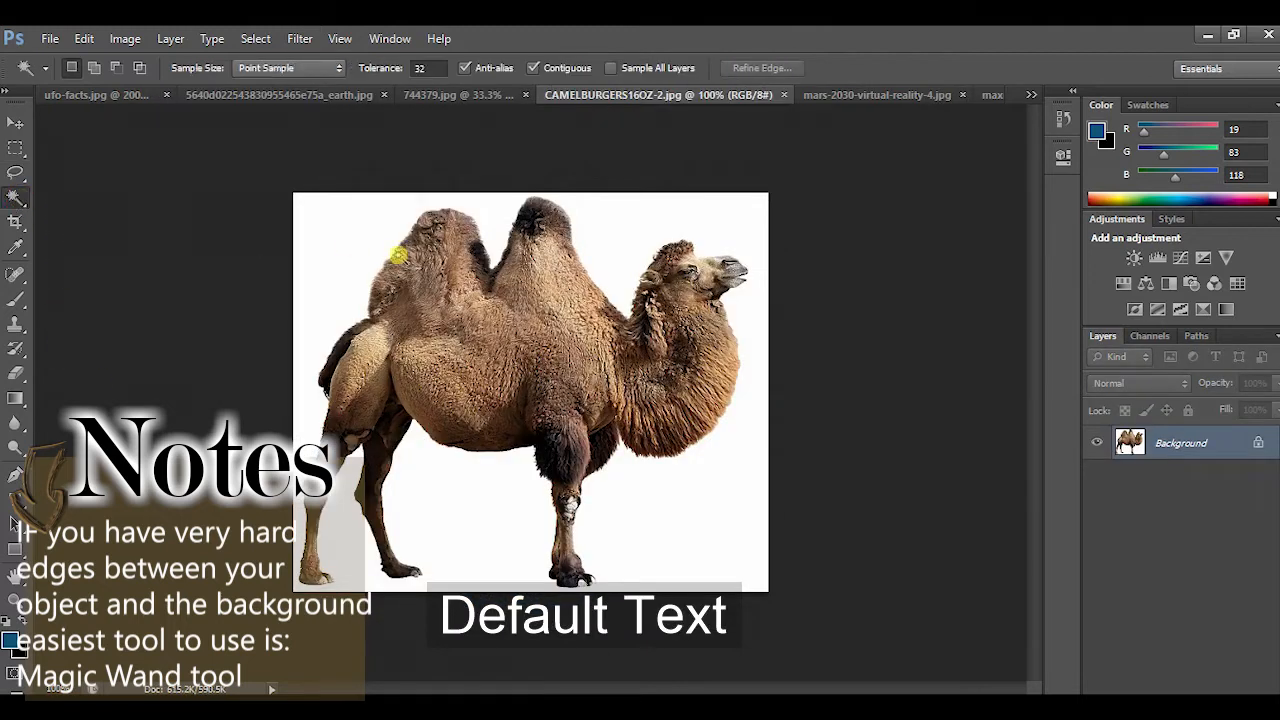
pyautogui.click(349, 254)
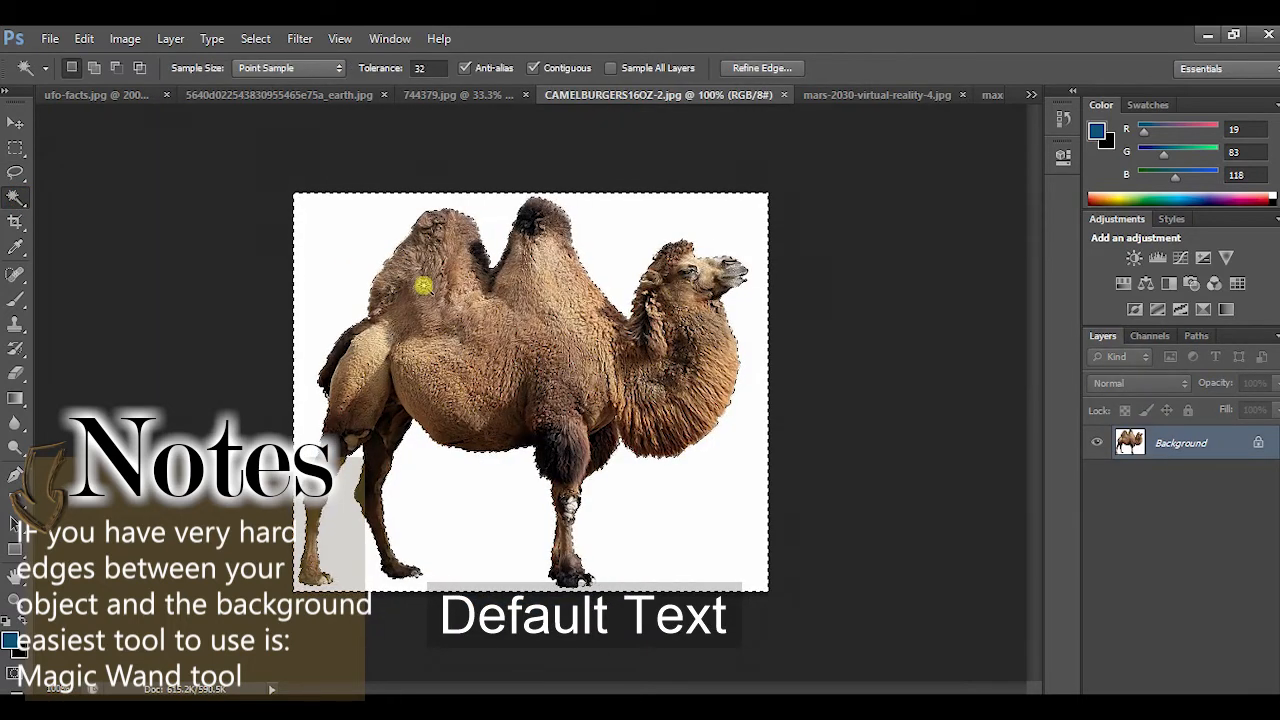
pyautogui.press('Delete')
pyautogui.click(754, 247)
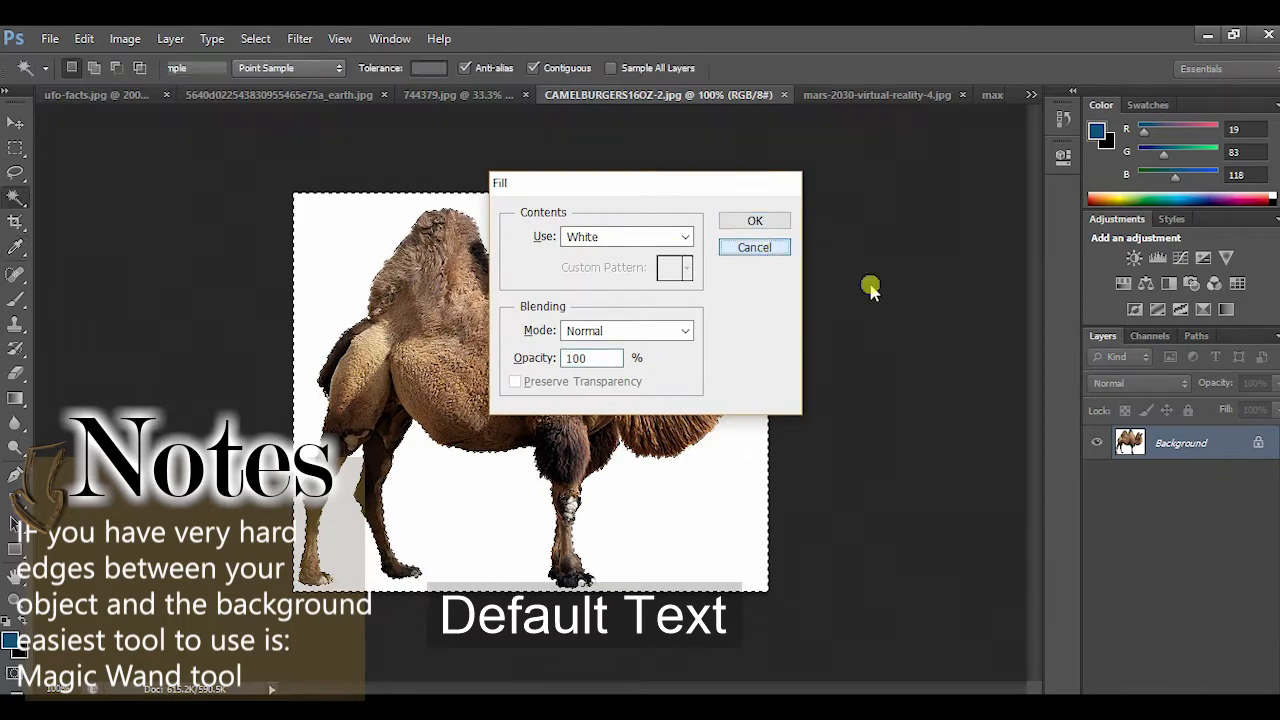
# Duplicate the camel's Background layer and delete the original locked layer.
pyautogui.moveTo(1183, 452); pyautogui.dragTo(1185, 697)
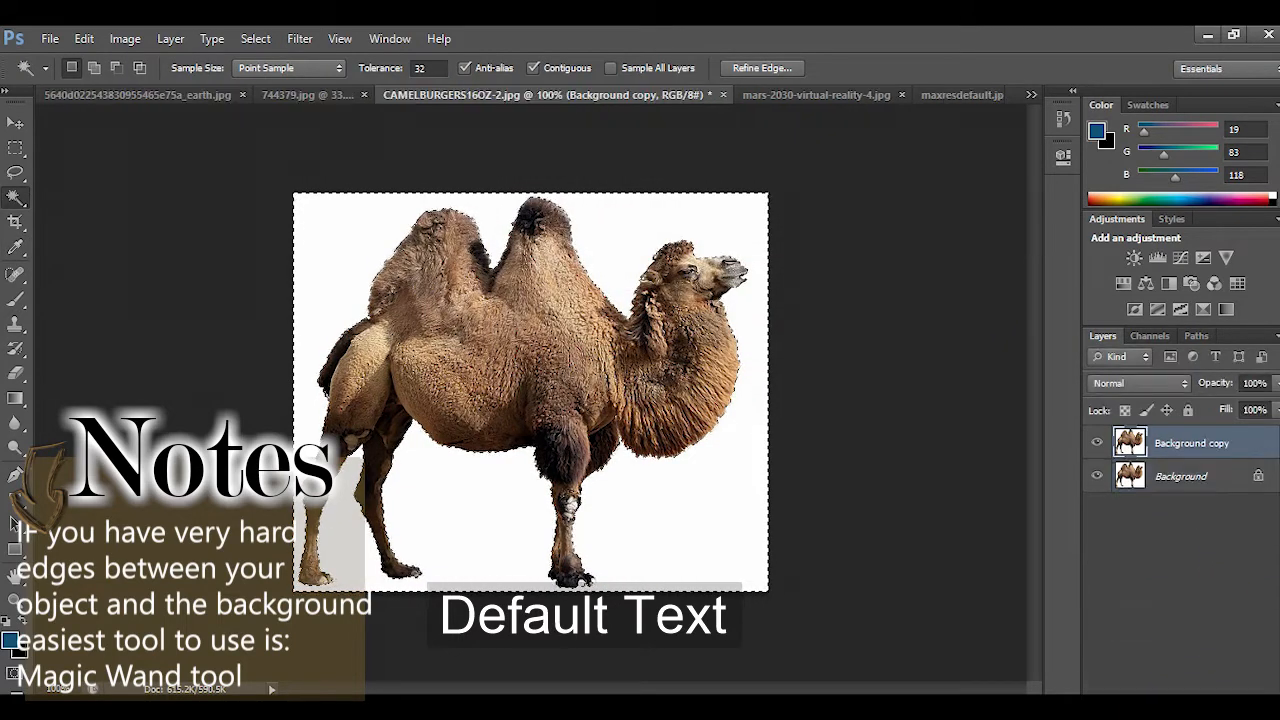
pyautogui.rightClick(1186, 470)
pyautogui.click(1186, 531)
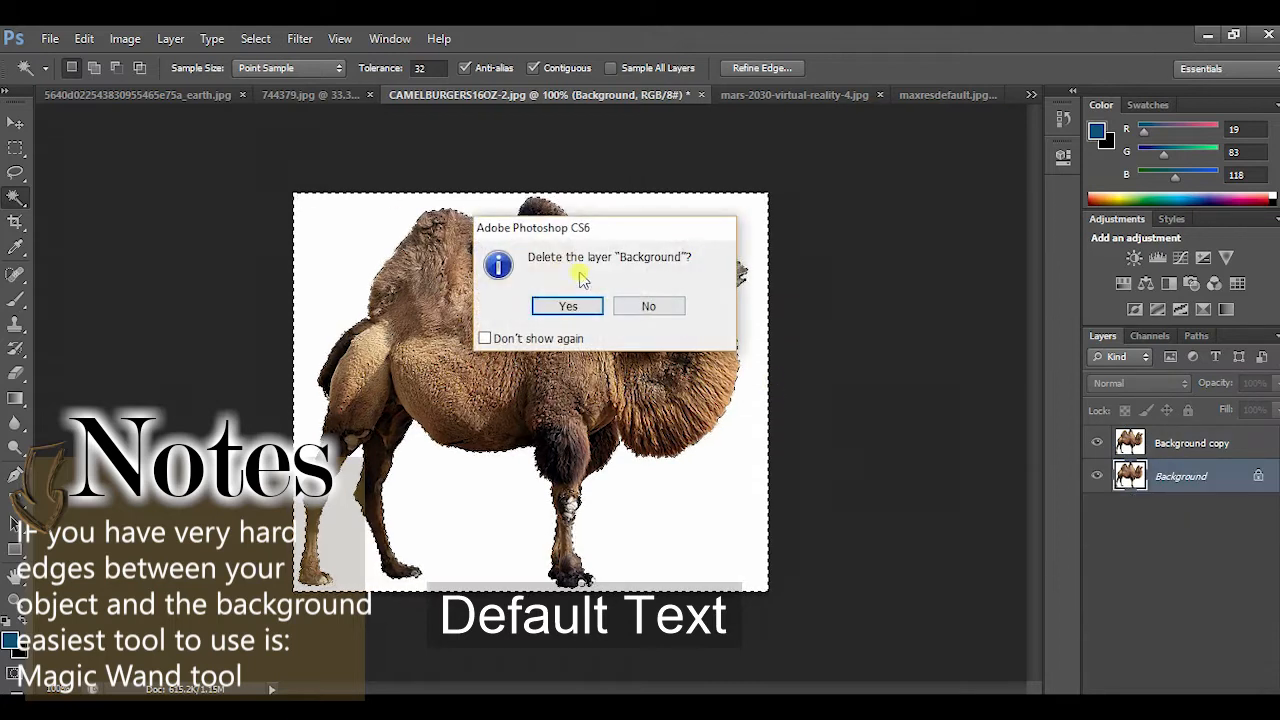
pyautogui.click(540, 307)
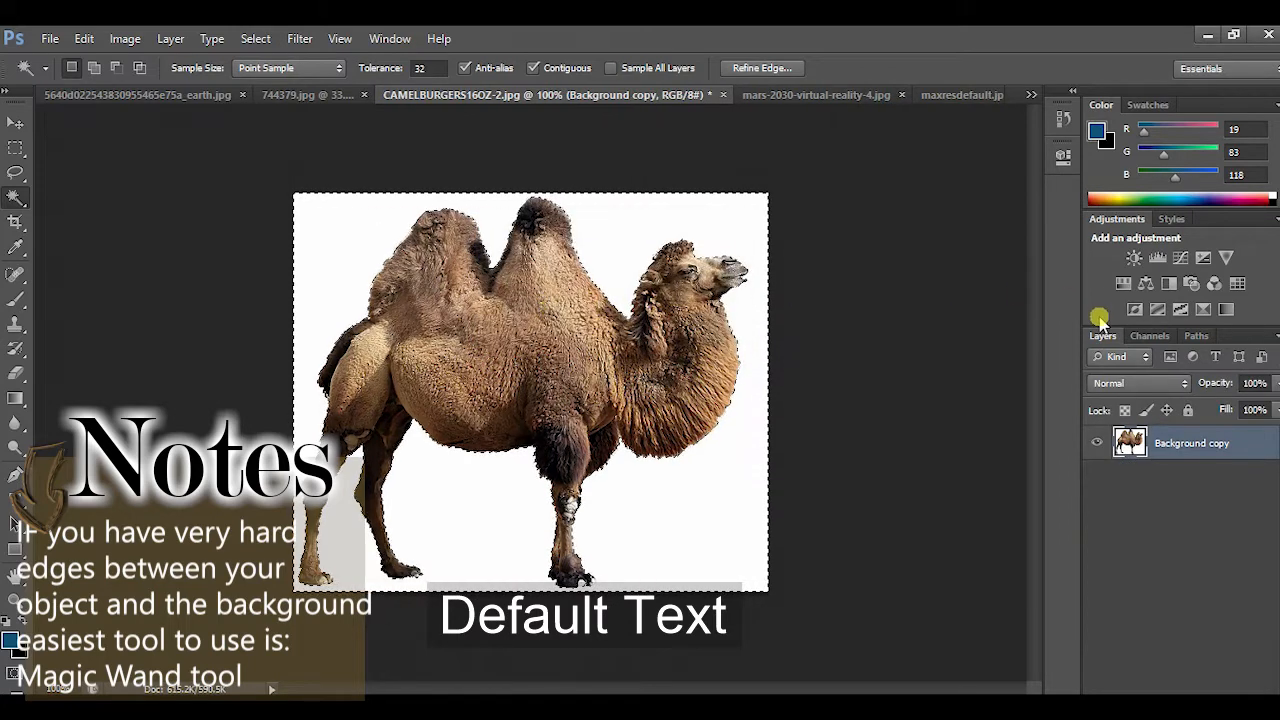
# Delete the selected white background around the camel and clear the selection.
pyautogui.press('Delete')
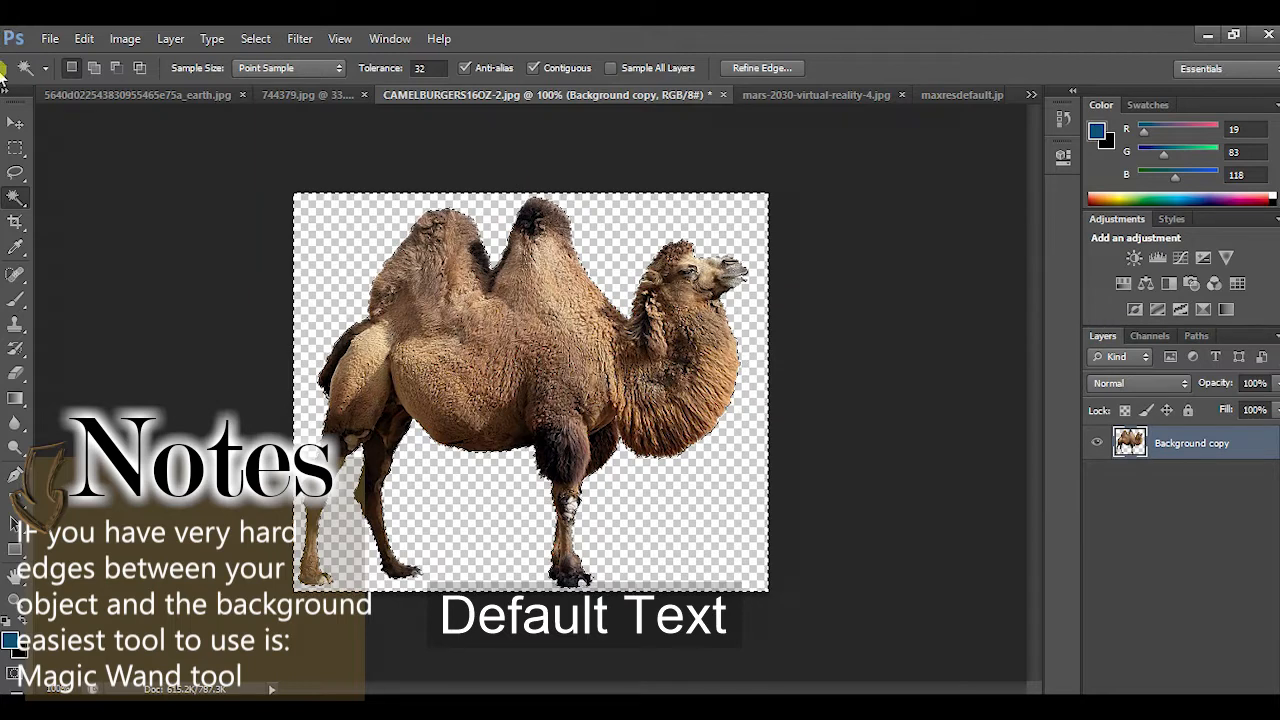
pyautogui.click(15, 144)
pyautogui.hotkey('ctrl', 'd')
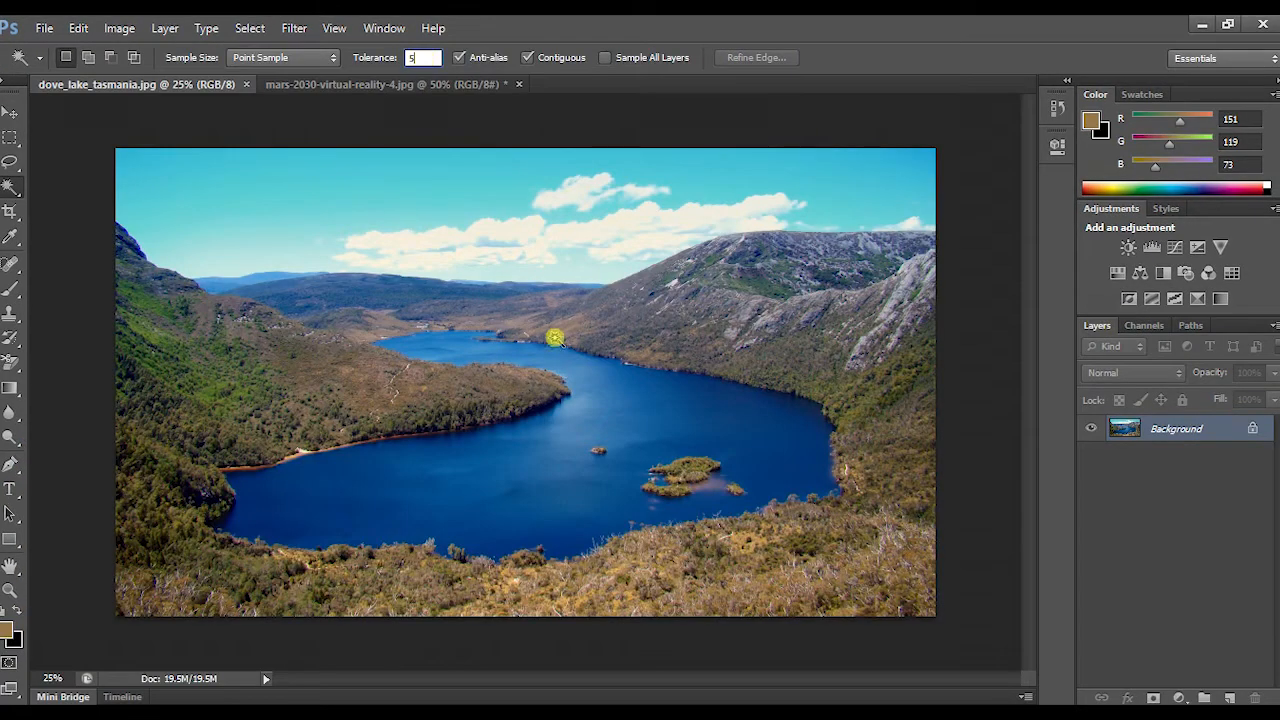
# Sample the lake water with the Magic Wand, then set the tolerance to 50 and sample the water again.
pyautogui.click(558, 421)
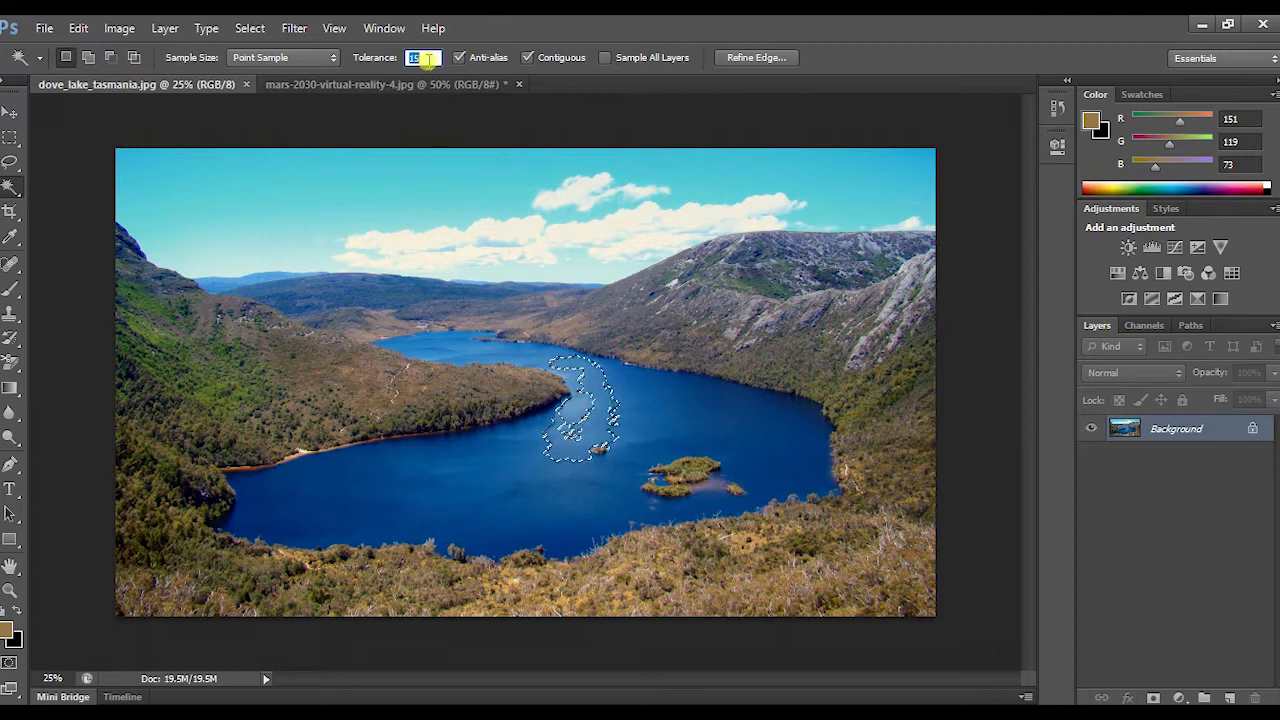
pyautogui.write('50')
pyautogui.click(516, 488)
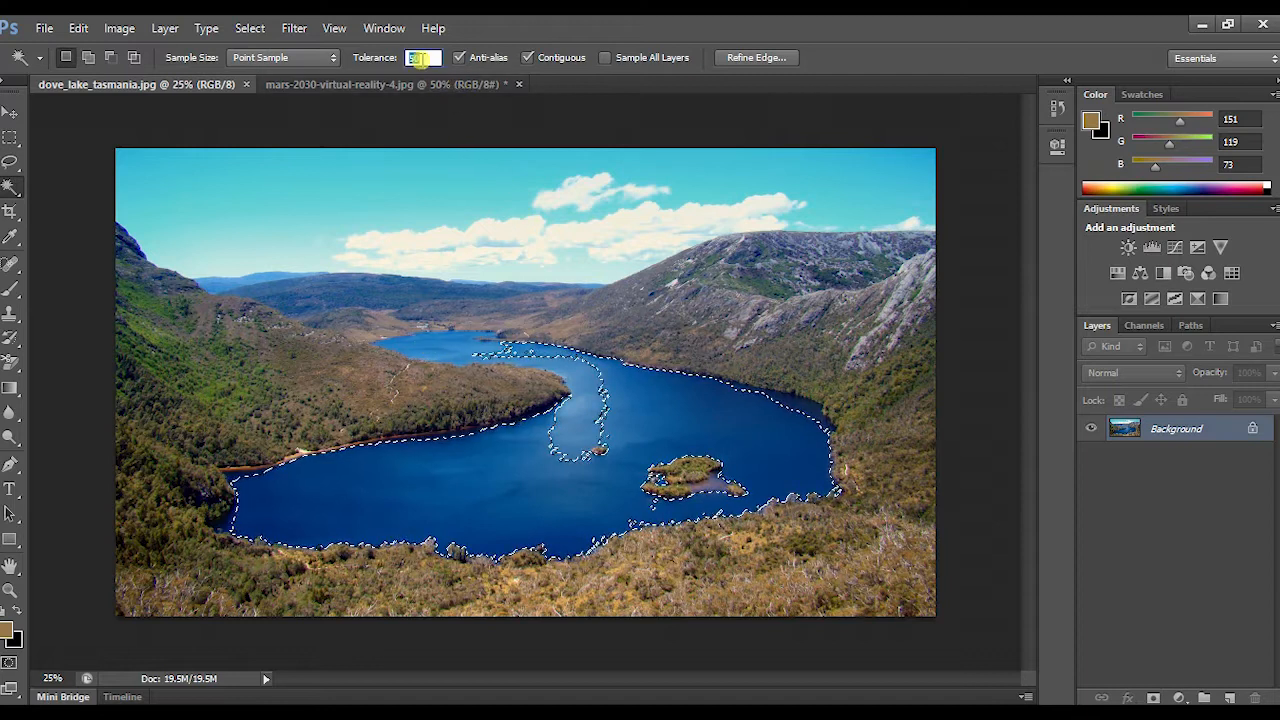
# Set the Magic Wand tolerance to 100 and resample the water until only the lake is selected, discarding the overly broad selection.
pyautogui.write('100')
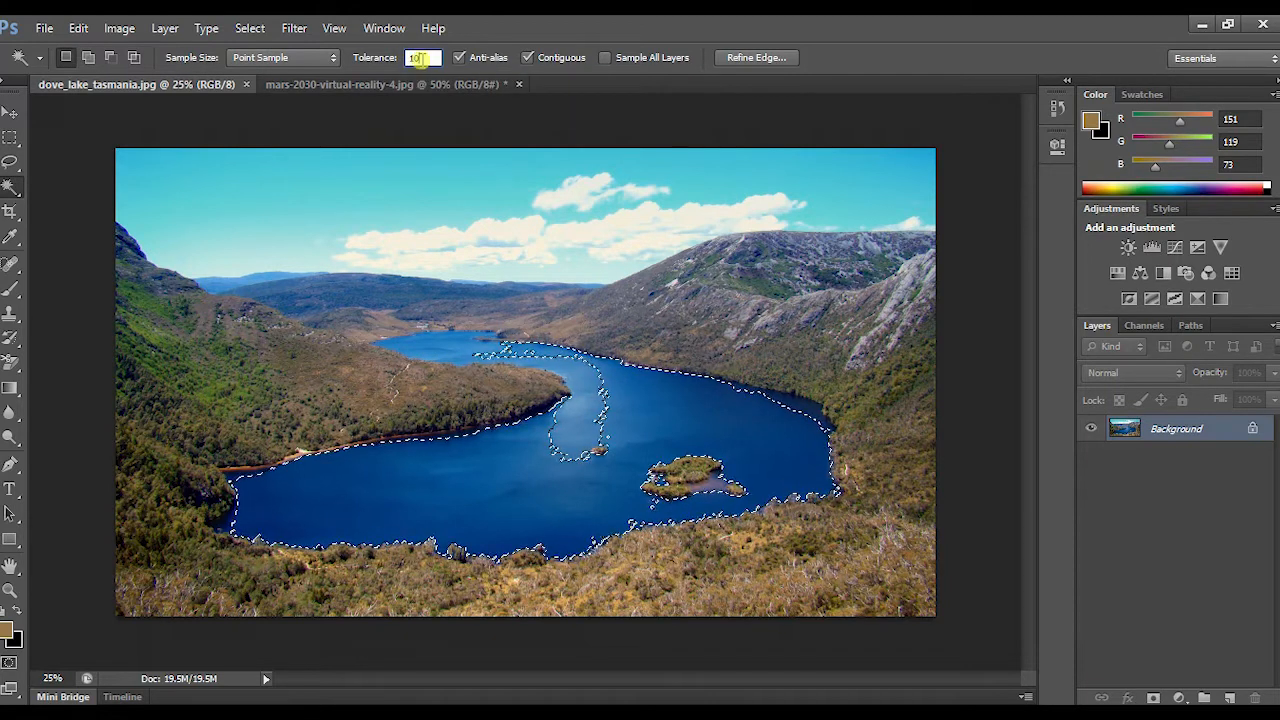
pyautogui.click(567, 438)
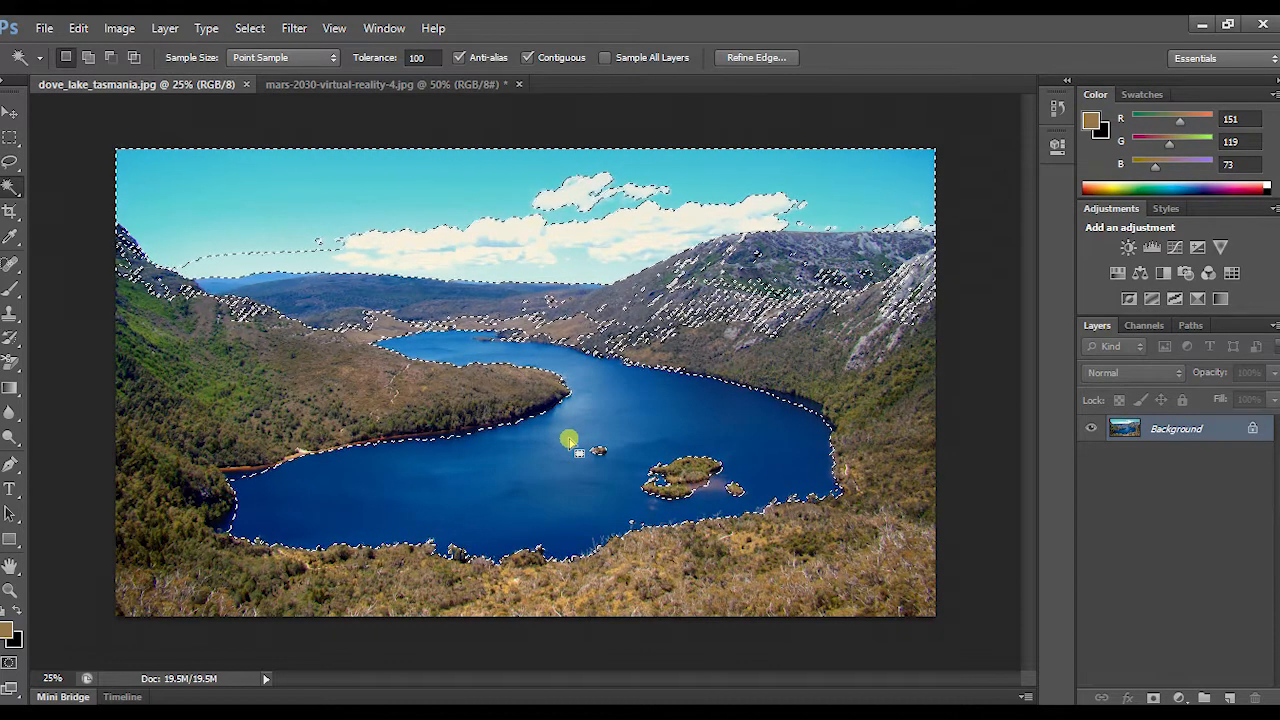
pyautogui.hotkey('ctrl', 'z')
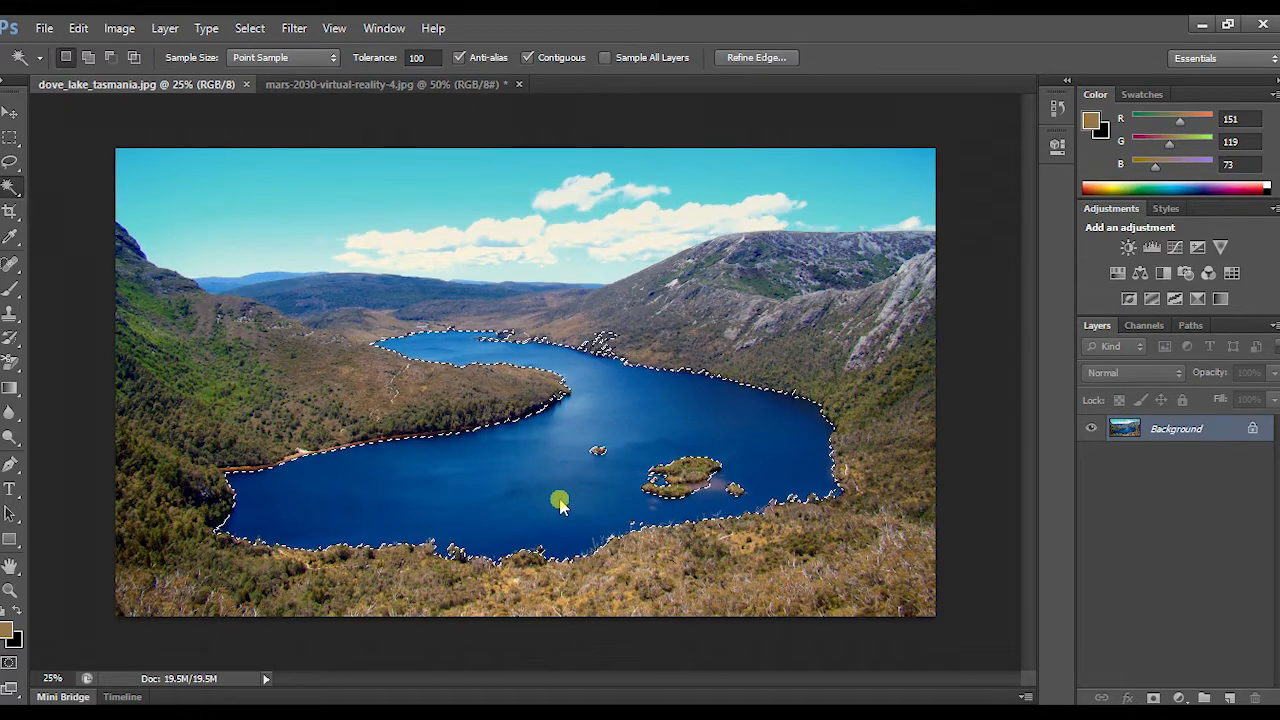
pyautogui.hotkey('ctrl', 'd')
pyautogui.click(607, 506)
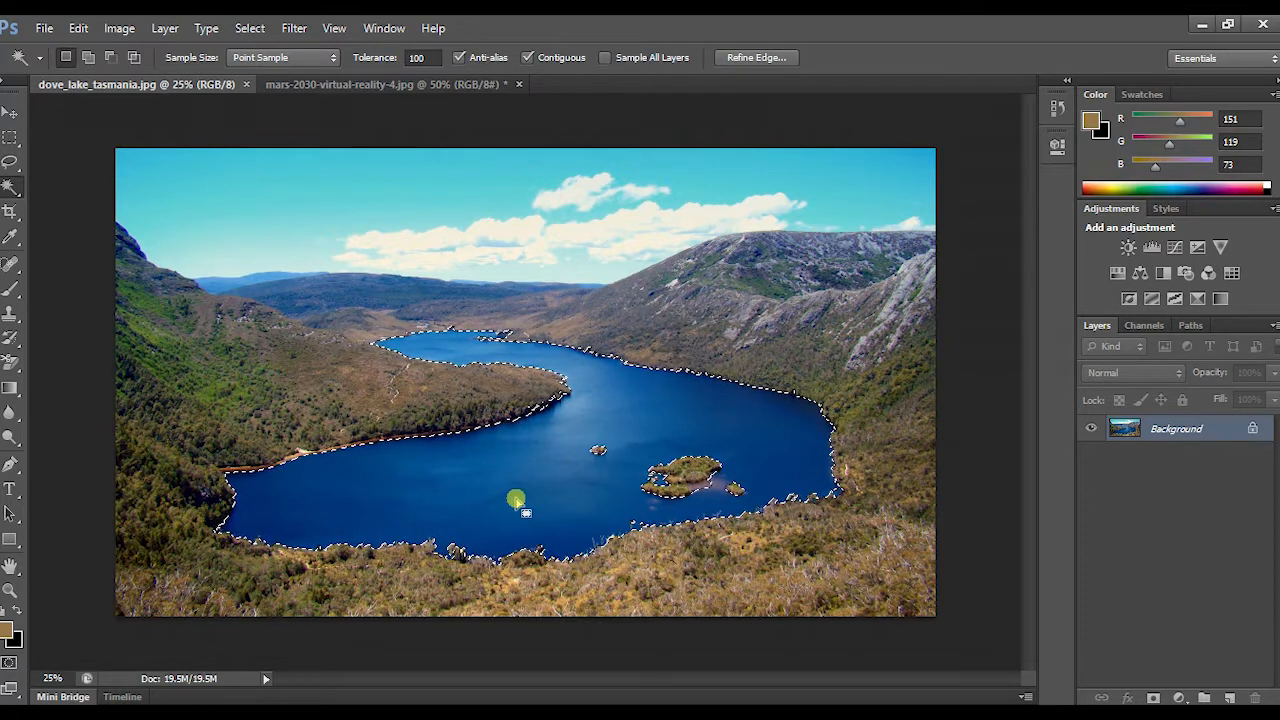
# Switch to the mars-2030-virtual-reality-4.jpg image and sample several parts of the sky with the Magic Wand at tolerance 20.
pyautogui.click(411, 86)
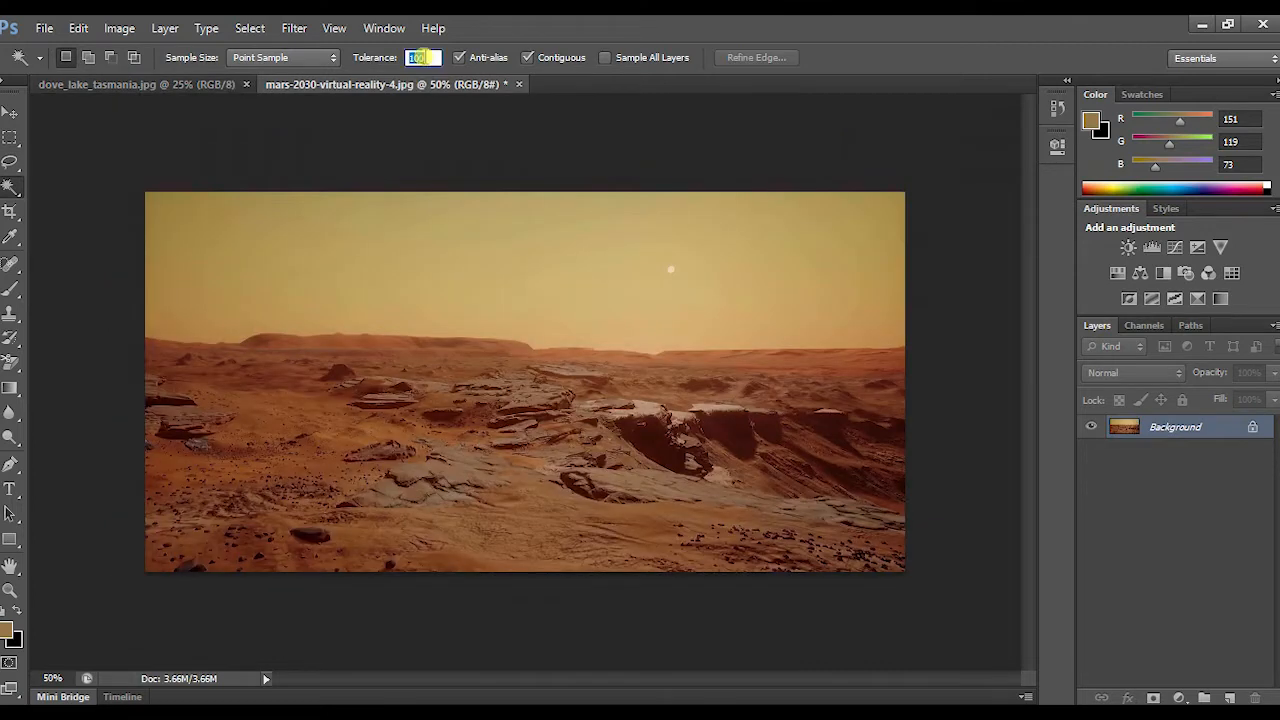
pyautogui.click(209, 269)
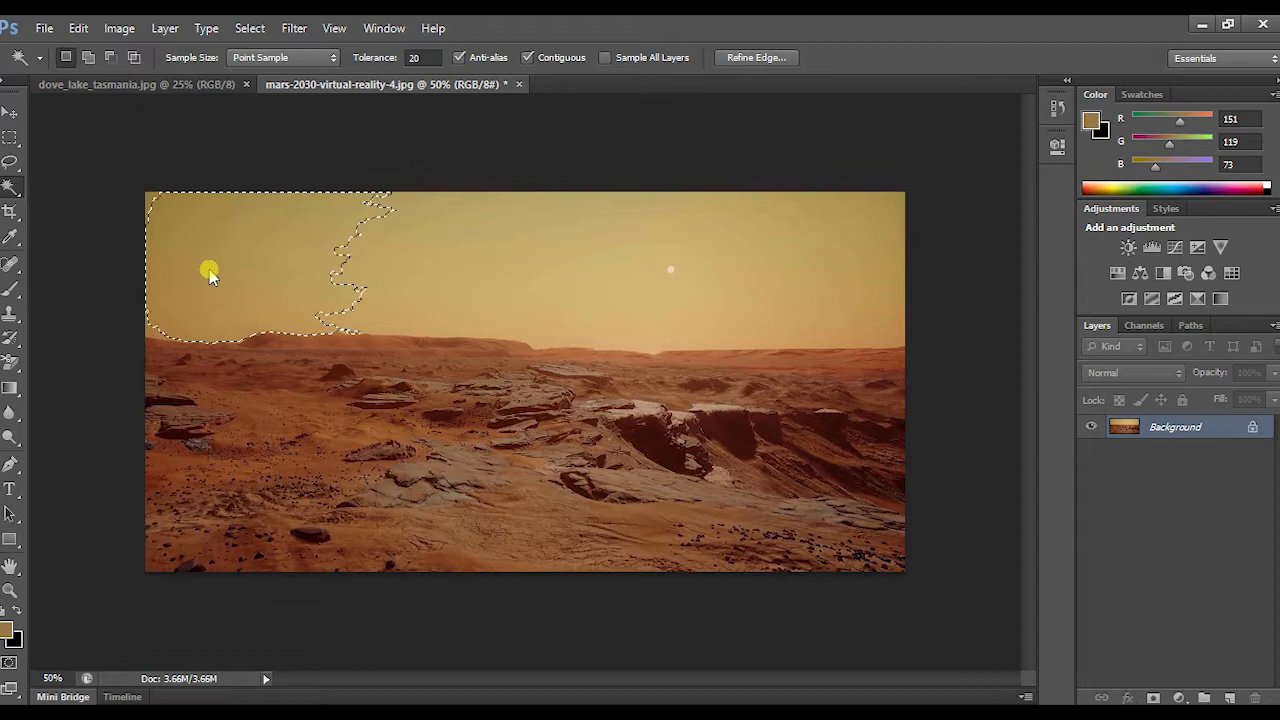
pyautogui.click(487, 266)
pyautogui.click(832, 346)
pyautogui.click(715, 343)
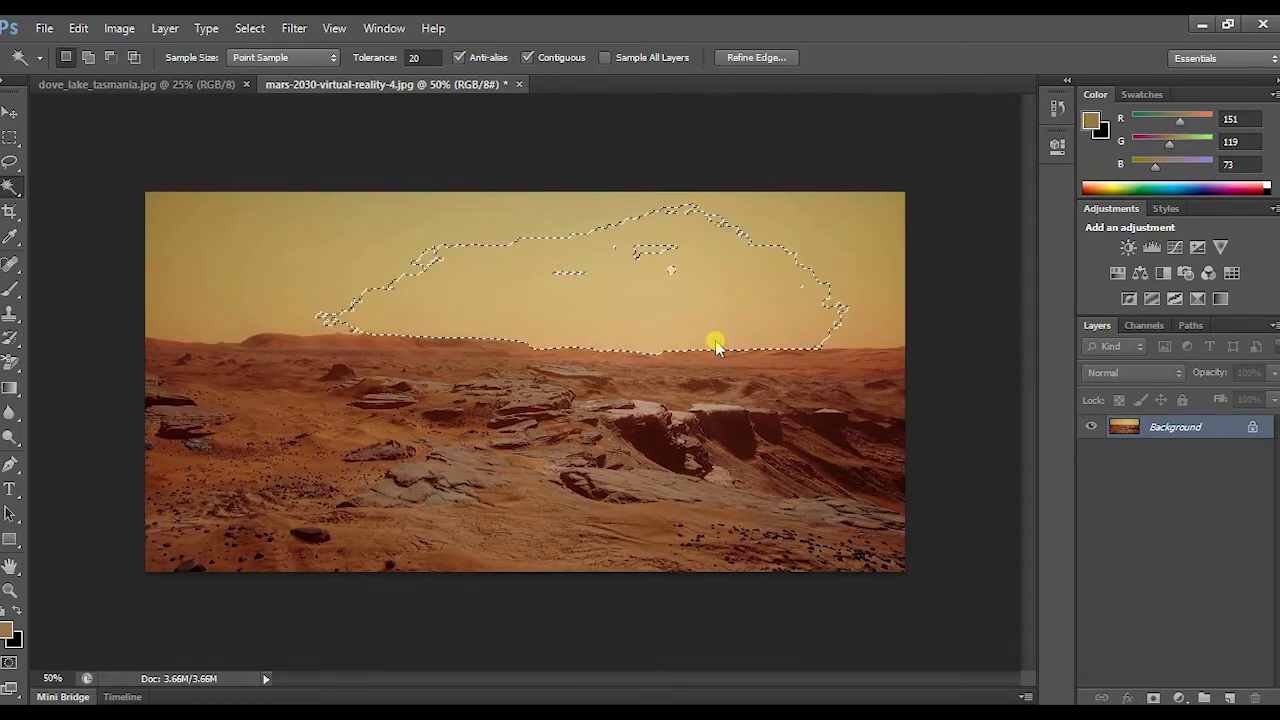
pyautogui.click(877, 222)
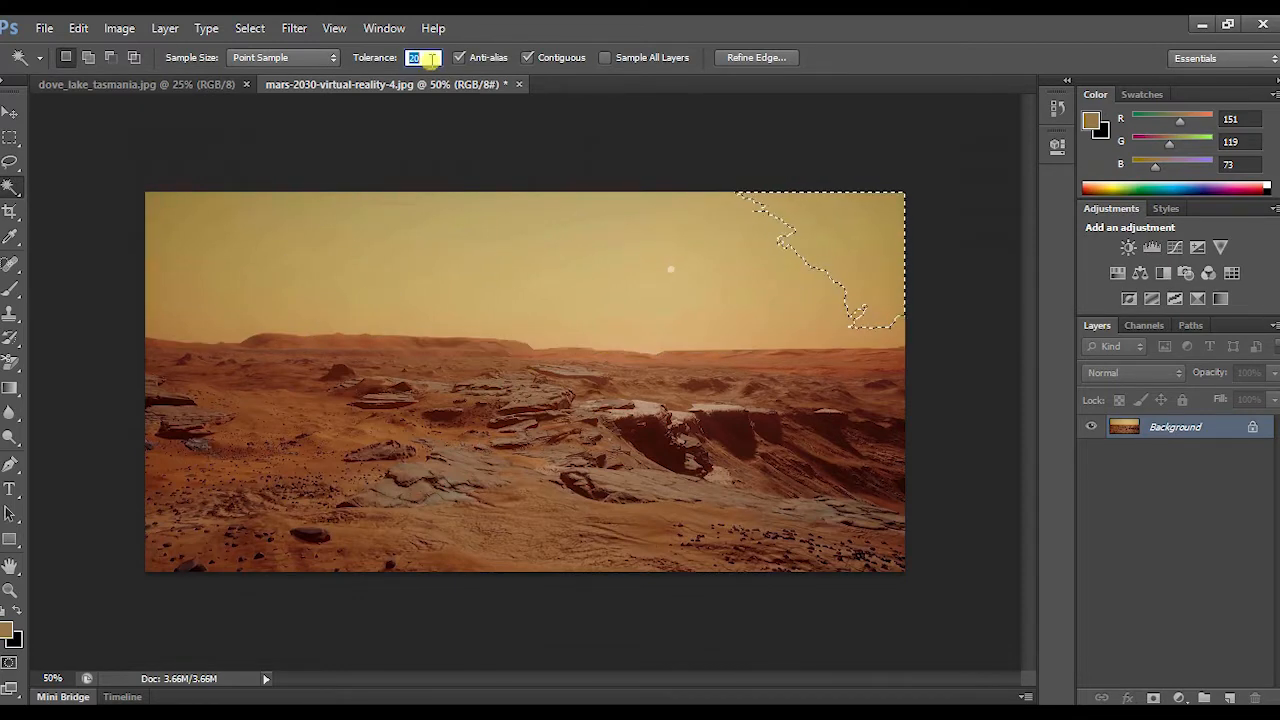
# Try selecting the Mars sky at tolerance 50, then sample it in several places at tolerance 30.
pyautogui.click(289, 270)
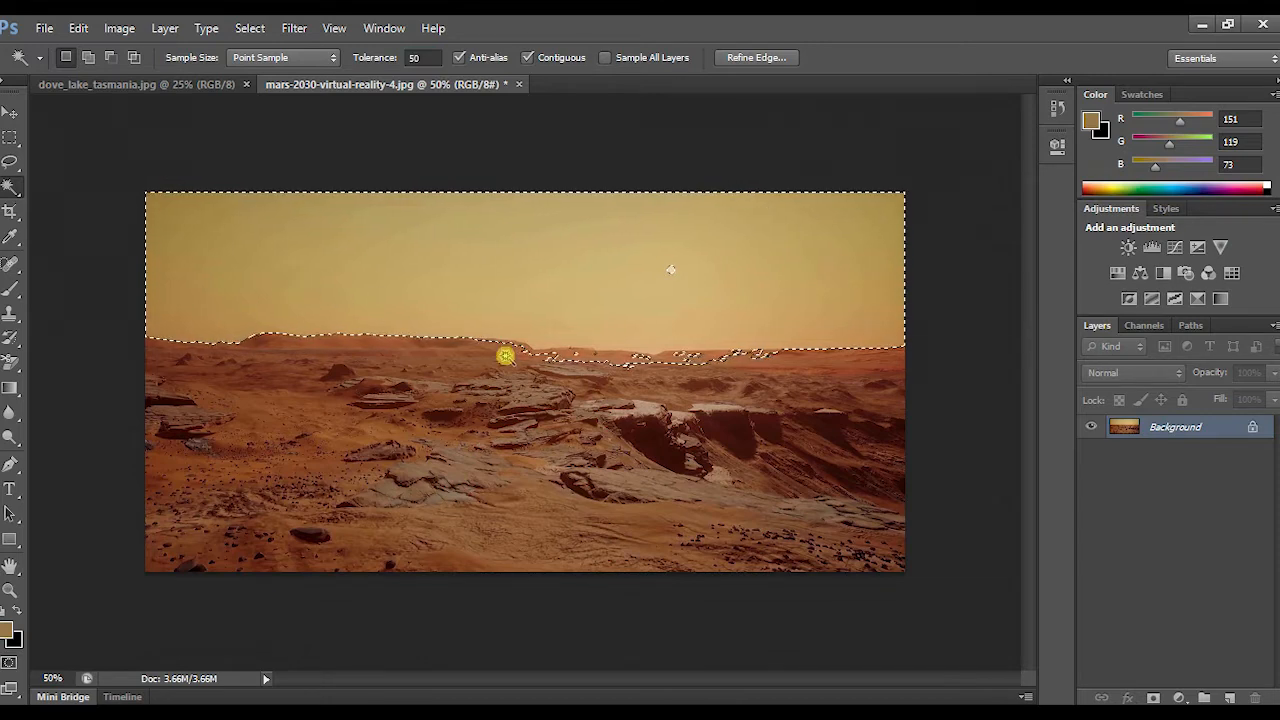
pyautogui.doubleClick(422, 58)
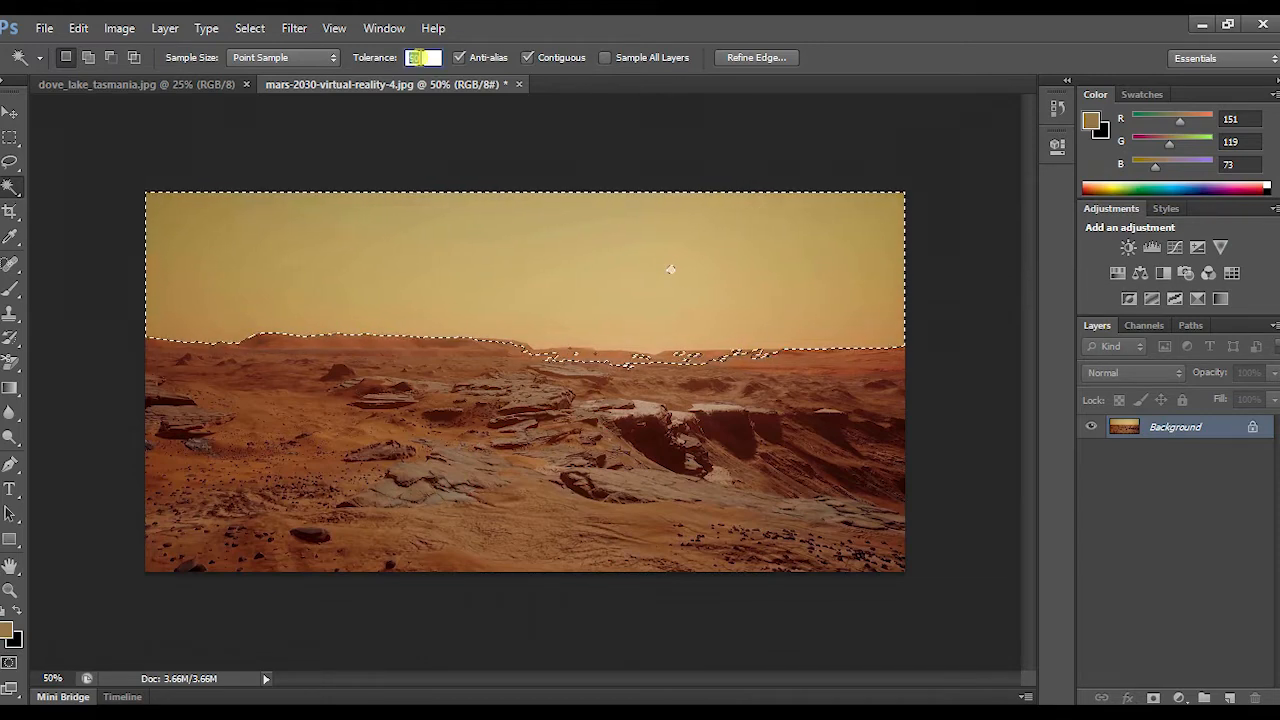
pyautogui.write('30')
pyautogui.click(440, 309)
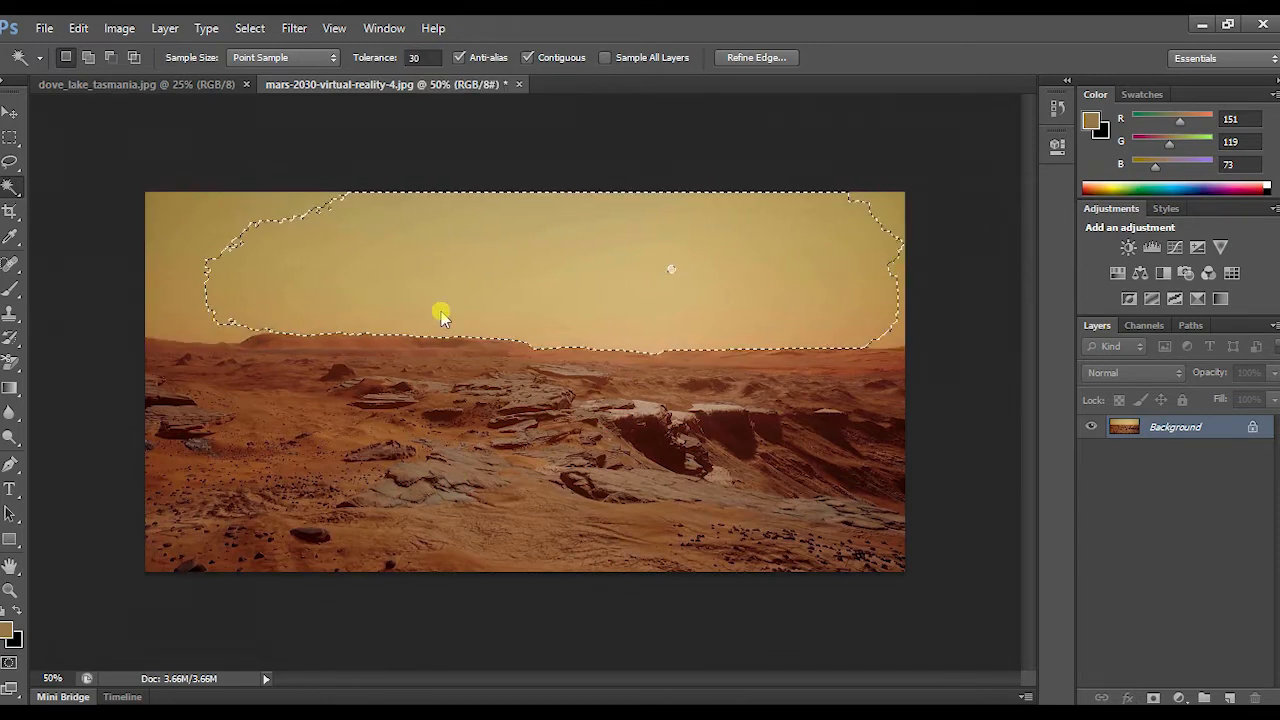
pyautogui.click(189, 240)
pyautogui.click(584, 270)
pyautogui.click(890, 267)
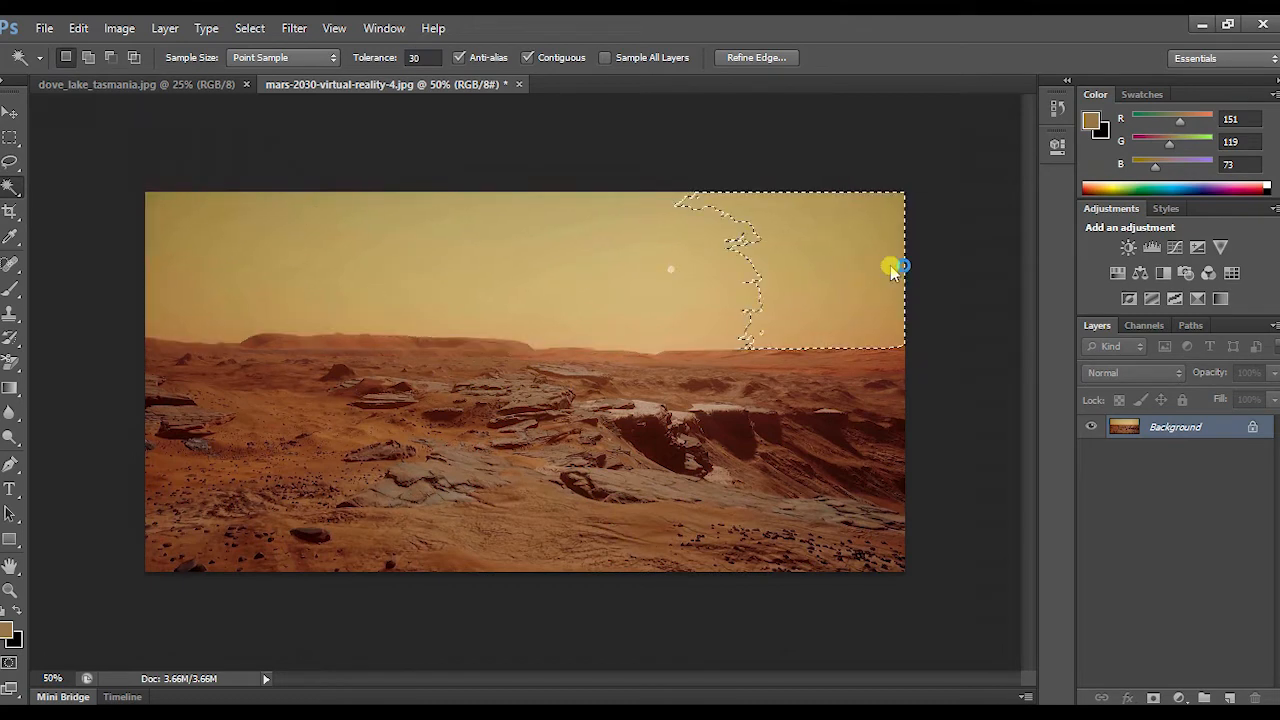
# Try selecting the Mars sky from two different spots at tolerance 40, then clear the selection.
pyautogui.click(424, 57)
pyautogui.write('4')
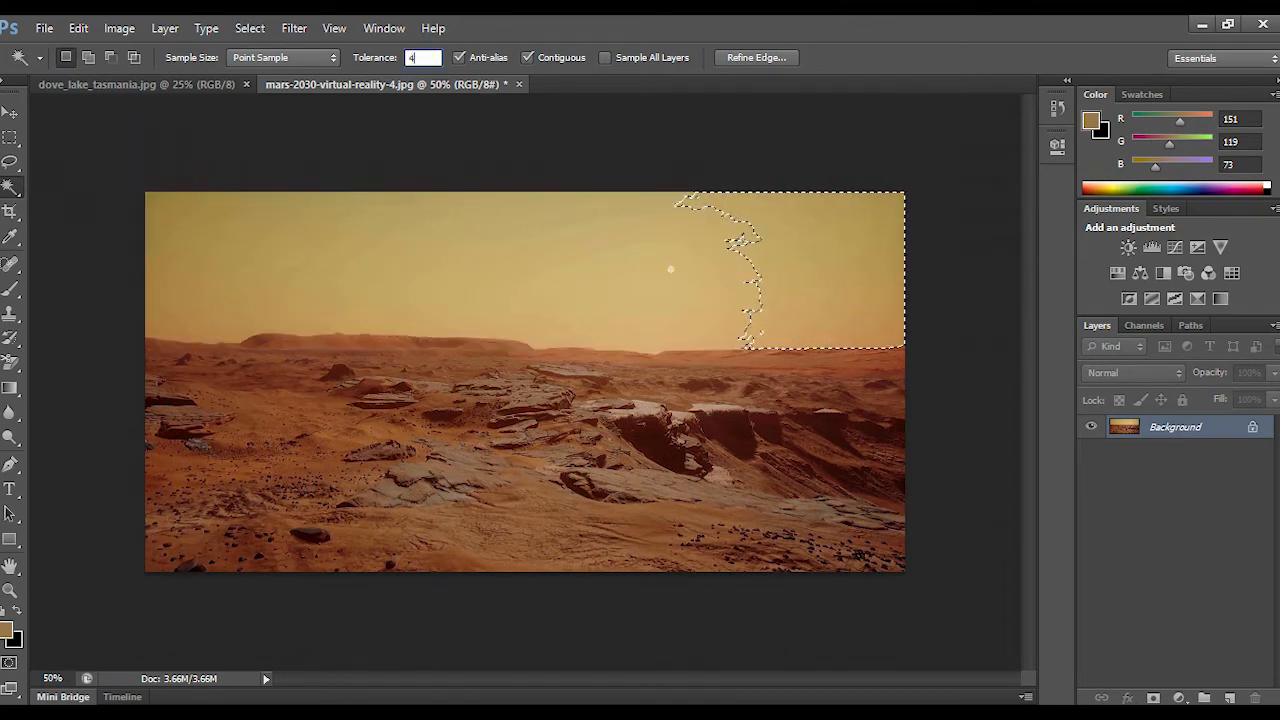
pyautogui.write('0')
pyautogui.click(371, 291)
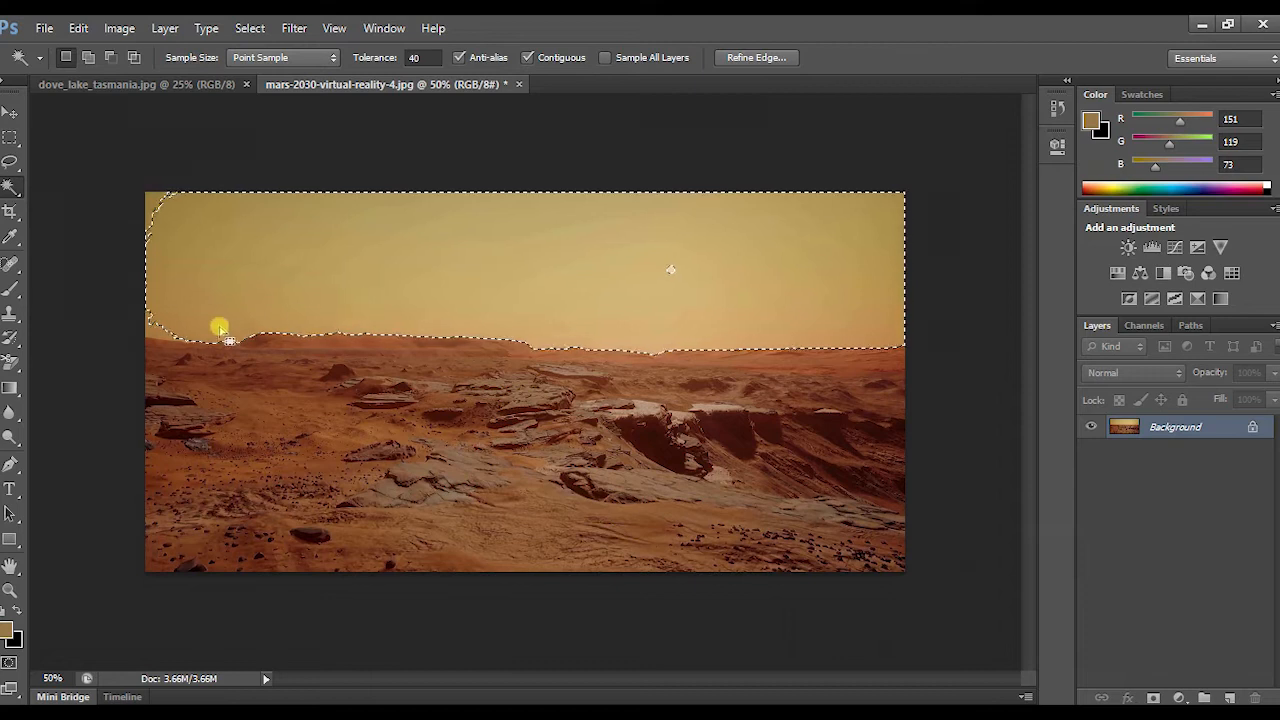
pyautogui.click(206, 251)
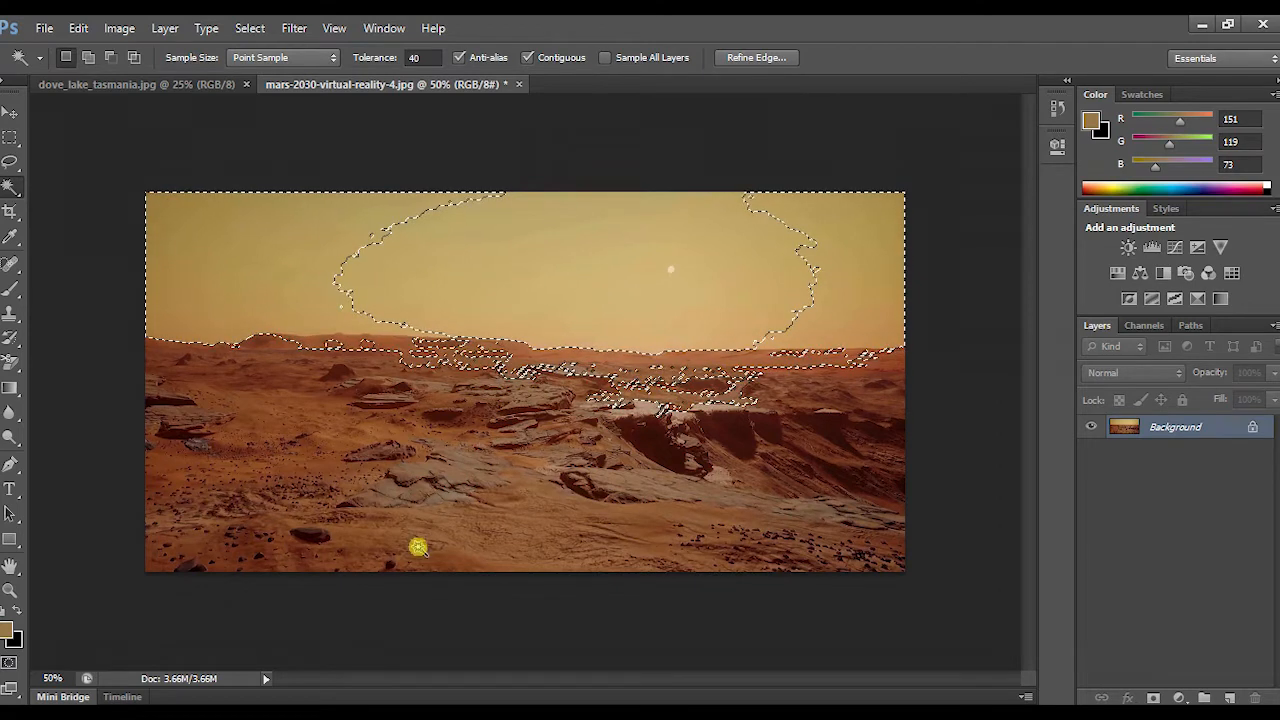
pyautogui.hotkey('ctrl', 'd')
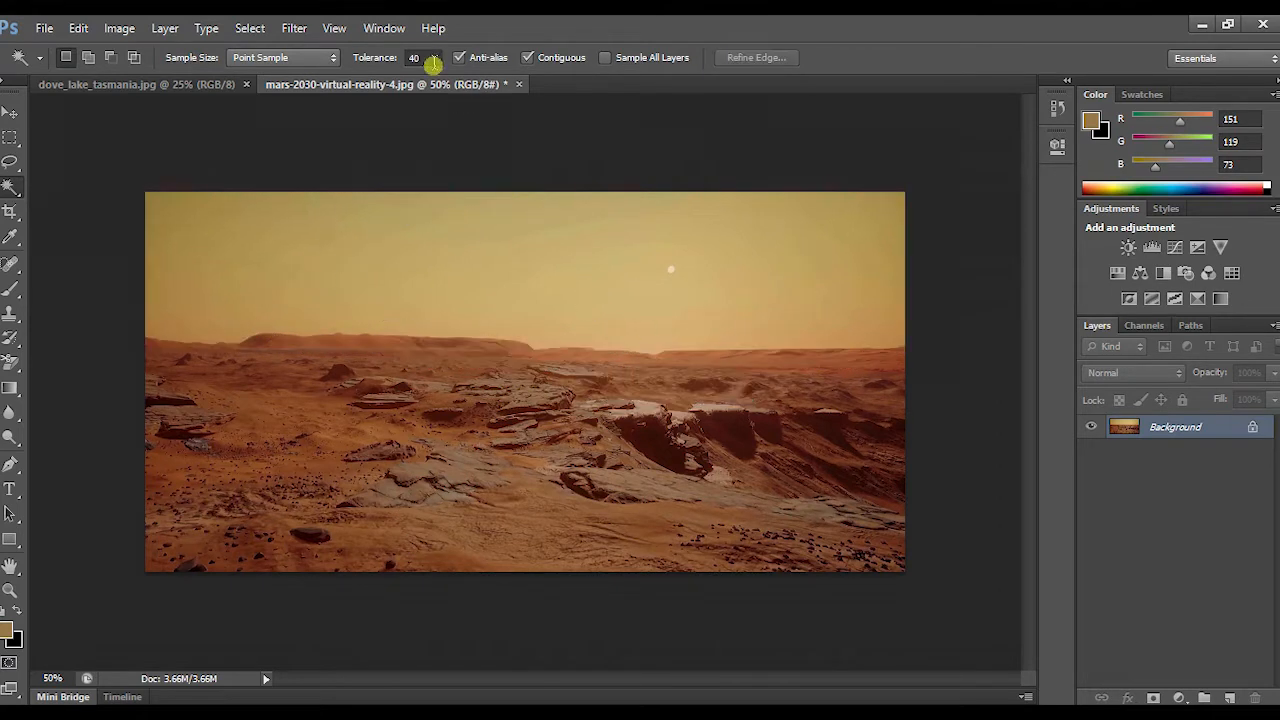
# Try selecting the Mars sky with the Magic Wand tolerance at 100, then clear the selection.
pyautogui.click(424, 58)
pyautogui.write('100')
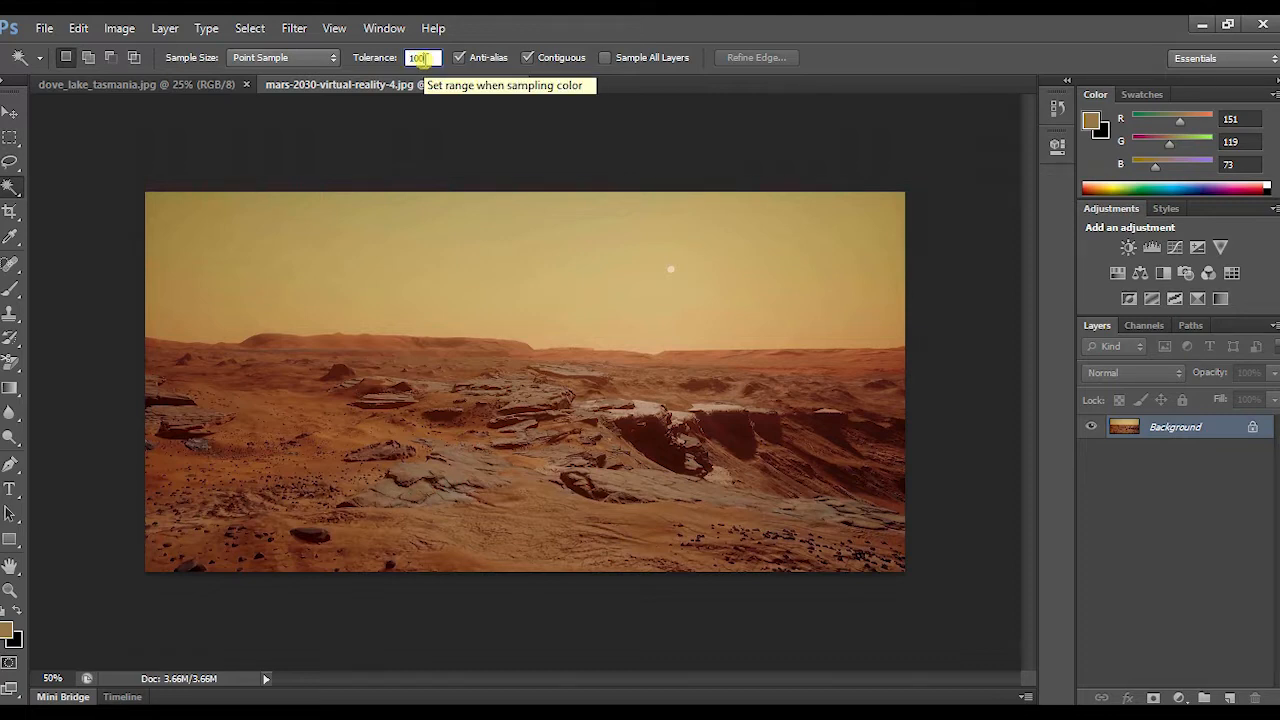
pyautogui.click(390, 284)
pyautogui.hotkey('ctrl', 'd')
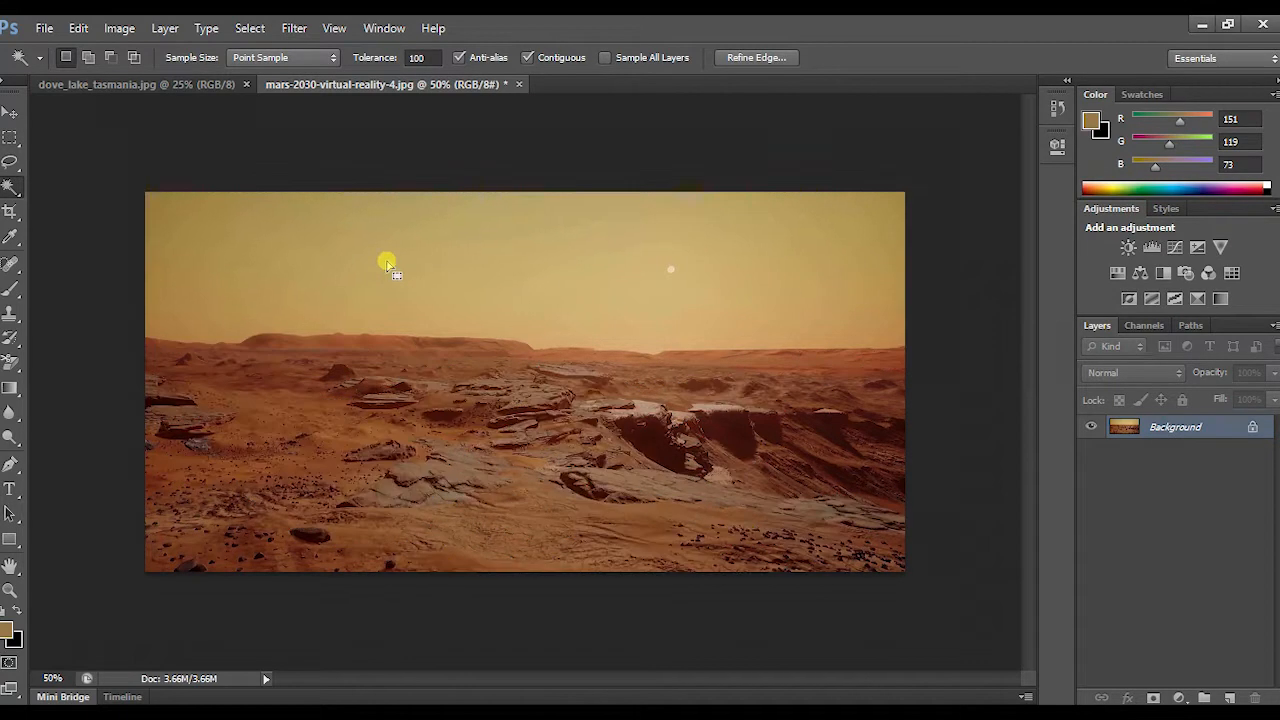
# Set the Magic Wand tolerance to 45 and select the Mars sky.
pyautogui.click(424, 57)
pyautogui.write('45')
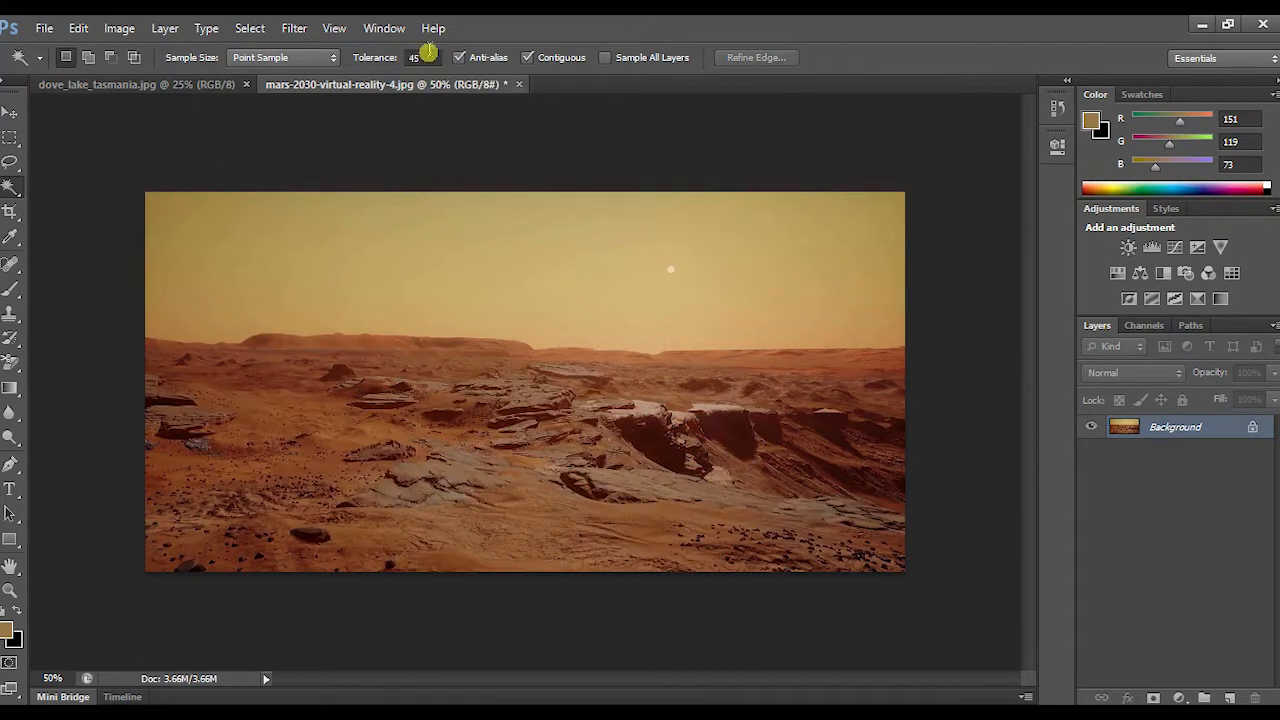
pyautogui.click(443, 222)
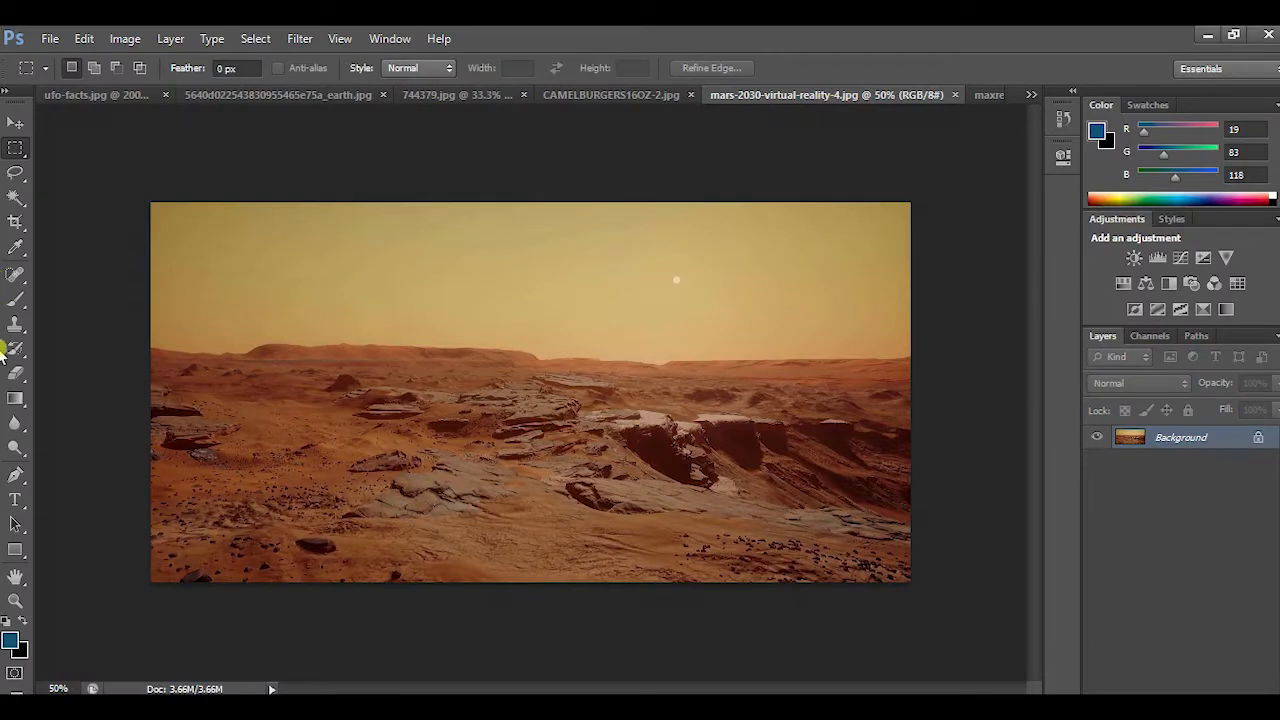
# Activate the Background Eraser tool for removing the Mars sky.
pyautogui.click(15, 298)
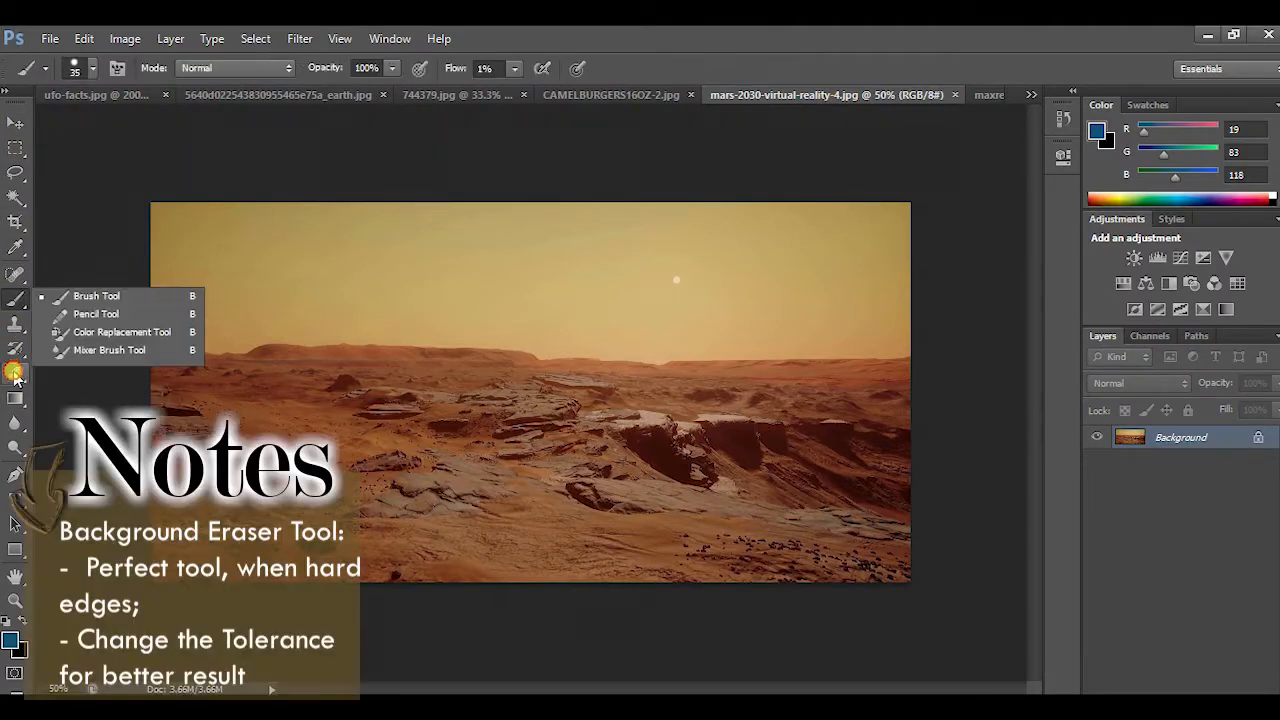
pyautogui.click(15, 373)
pyautogui.rightClick(15, 373)
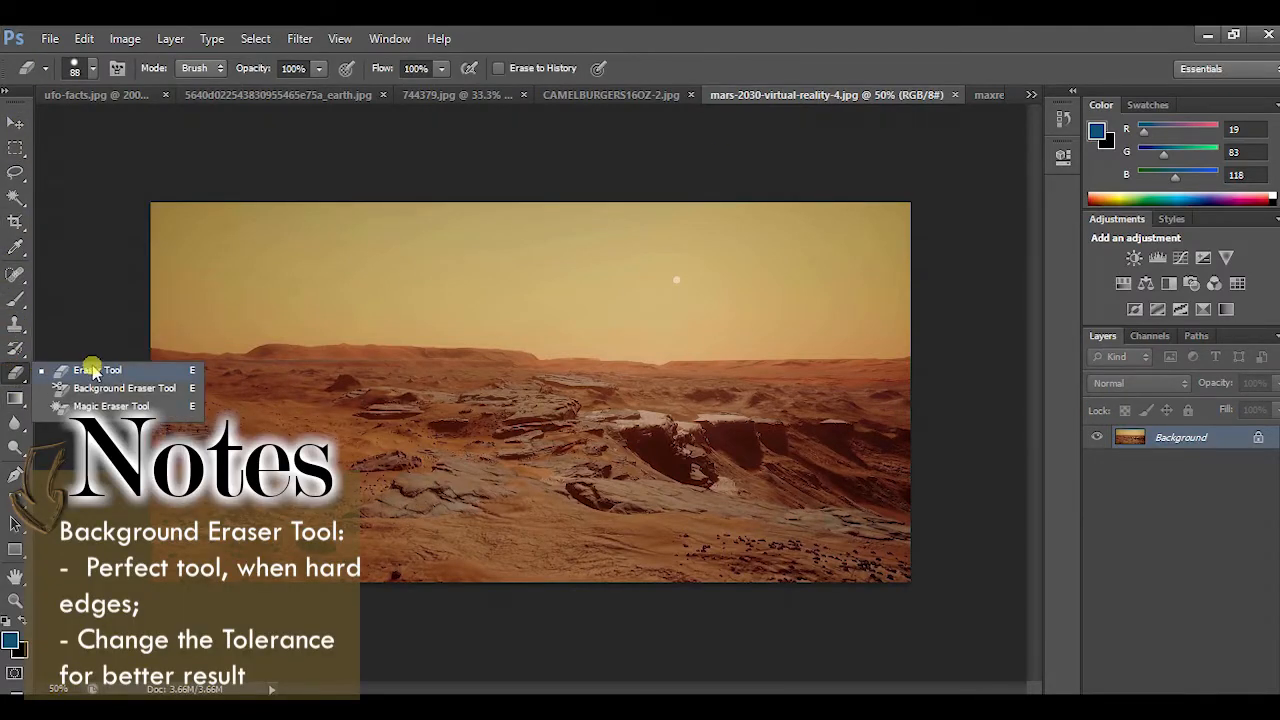
pyautogui.click(124, 388)
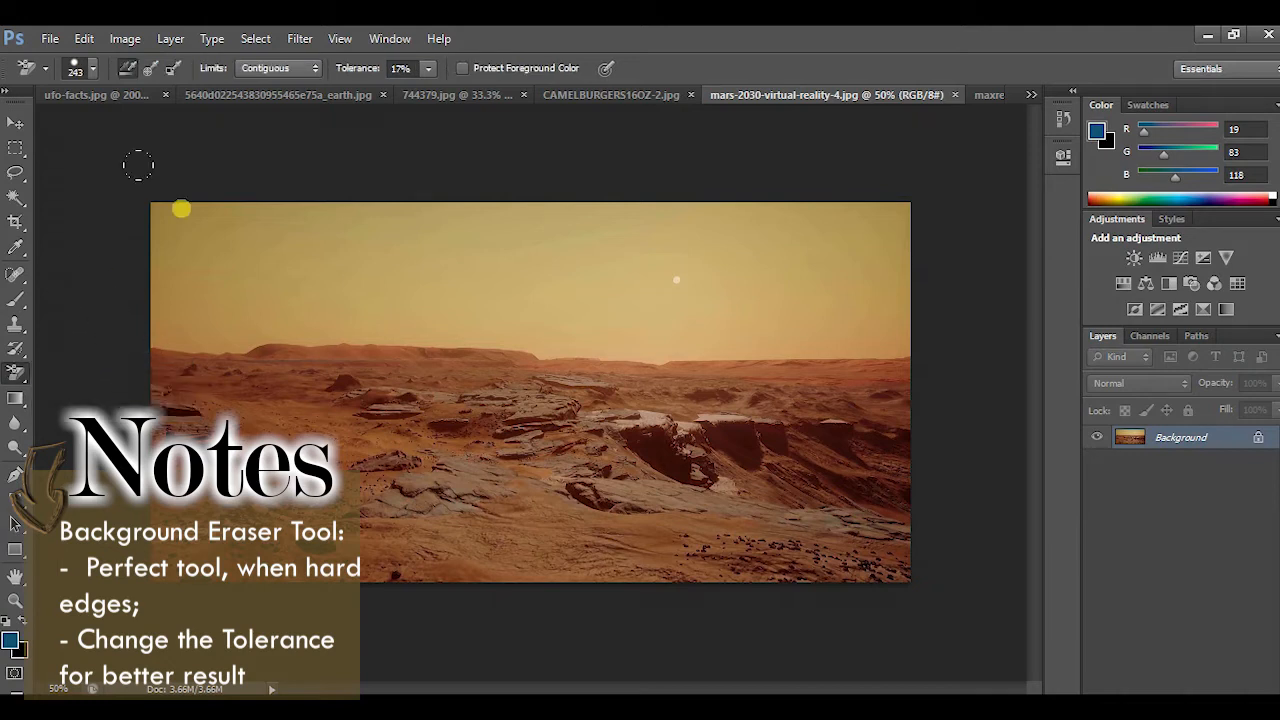
# Try the Background Eraser at 100% tolerance on the left end of the Mars horizon, and undo the erasure.
pyautogui.click(428, 68)
pyautogui.moveTo(427, 90); pyautogui.dragTo(515, 91)
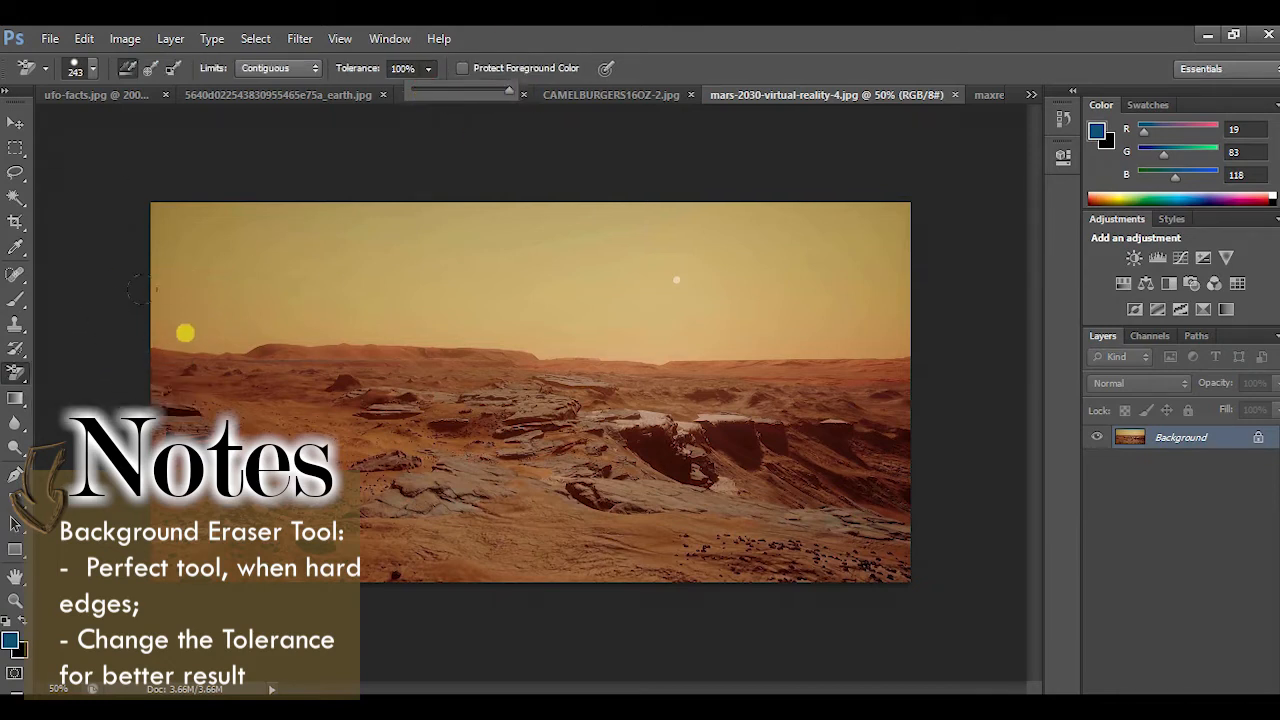
pyautogui.click(185, 333)
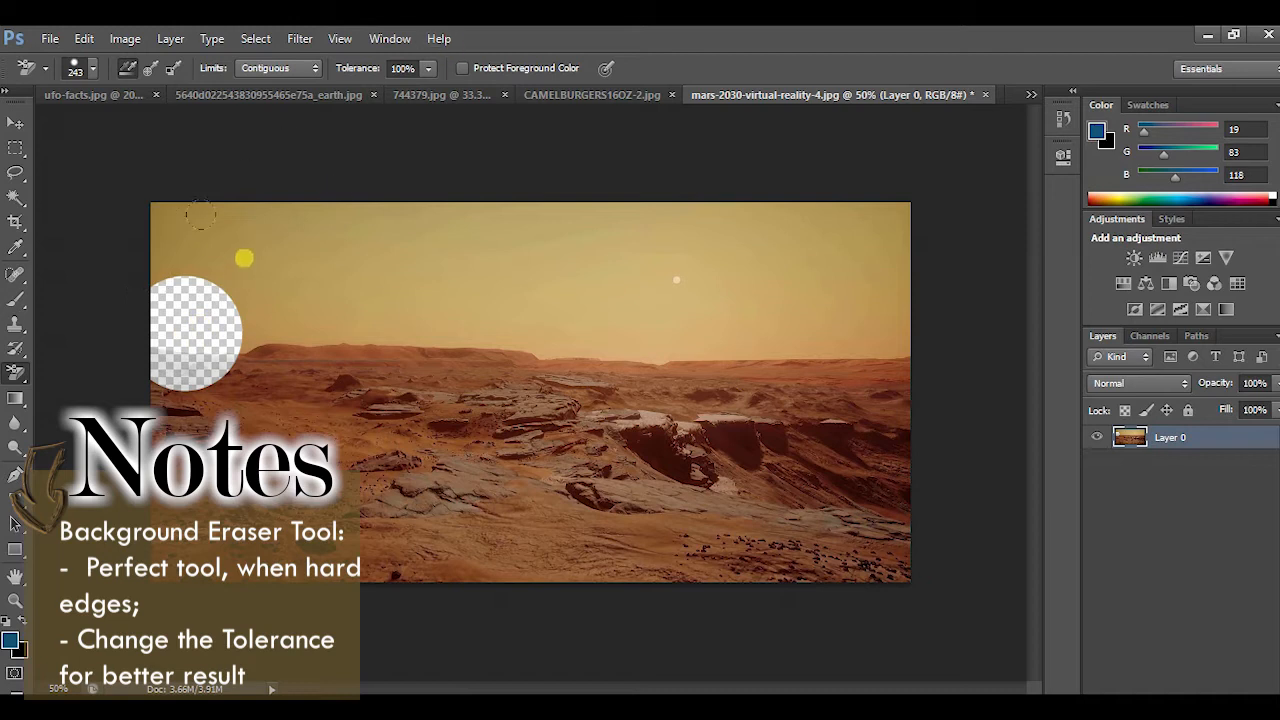
pyautogui.hotkey('ctrl', 'z')
# Set the Background Eraser tolerance to 17% and erase the Mars sky along and above the horizon.
pyautogui.click(428, 68)
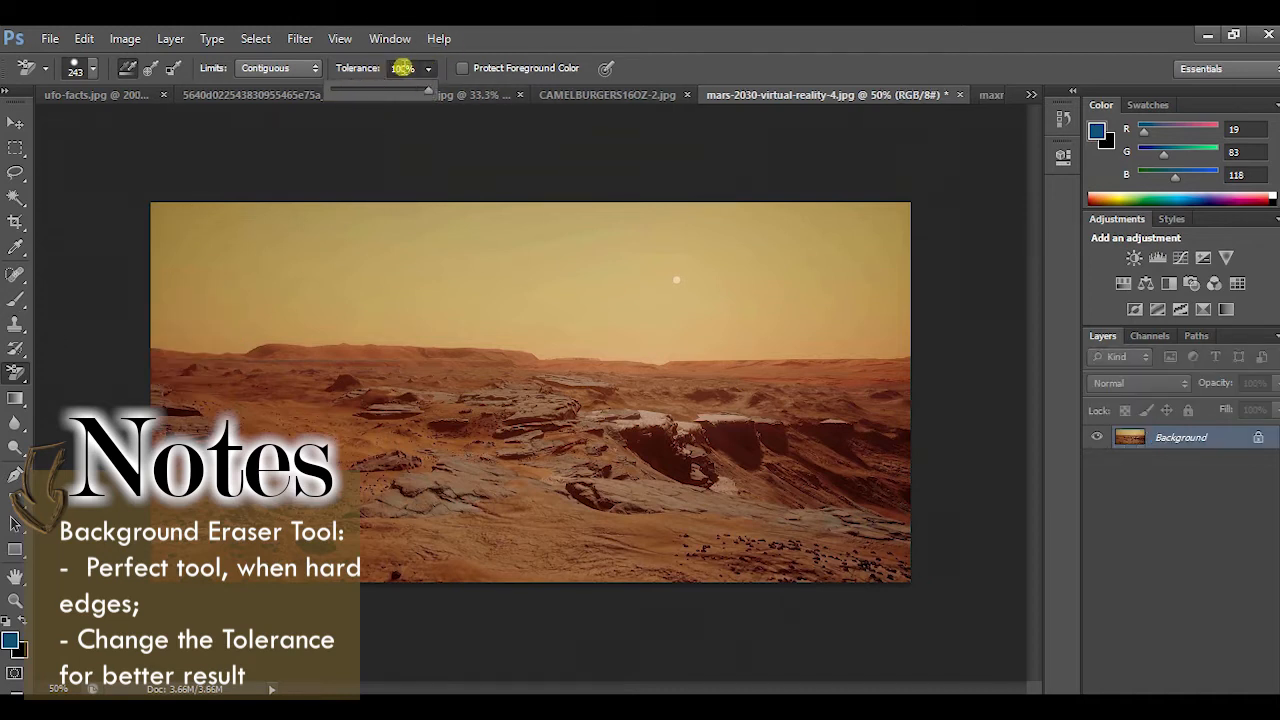
pyautogui.click(403, 68)
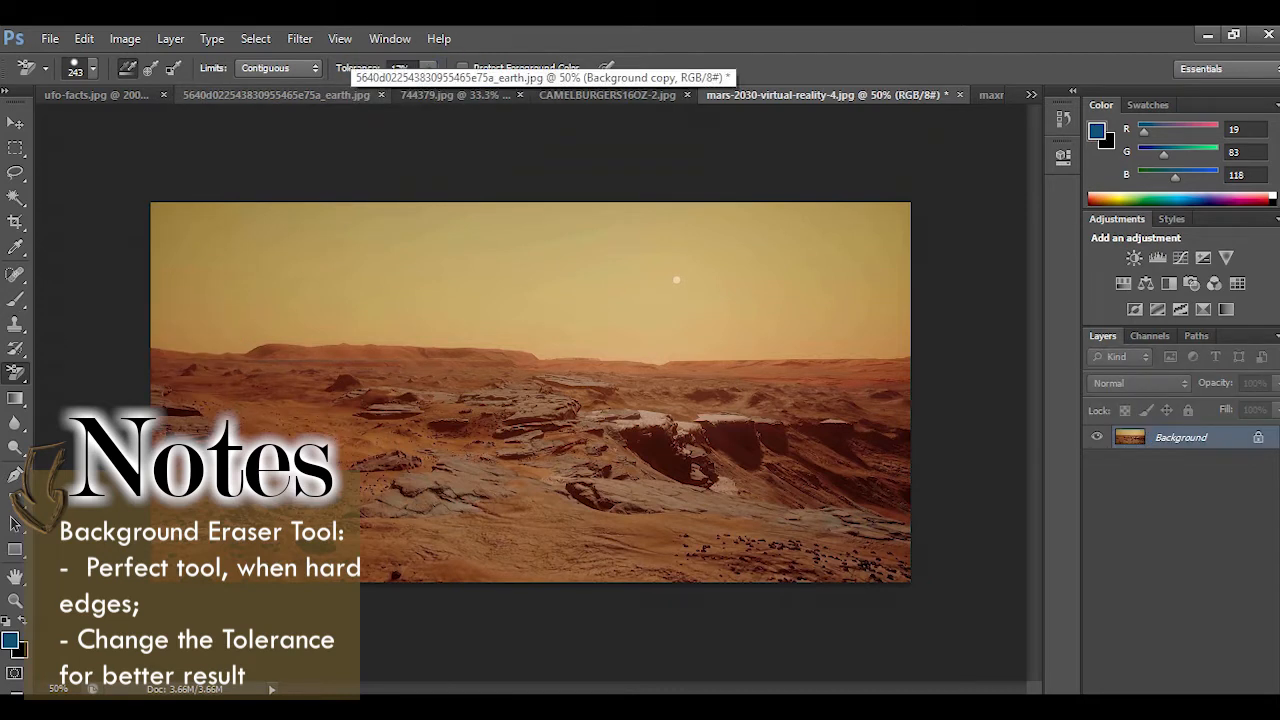
pyautogui.click(172, 321)
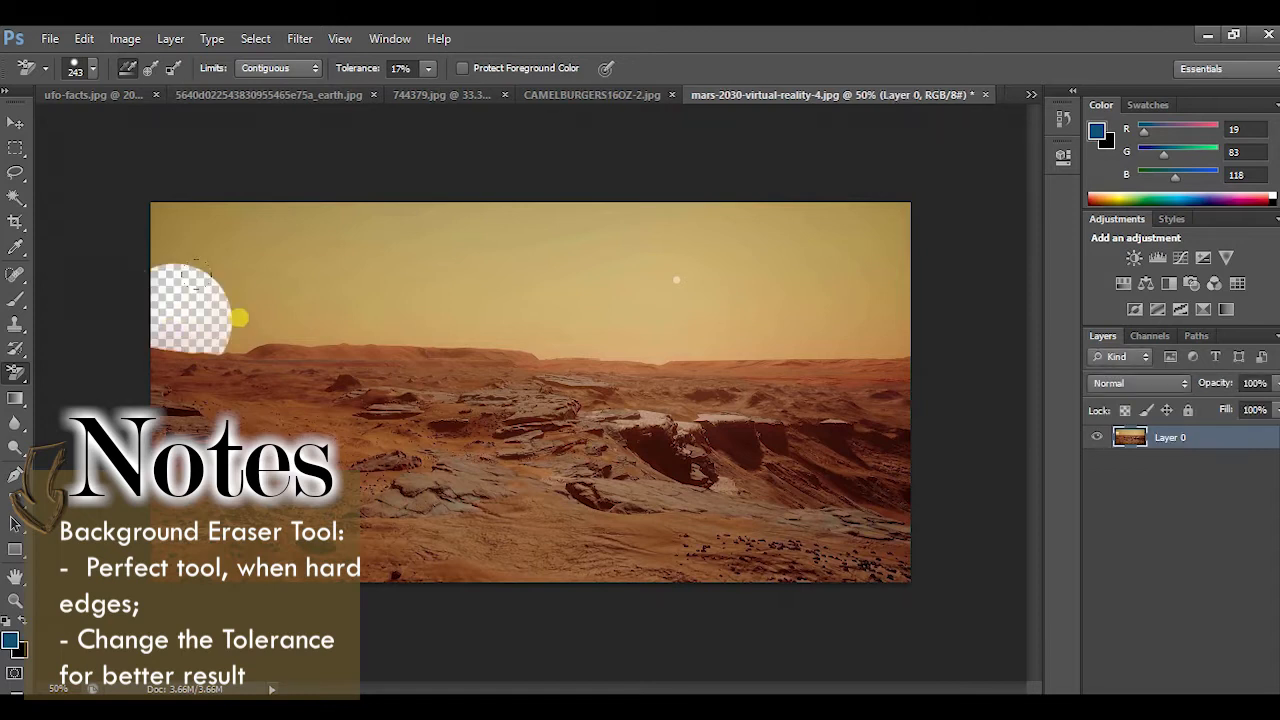
pyautogui.click(235, 333)
pyautogui.moveTo(208, 333)
pyautogui.mouseDown()
pyautogui.moveTo(322, 319)
pyautogui.moveTo(309, 325)
pyautogui.moveTo(797, 334)
pyautogui.moveTo(865, 325)
pyautogui.moveTo(910, 252)
pyautogui.moveTo(126, 216)
pyautogui.moveTo(506, 273)
pyautogui.moveTo(618, 204)
pyautogui.mouseUp()
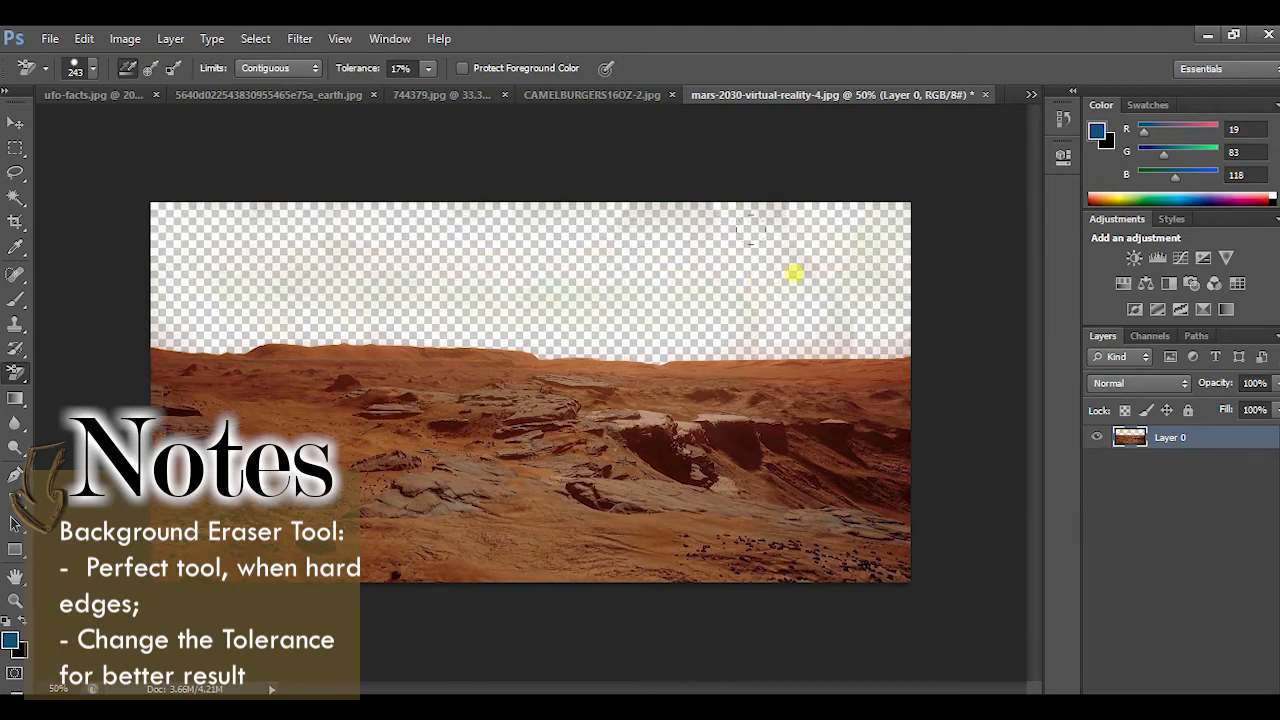
# Wipe away the faint remains of the Mars sky with the regular Eraser tool.
pyautogui.rightClick(15, 372)
pyautogui.click(80, 373)
pyautogui.moveTo(214, 294)
pyautogui.mouseDown()
pyautogui.moveTo(365, 238)
pyautogui.moveTo(329, 312)
pyautogui.moveTo(227, 319)
pyautogui.moveTo(827, 203)
pyautogui.moveTo(811, 332)
pyautogui.mouseUp()
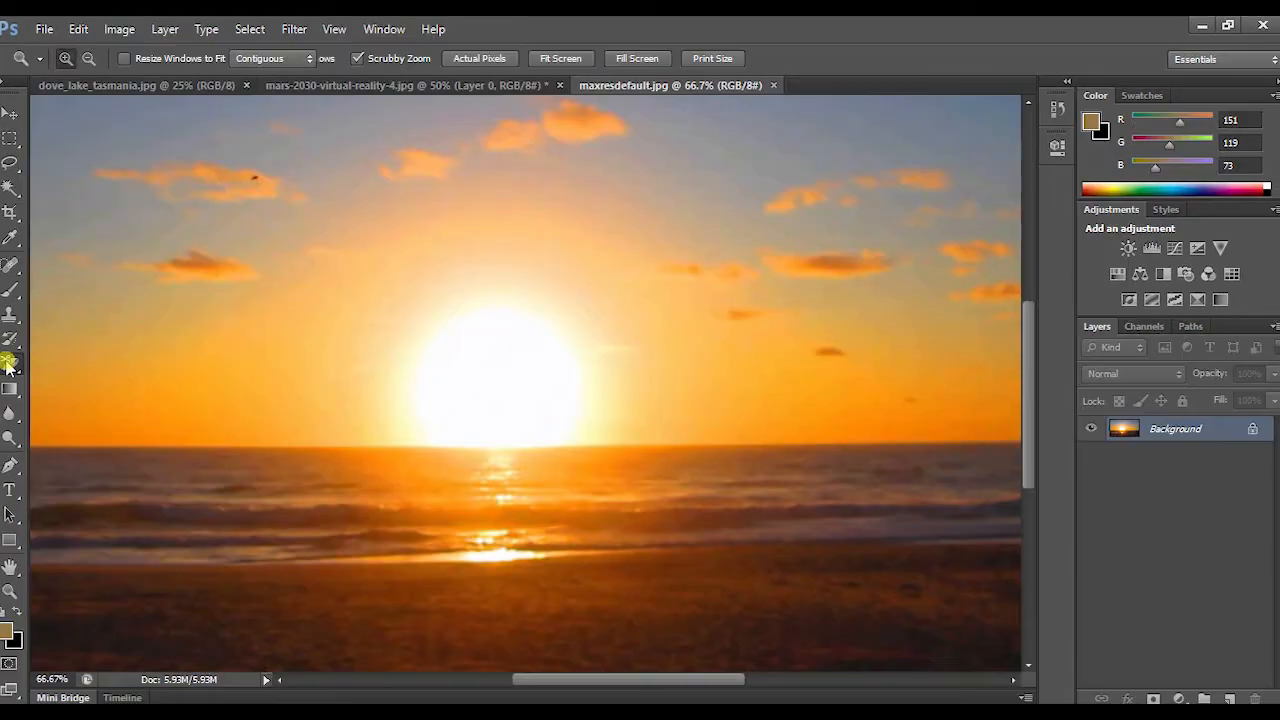
# Choose the Eraser tool for the sunset image and replace its locked Background layer with a duplicate of it.
pyautogui.rightClick(14, 373)
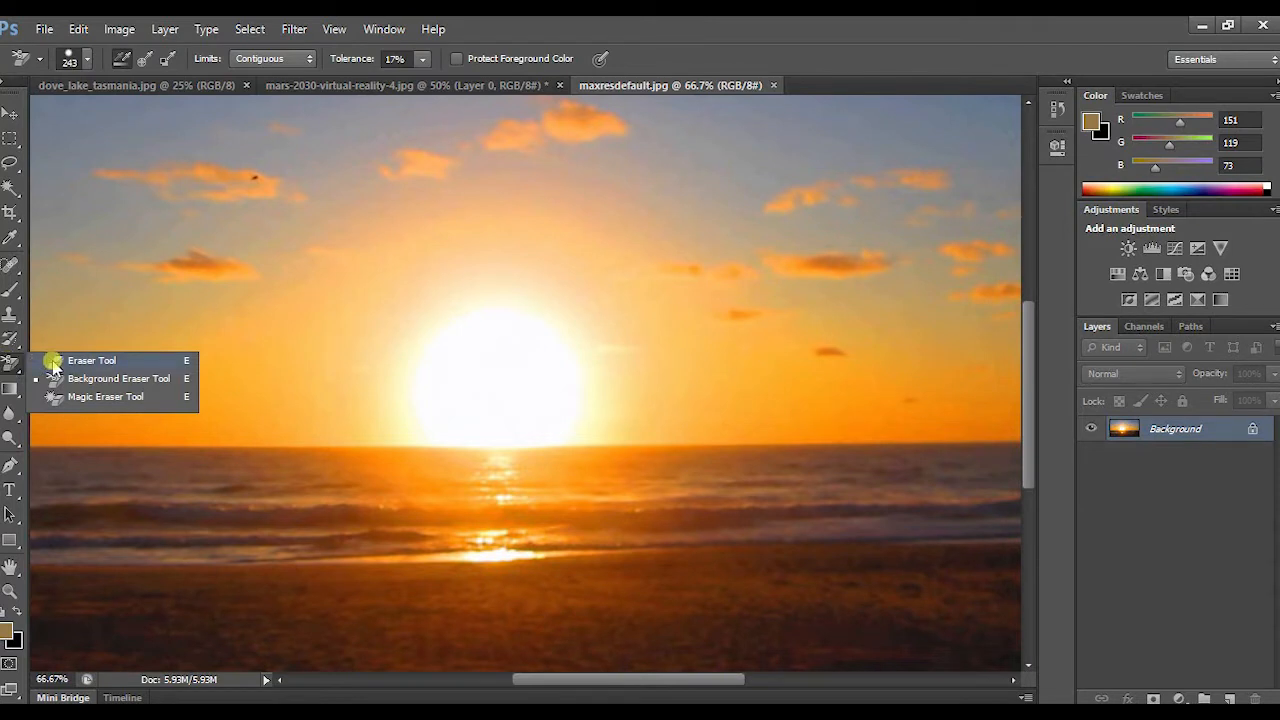
pyautogui.click(54, 361)
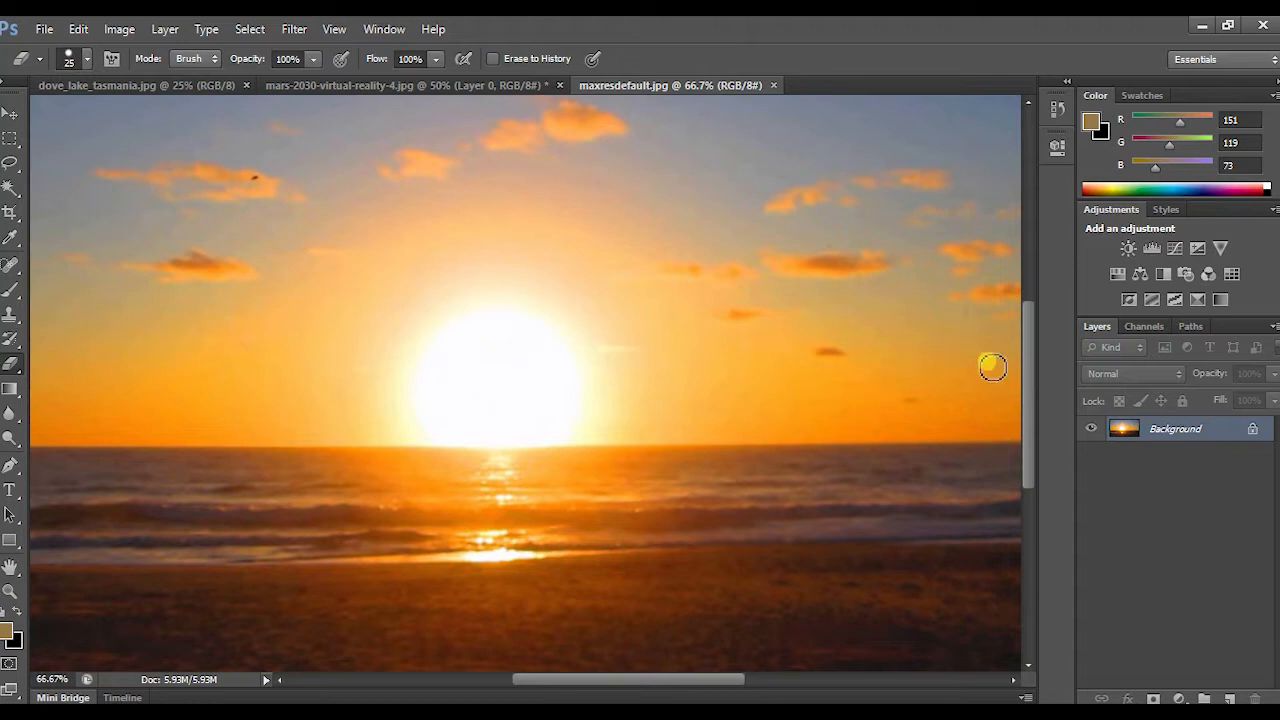
pyautogui.moveTo(1160, 440); pyautogui.dragTo(1231, 698)
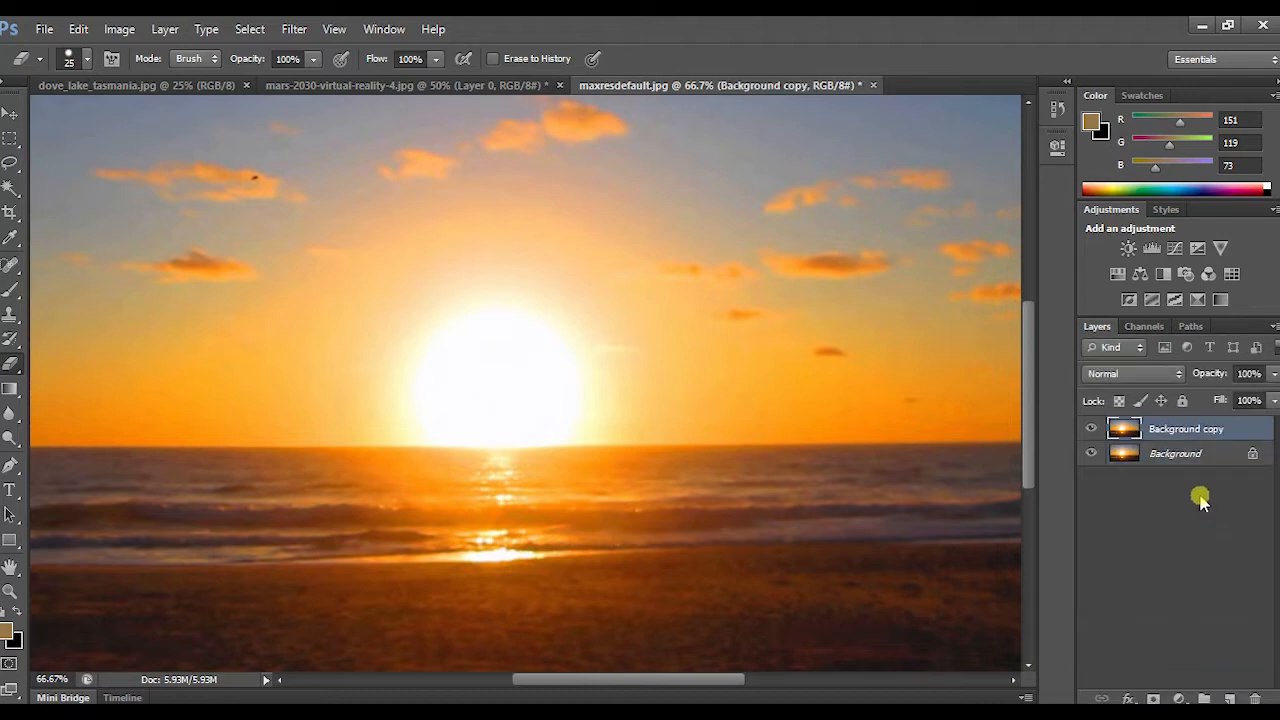
pyautogui.click(1194, 453)
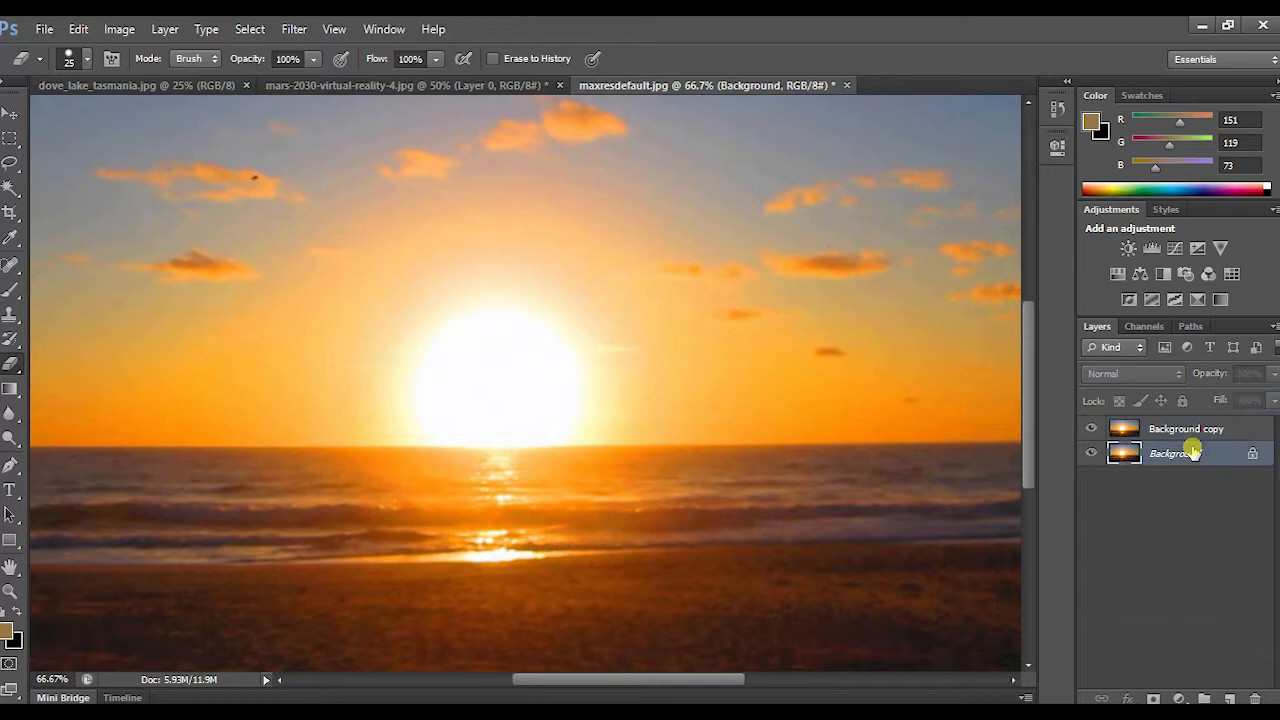
pyautogui.rightClick(1194, 453)
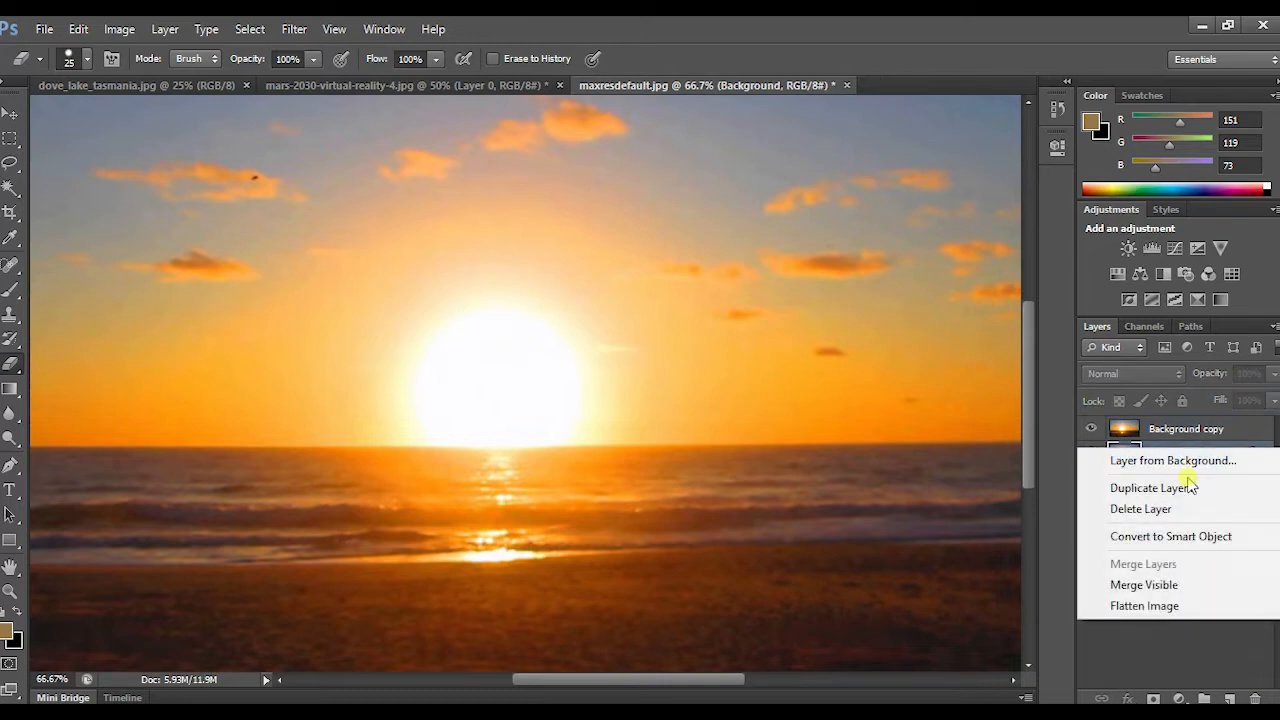
pyautogui.click(1186, 509)
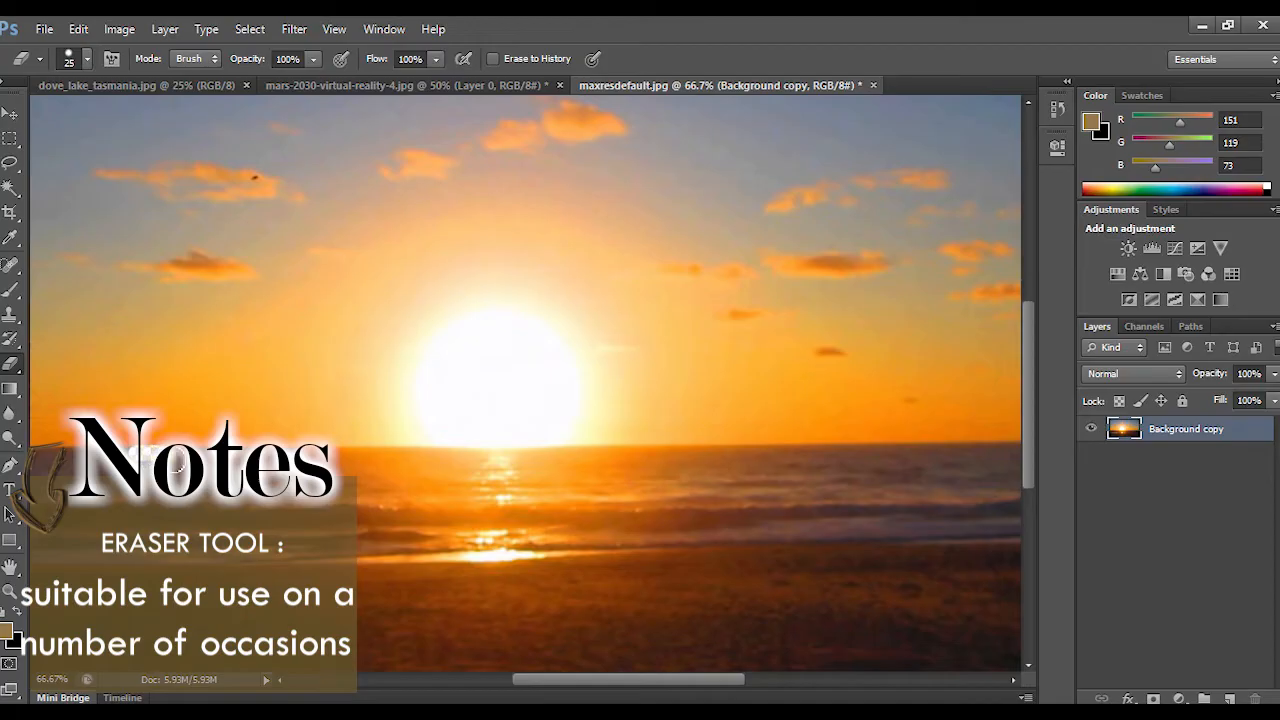
# Erase a strip of sea just below the horizon at 200% zoom, continuing the short stroke already made.
pyautogui.click(10, 591)
pyautogui.click(205, 466)
pyautogui.click(205, 466)
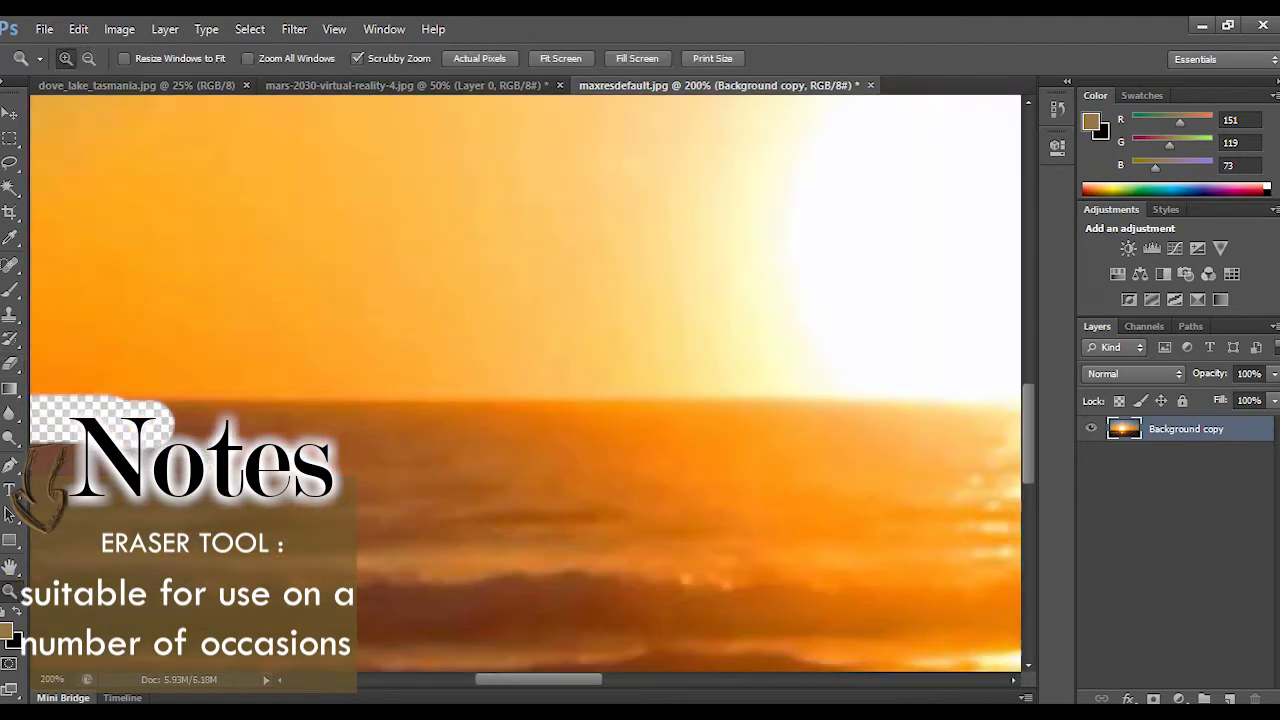
pyautogui.click(10, 364)
pyautogui.moveTo(376, 422); pyautogui.dragTo(184, 424)
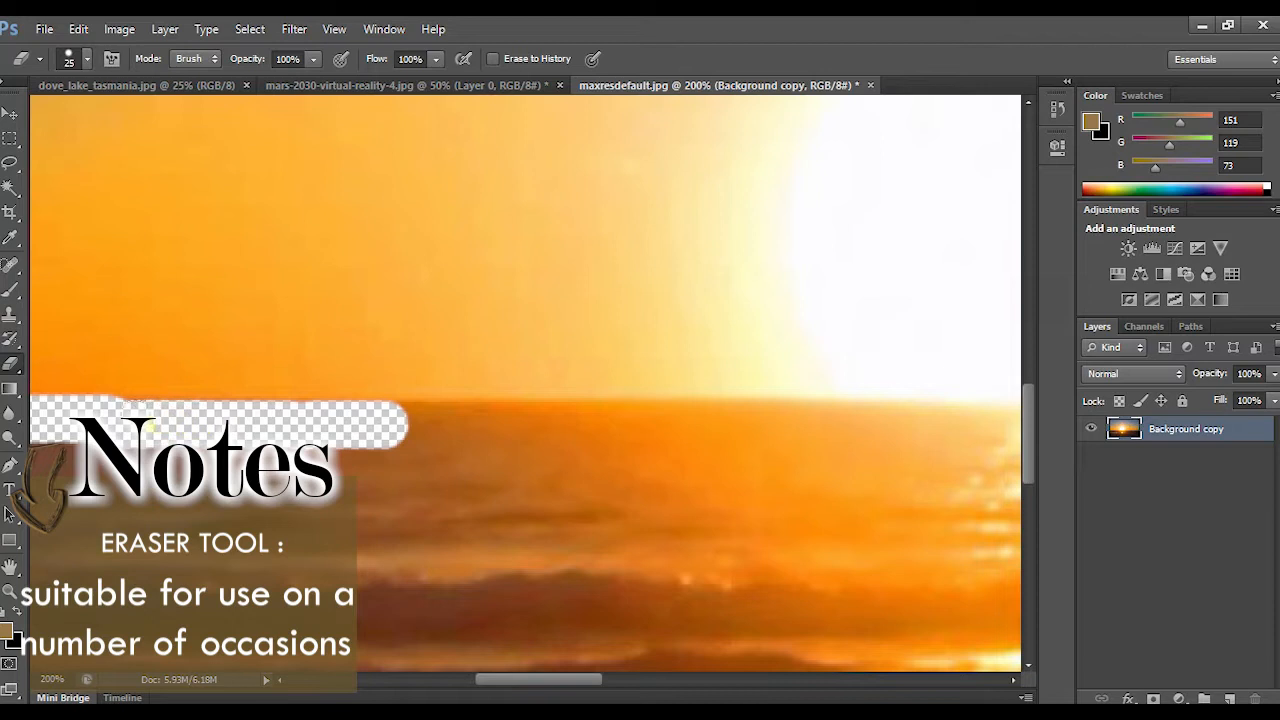
# Try erasing the strip below the horizon from the image's left edge, and undo that stroke.
pyautogui.moveTo(571, 677); pyautogui.dragTo(460, 680)
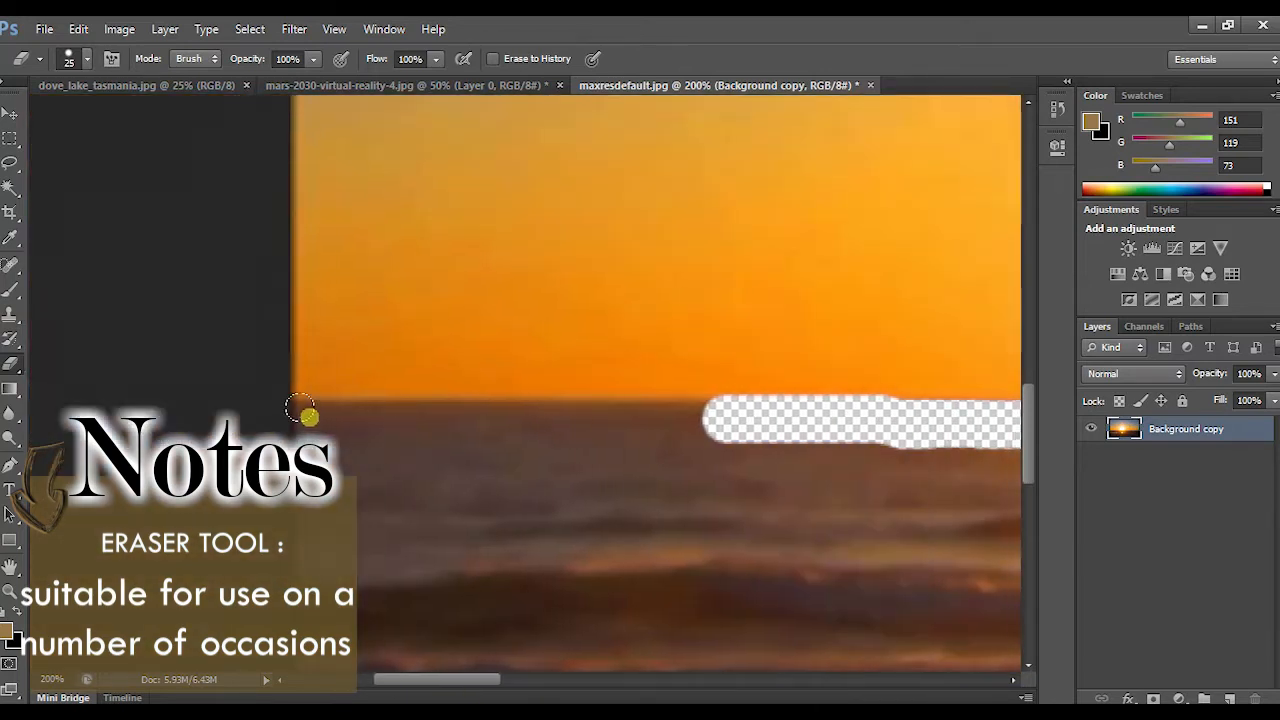
pyautogui.moveTo(308, 414); pyautogui.dragTo(458, 421)
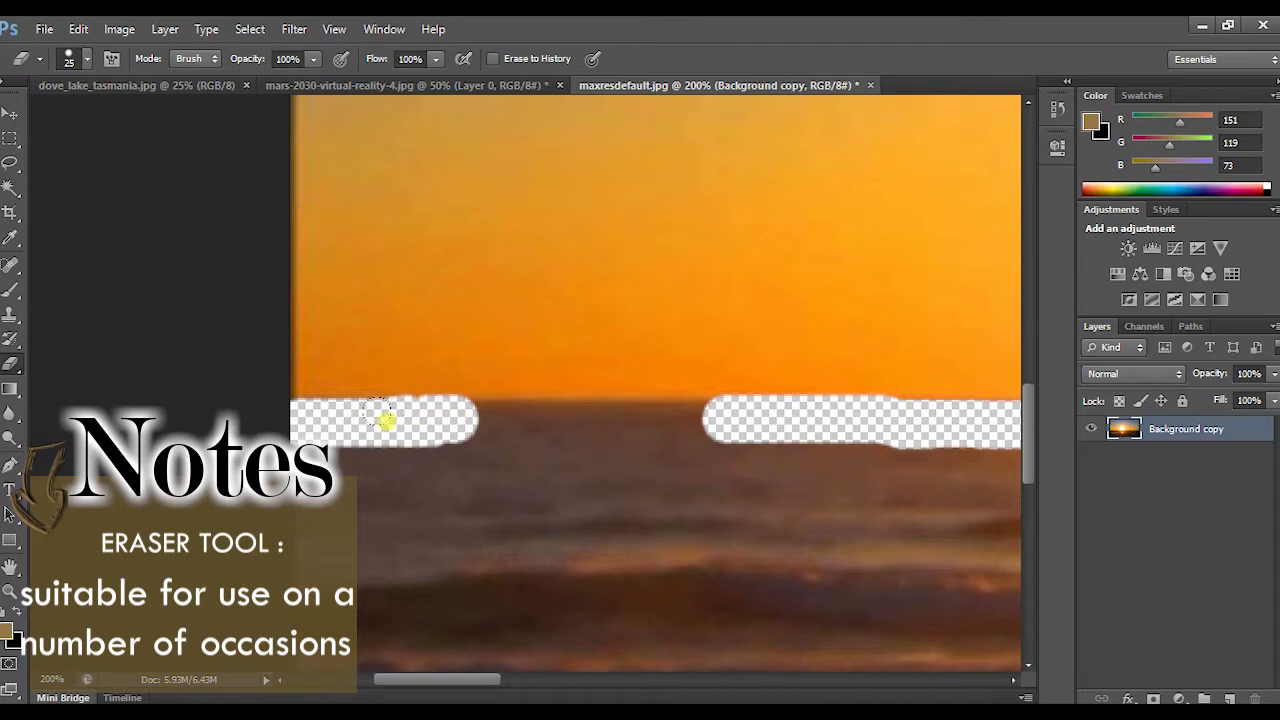
pyautogui.hotkey('ctrl', 'z')
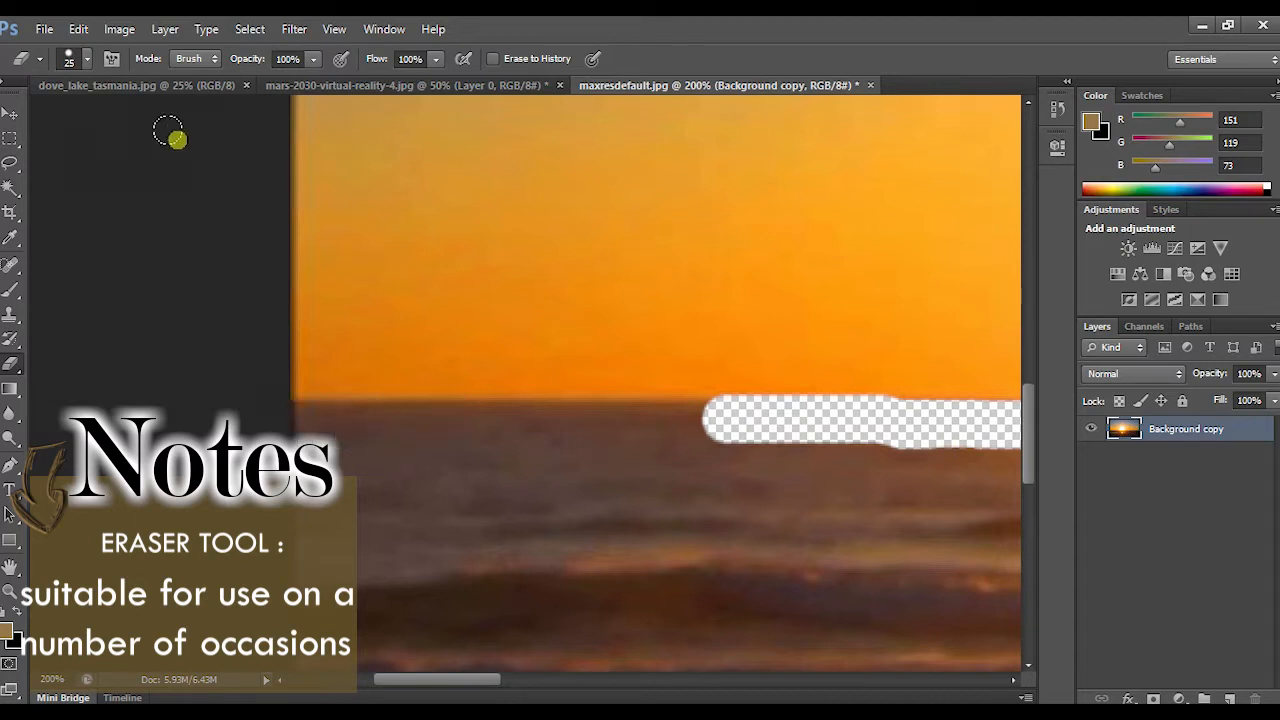
# Set the eraser size to 16 px and extend the erased strip leftward below the horizon.
pyautogui.click(87, 58)
pyautogui.moveTo(43, 122); pyautogui.dragTo(36, 122)
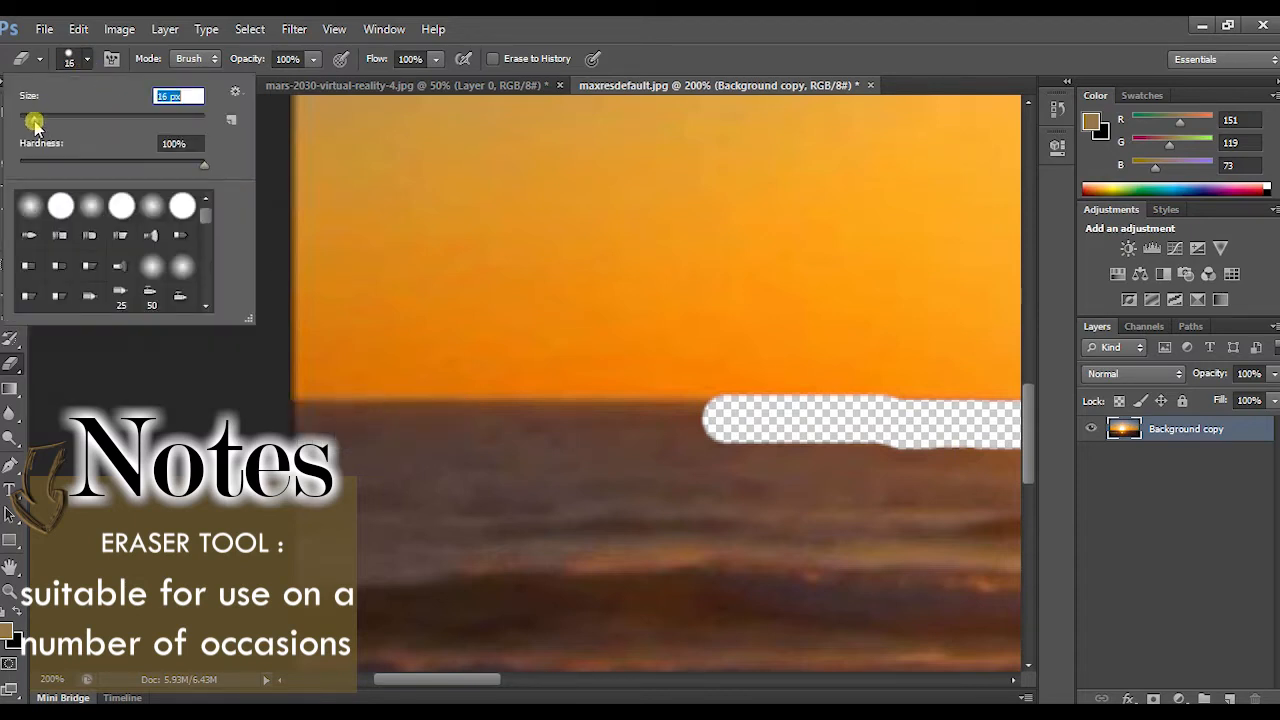
pyautogui.click(697, 410)
pyautogui.moveTo(686, 417); pyautogui.dragTo(627, 418)
# Lower the eraser's hardness and erase loose soft strokes across the sea, plus one short stroke at 100% hardness.
pyautogui.click(87, 59)
pyautogui.moveTo(196, 167); pyautogui.dragTo(31, 167)
pyautogui.moveTo(500, 494)
pyautogui.mouseDown()
pyautogui.moveTo(546, 550)
pyautogui.moveTo(682, 559)
pyautogui.moveTo(392, 493)
pyautogui.moveTo(302, 420)
pyautogui.moveTo(957, 414)
pyautogui.mouseUp()
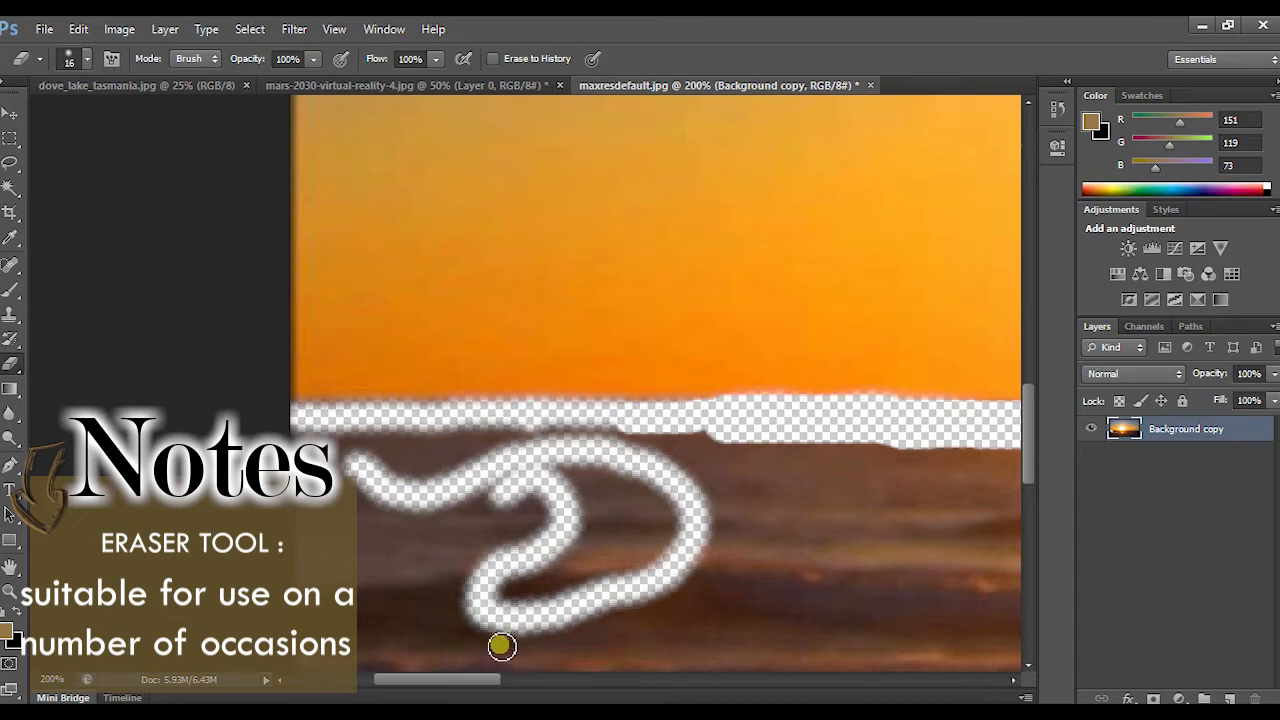
pyautogui.moveTo(600, 530)
pyautogui.mouseDown()
pyautogui.moveTo(519, 482)
pyautogui.moveTo(442, 594)
pyautogui.moveTo(732, 580)
pyautogui.moveTo(822, 598)
pyautogui.moveTo(903, 577)
pyautogui.mouseUp()
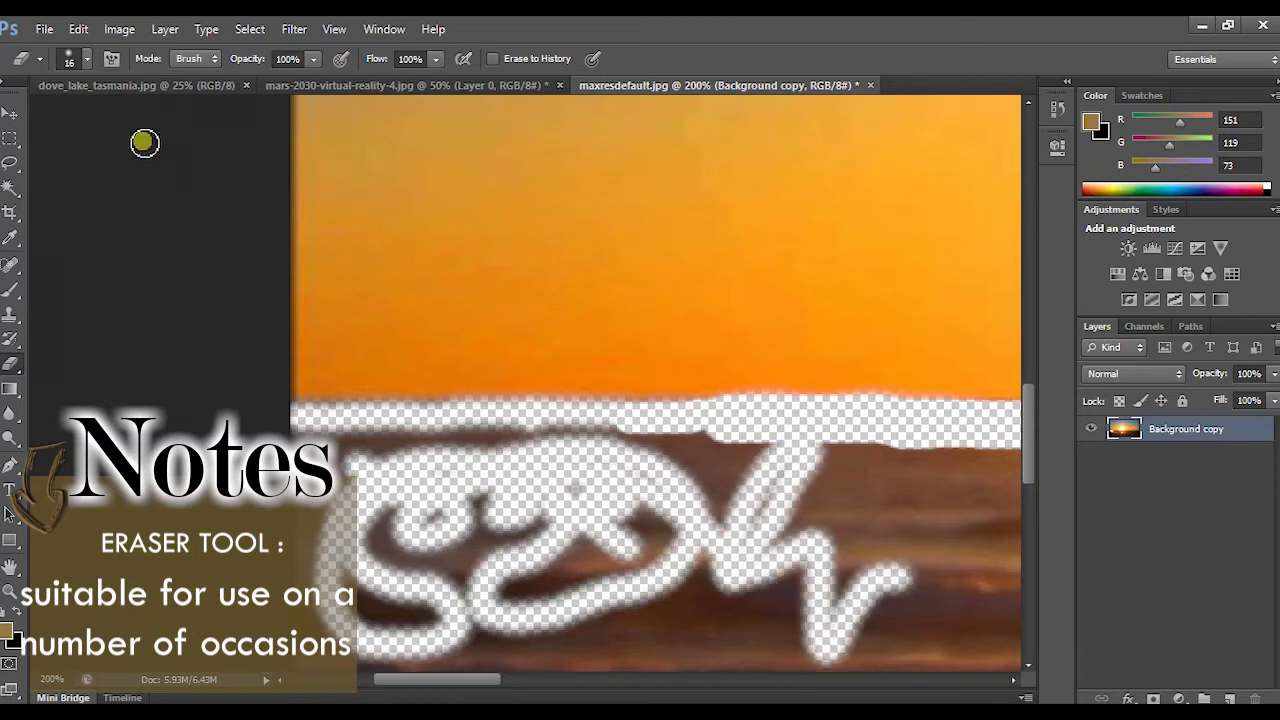
pyautogui.click(86, 58)
pyautogui.moveTo(716, 589); pyautogui.dragTo(757, 571)
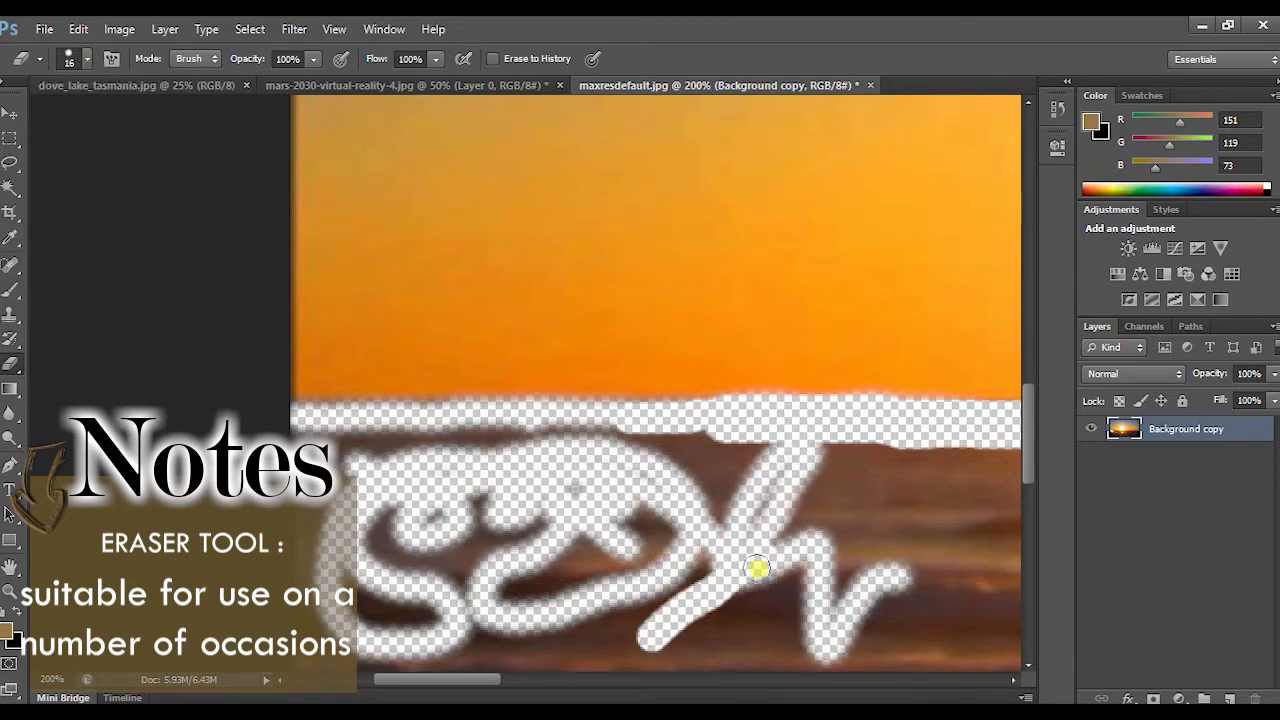
# Enlarge the eraser to 81 px and erase the sea and beach on the left side of the sunset image.
pyautogui.moveTo(470, 679)
pyautogui.mouseDown()
pyautogui.moveTo(512, 677)
pyautogui.moveTo(478, 679)
pyautogui.mouseUp()
pyautogui.click(8, 590)
pyautogui.rightClick(549, 363)
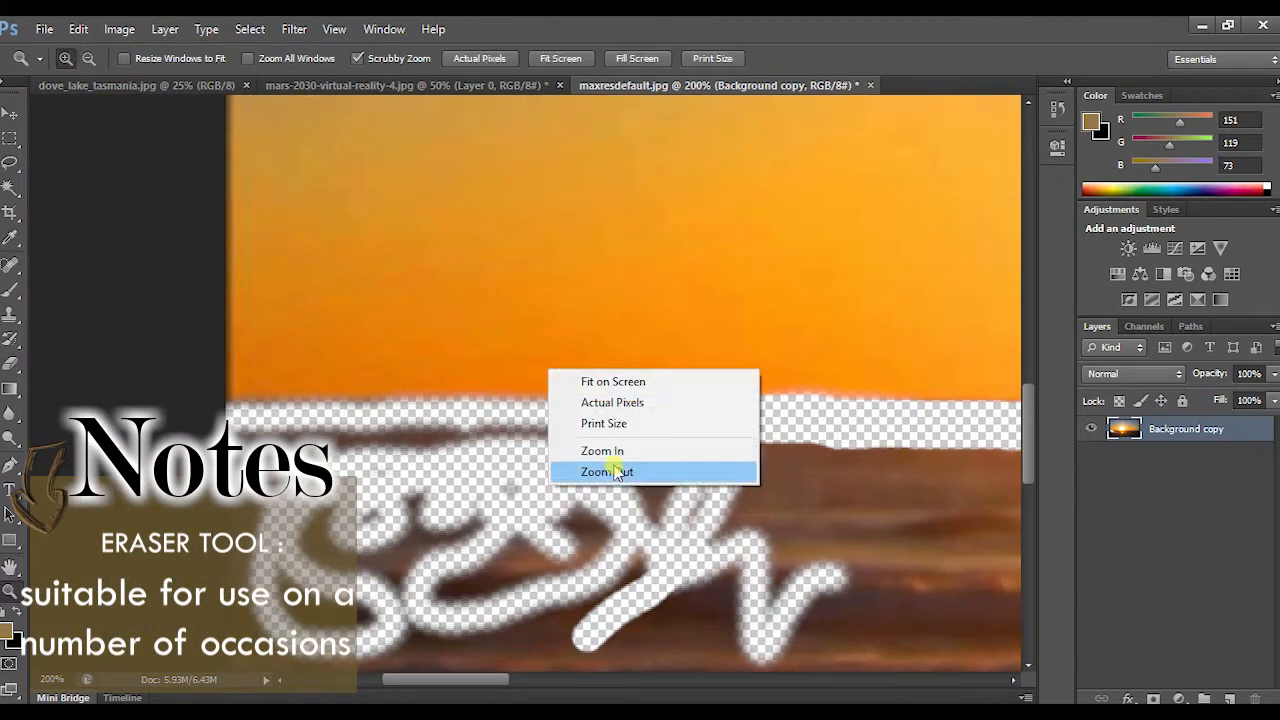
pyautogui.click(617, 474)
pyautogui.rightClick(609, 463)
pyautogui.click(657, 578)
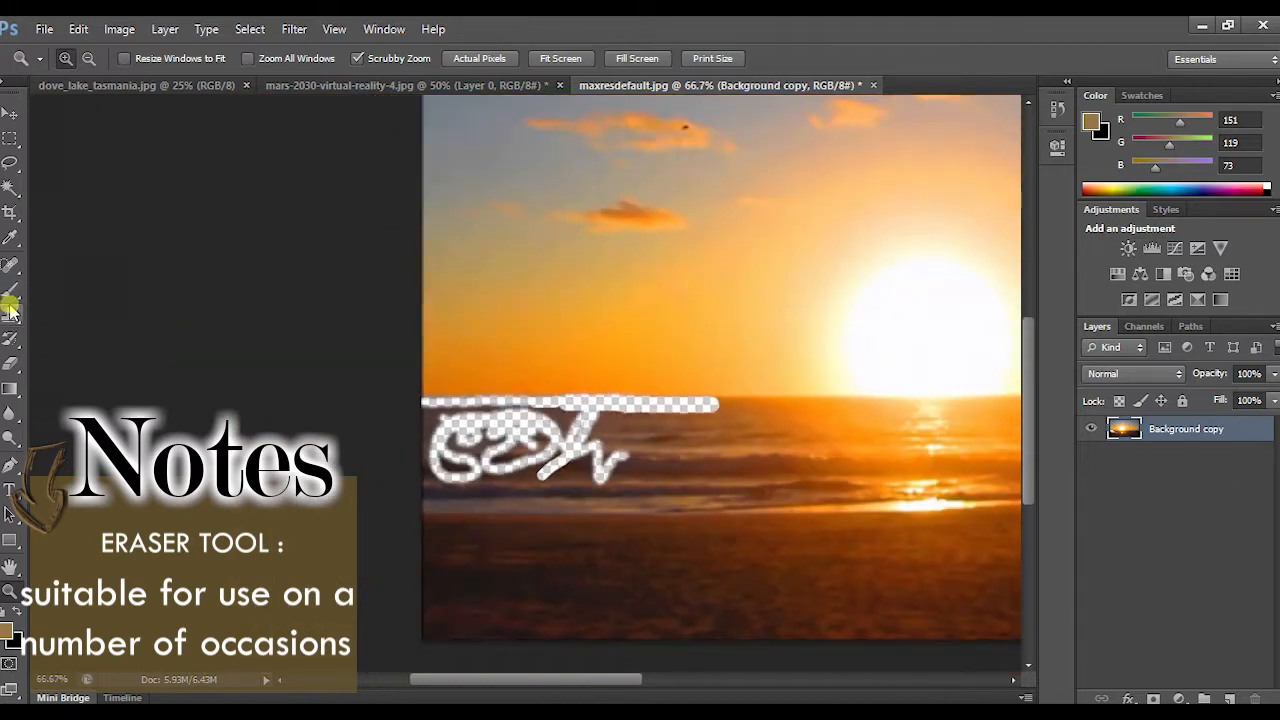
pyautogui.click(10, 364)
pyautogui.click(88, 60)
pyautogui.moveTo(42, 119); pyautogui.dragTo(94, 120)
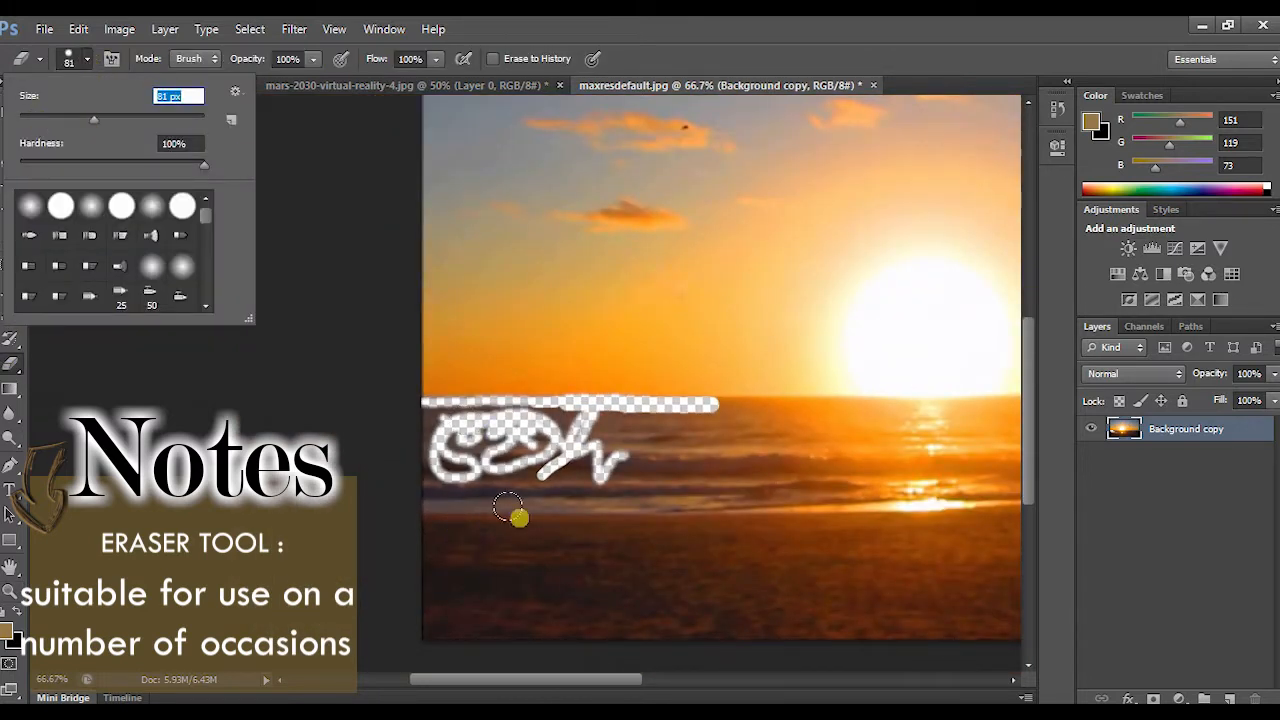
pyautogui.moveTo(518, 534)
pyautogui.mouseDown()
pyautogui.moveTo(590, 458)
pyautogui.moveTo(563, 420)
pyautogui.moveTo(418, 416)
pyautogui.moveTo(424, 503)
pyautogui.moveTo(438, 465)
pyautogui.moveTo(538, 446)
pyautogui.moveTo(398, 456)
pyautogui.moveTo(618, 538)
pyautogui.moveTo(525, 502)
pyautogui.moveTo(365, 511)
pyautogui.moveTo(816, 503)
pyautogui.moveTo(643, 545)
pyautogui.moveTo(565, 625)
pyautogui.moveTo(636, 594)
pyautogui.moveTo(687, 432)
pyautogui.moveTo(639, 434)
pyautogui.moveTo(570, 470)
pyautogui.moveTo(583, 482)
pyautogui.moveTo(598, 420)
pyautogui.moveTo(798, 441)
pyautogui.moveTo(778, 422)
pyautogui.moveTo(708, 421)
pyautogui.mouseUp()
pyautogui.moveTo(651, 571); pyautogui.dragTo(868, 634)
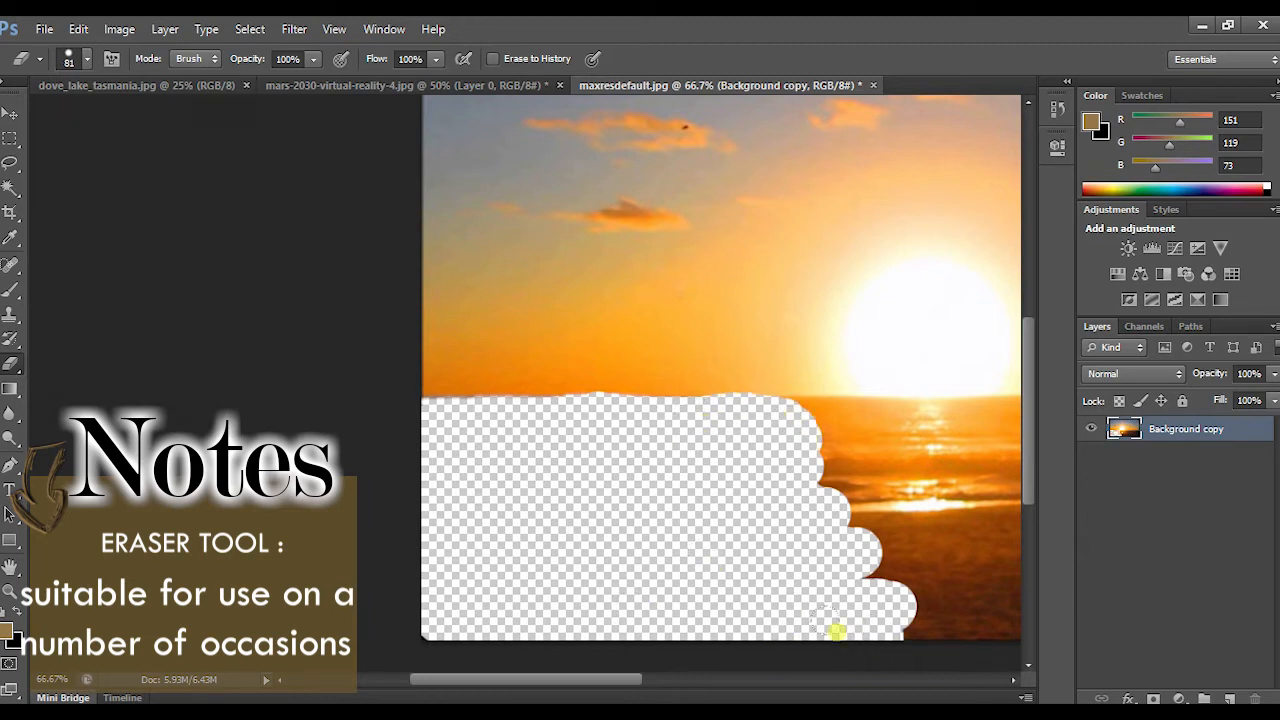
# Erase the sea and beach on the right side of the sunset image, starting at the right end of the horizon.
pyautogui.moveTo(580, 680); pyautogui.dragTo(768, 680)
pyautogui.click(836, 412)
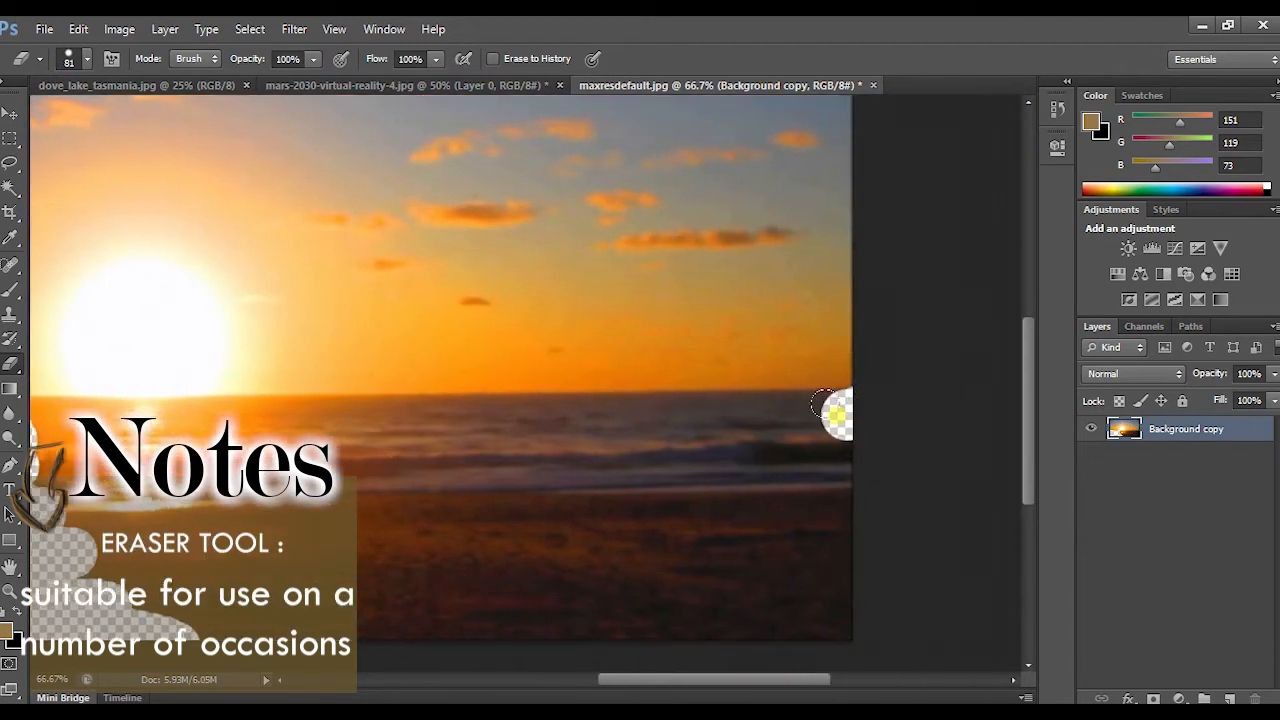
pyautogui.moveTo(836, 412)
pyautogui.mouseDown()
pyautogui.moveTo(449, 457)
pyautogui.moveTo(23, 434)
pyautogui.moveTo(155, 402)
pyautogui.moveTo(570, 410)
pyautogui.moveTo(806, 580)
pyautogui.moveTo(777, 511)
pyautogui.moveTo(451, 437)
pyautogui.moveTo(60, 462)
pyautogui.moveTo(177, 614)
pyautogui.moveTo(350, 450)
pyautogui.moveTo(526, 480)
pyautogui.moveTo(229, 571)
pyautogui.moveTo(543, 623)
pyautogui.moveTo(729, 598)
pyautogui.mouseUp()
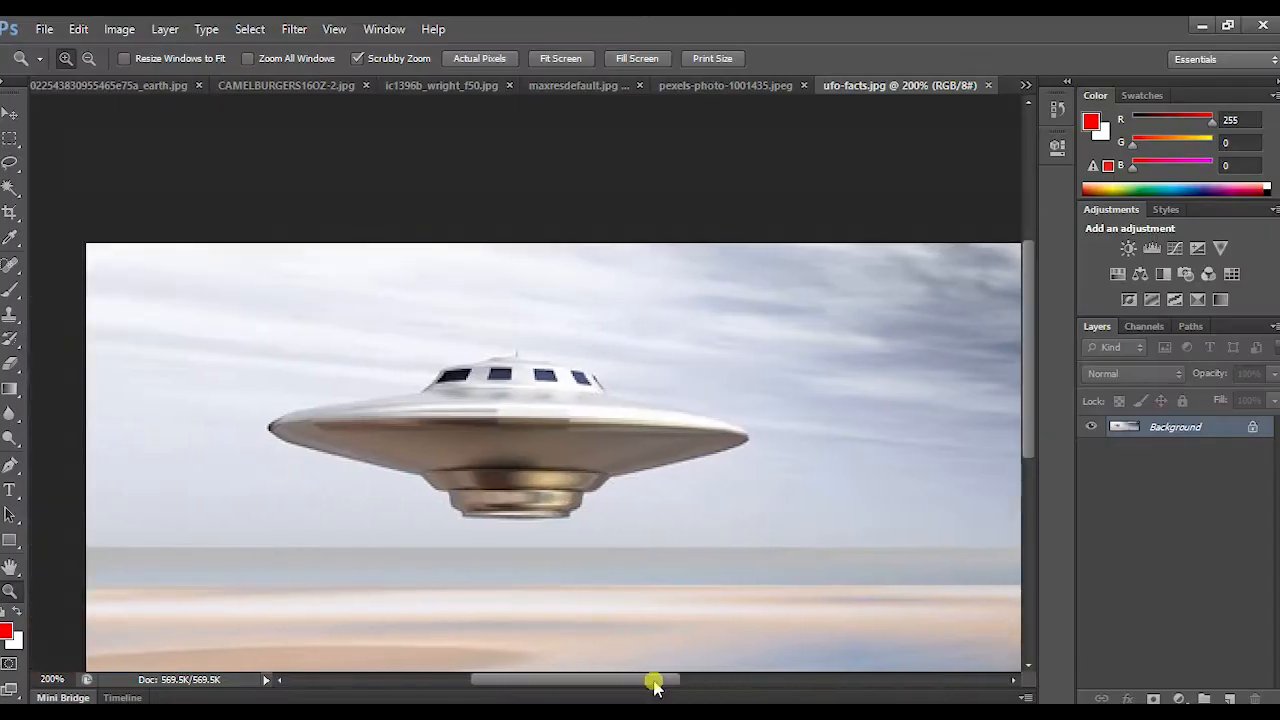
# Trace the UFO with the Pen tool from its left tip along the upper rim and over the dome.
pyautogui.press('p')
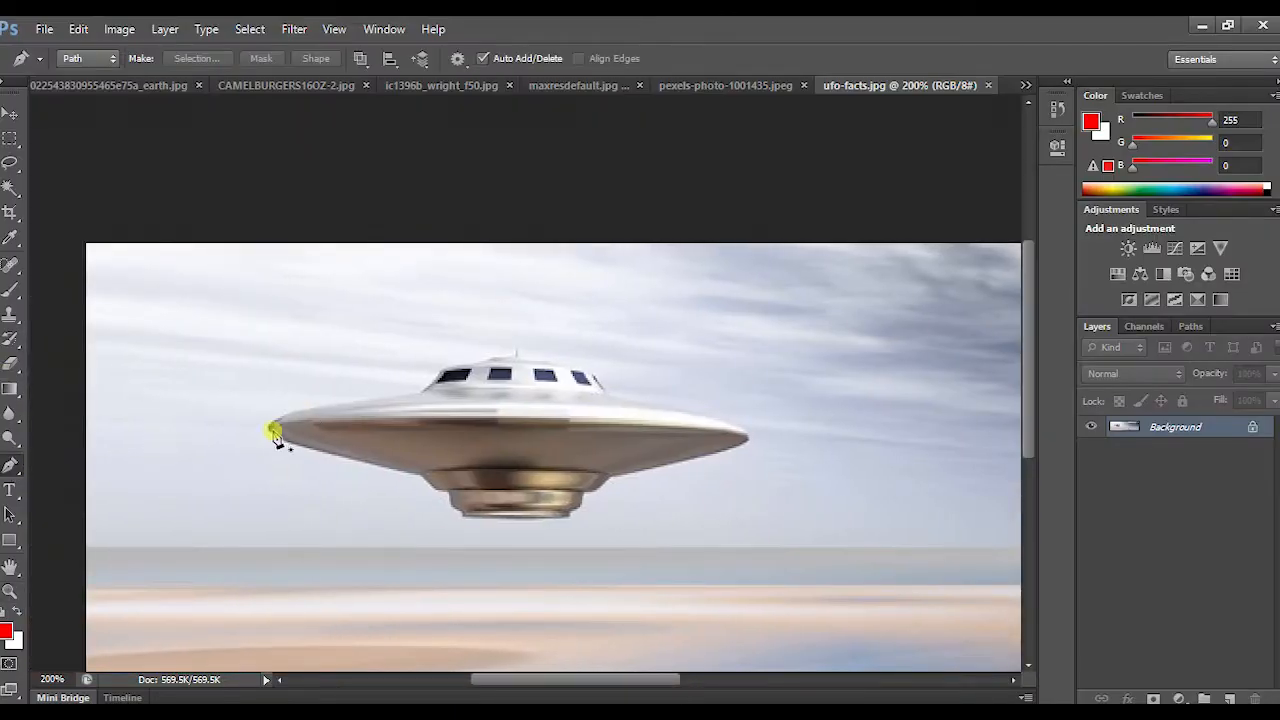
pyautogui.click(277, 431)
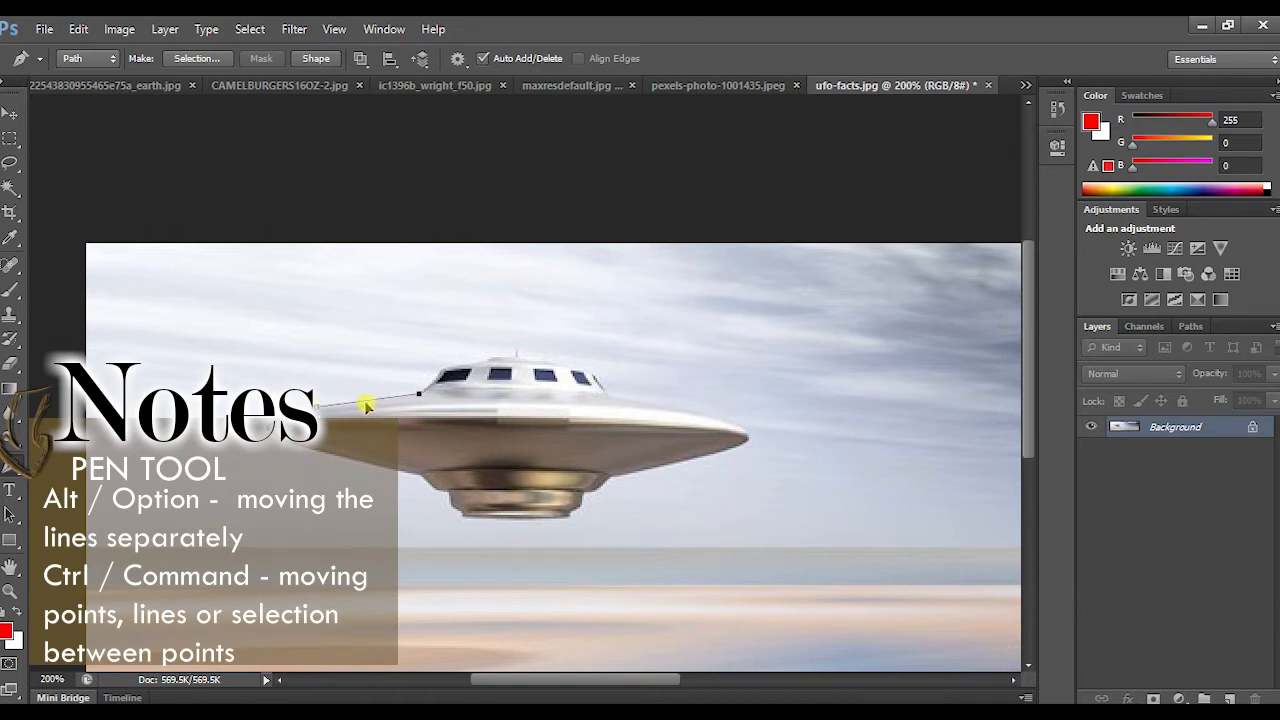
pyautogui.keyDown('ctrl'); pyautogui.click(444, 374); pyautogui.keyUp('ctrl')
pyautogui.keyDown('ctrl'); pyautogui.click(444, 374); pyautogui.keyUp('ctrl')
pyautogui.keyDown('ctrl'); pyautogui.click(444, 374); pyautogui.keyUp('ctrl')
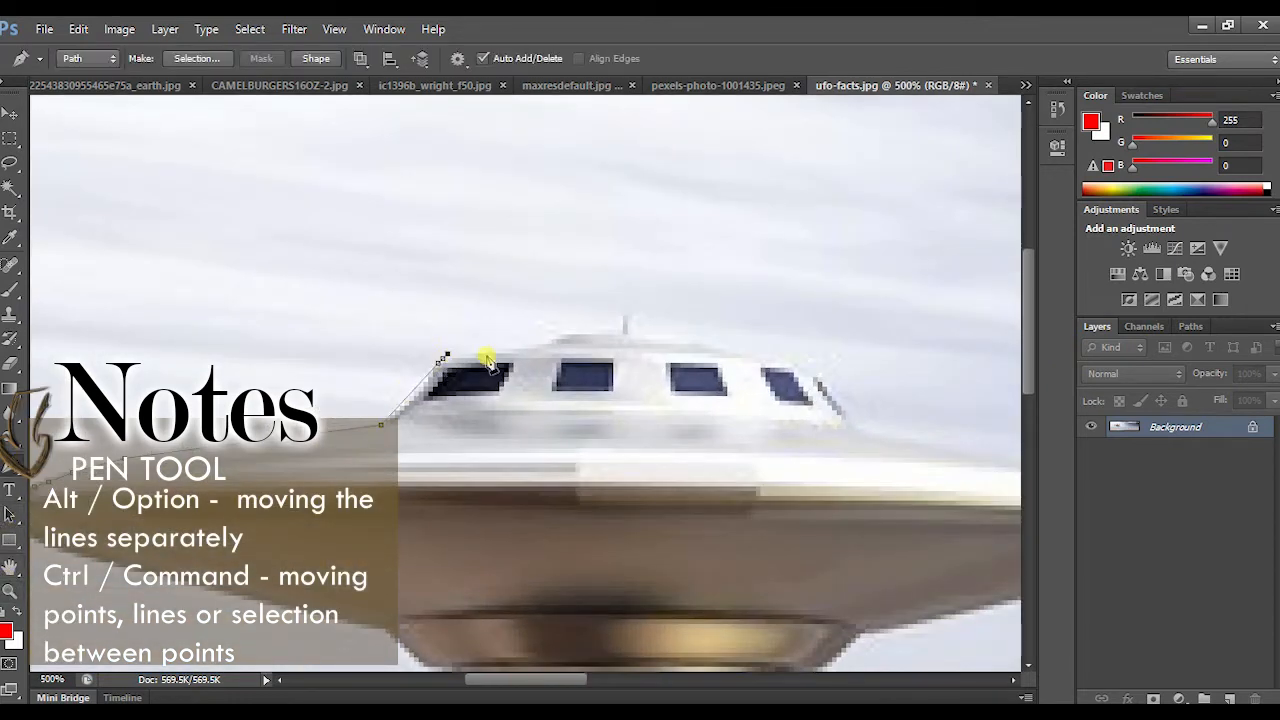
pyautogui.click(619, 334)
pyautogui.click(652, 334)
pyautogui.click(701, 339)
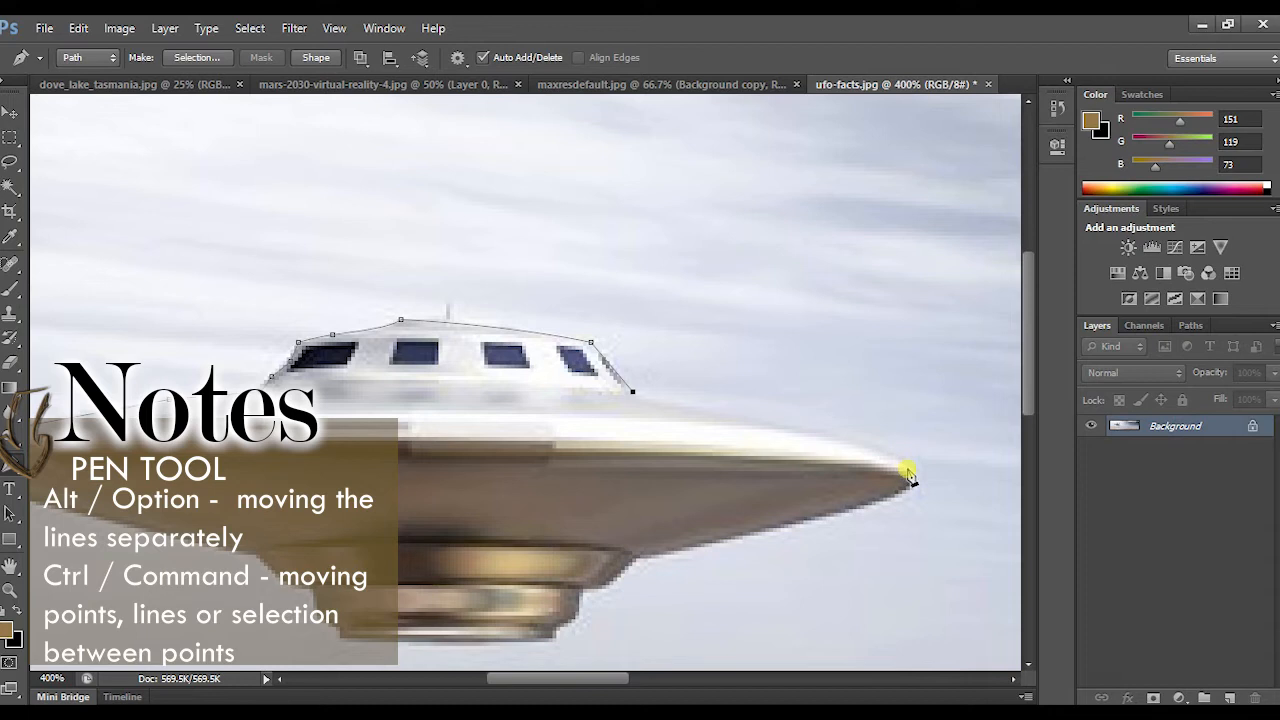
# Add a curved anchor point at the UFO's right tip and adjust its handles and the neighbouring points to the hull edge.
pyautogui.moveTo(907, 469); pyautogui.dragTo(956, 505)
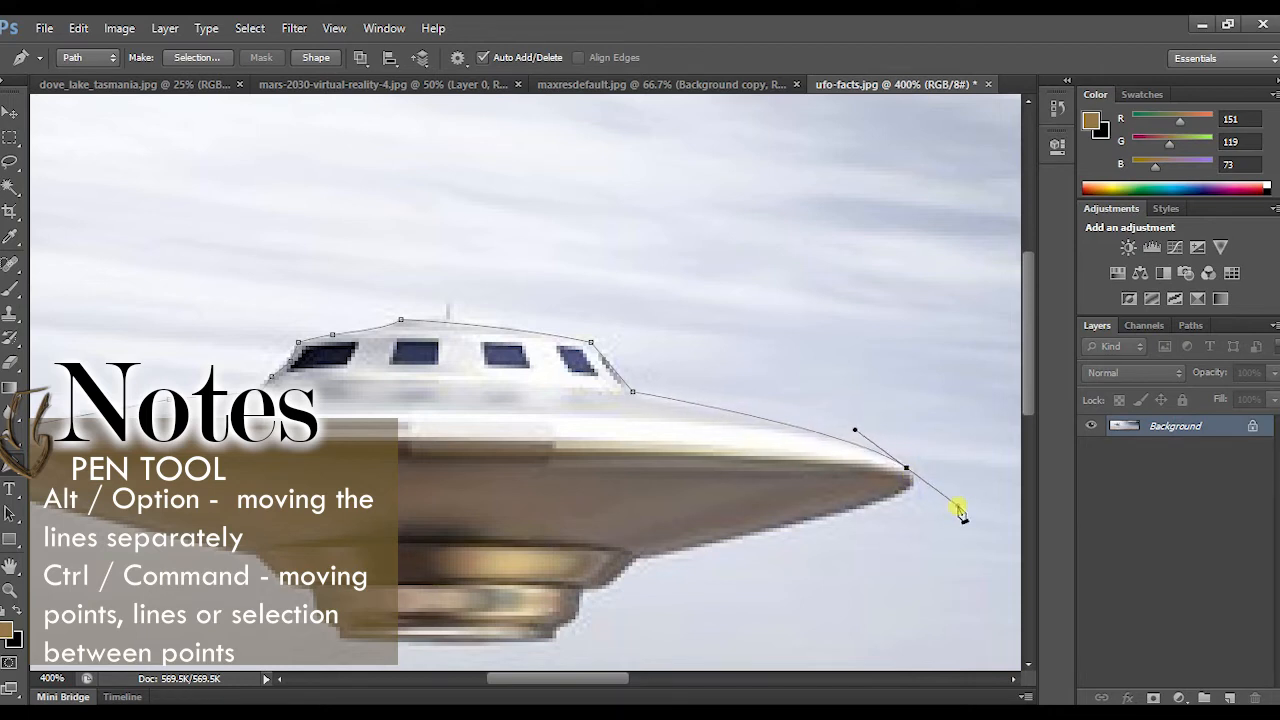
pyautogui.moveTo(853, 436); pyautogui.dragTo(847, 446)
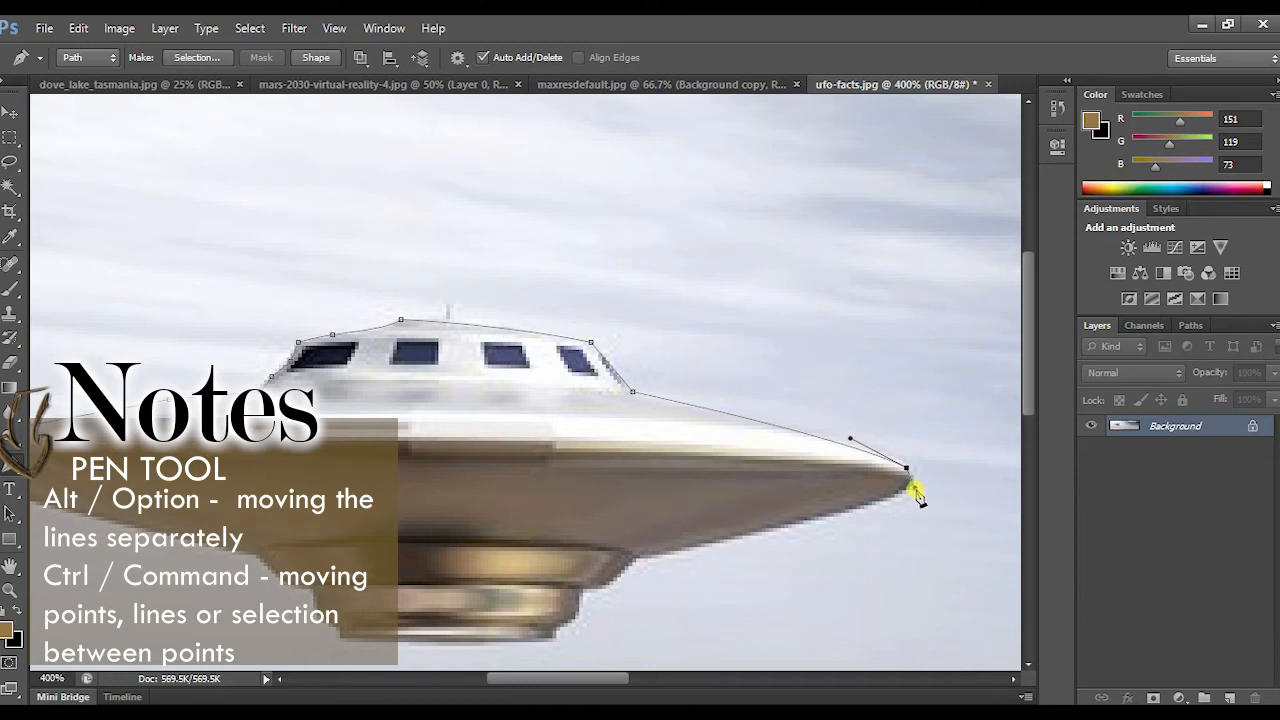
pyautogui.moveTo(835, 437)
pyautogui.mouseDown()
pyautogui.moveTo(856, 407)
pyautogui.moveTo(847, 426)
pyautogui.mouseUp()
pyautogui.moveTo(906, 470)
pyautogui.mouseDown()
pyautogui.moveTo(946, 463)
pyautogui.moveTo(911, 472)
pyautogui.mouseUp()
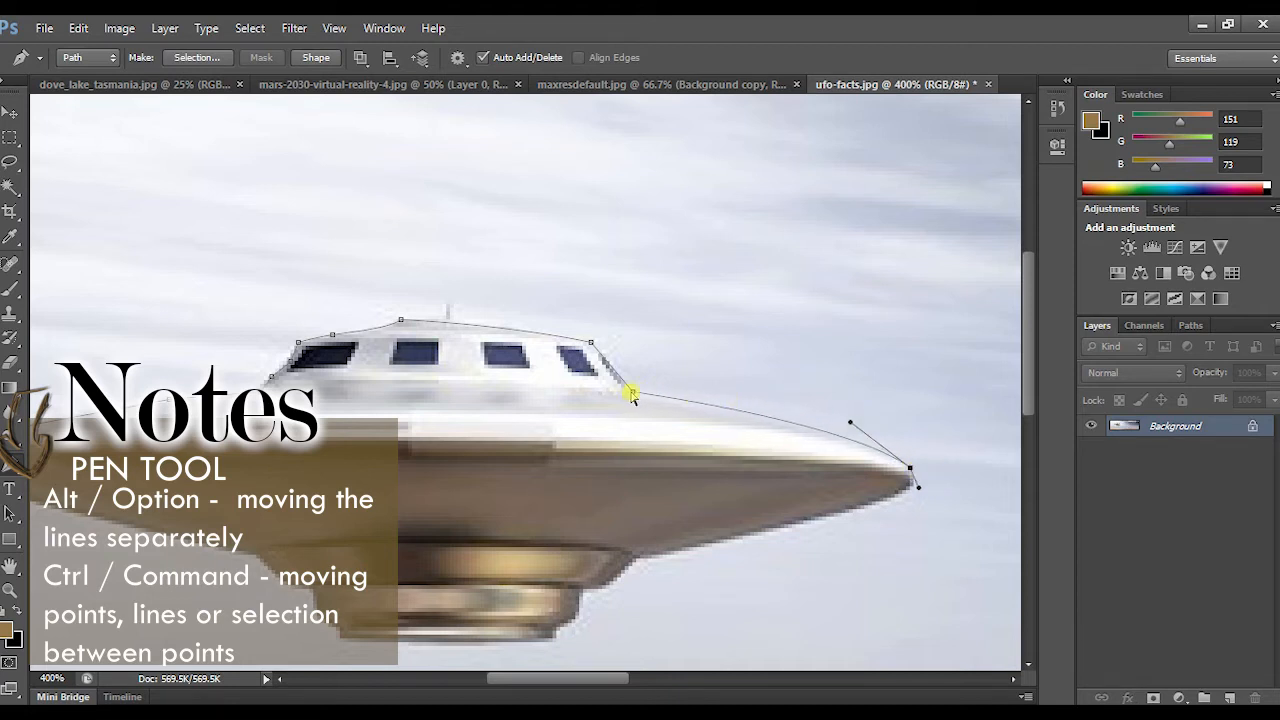
pyautogui.moveTo(614, 372)
pyautogui.mouseDown()
pyautogui.moveTo(709, 337)
pyautogui.moveTo(618, 374)
pyautogui.mouseUp()
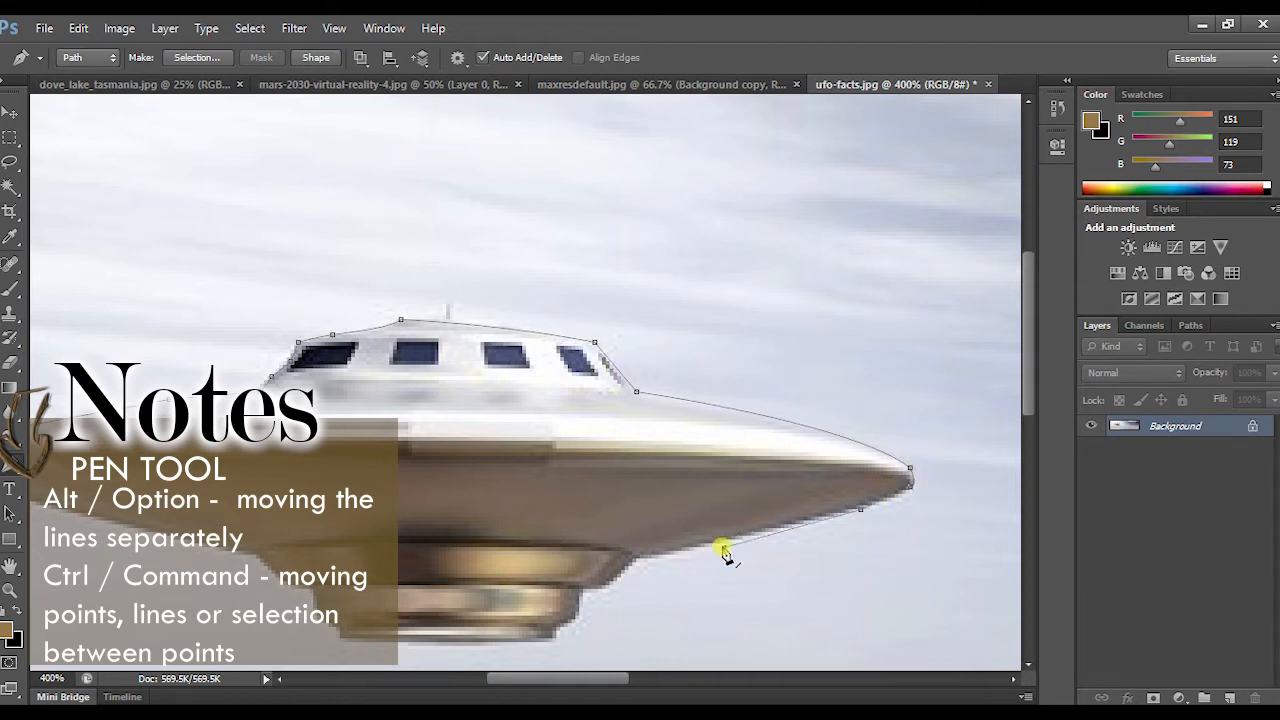
# Continue the path along the UFO's underside and around its base back to the left tip, closing the outline.
pyautogui.moveTo(717, 548); pyautogui.dragTo(696, 545)
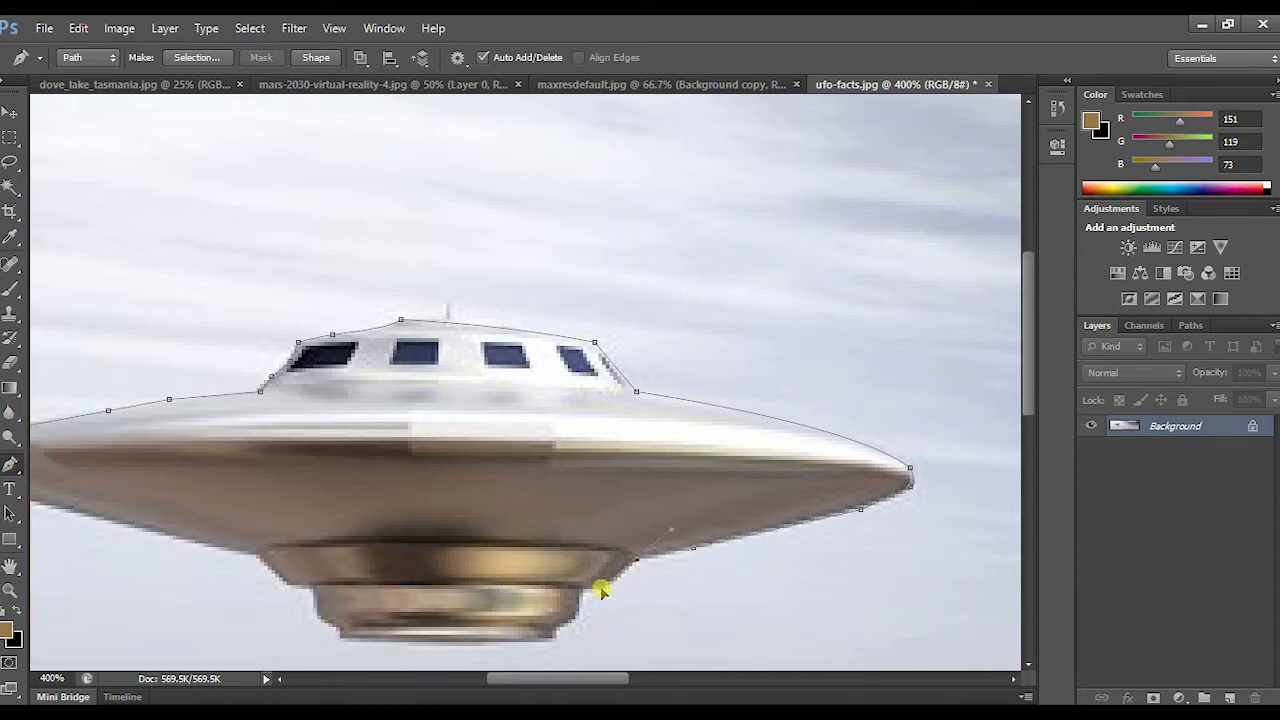
pyautogui.moveTo(670, 568); pyautogui.dragTo(598, 567)
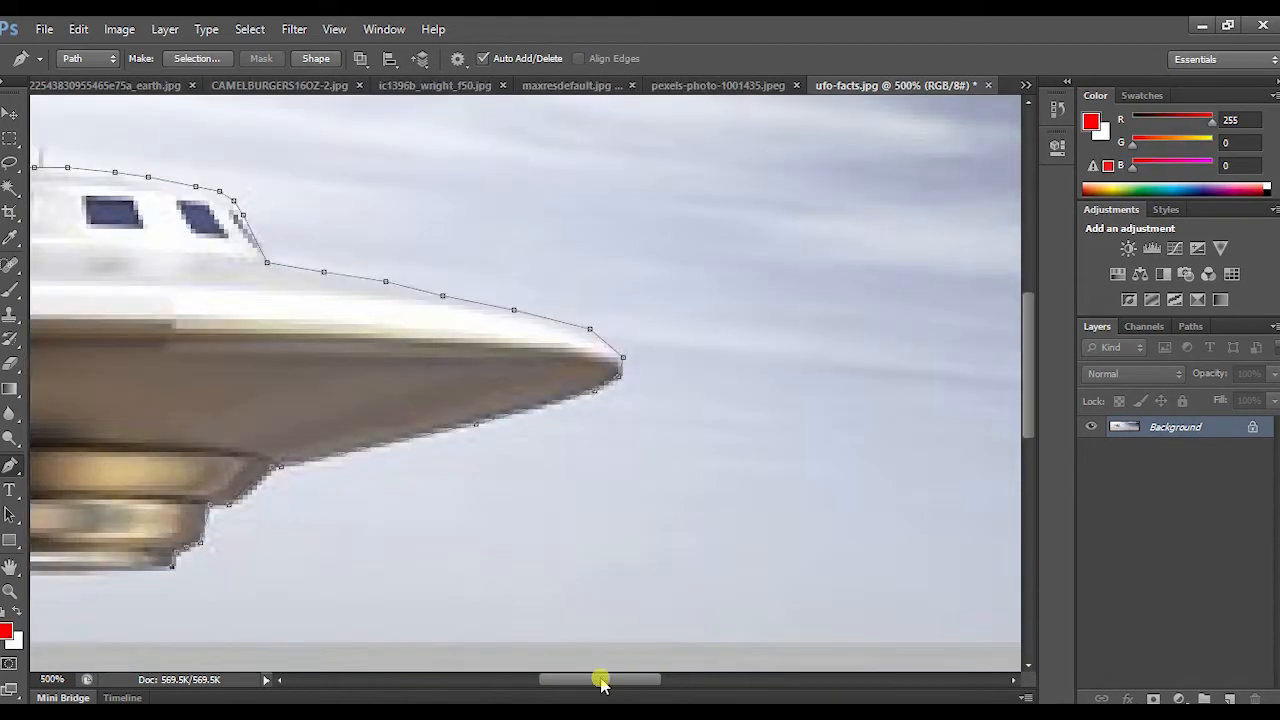
pyautogui.moveTo(603, 678); pyautogui.dragTo(508, 678)
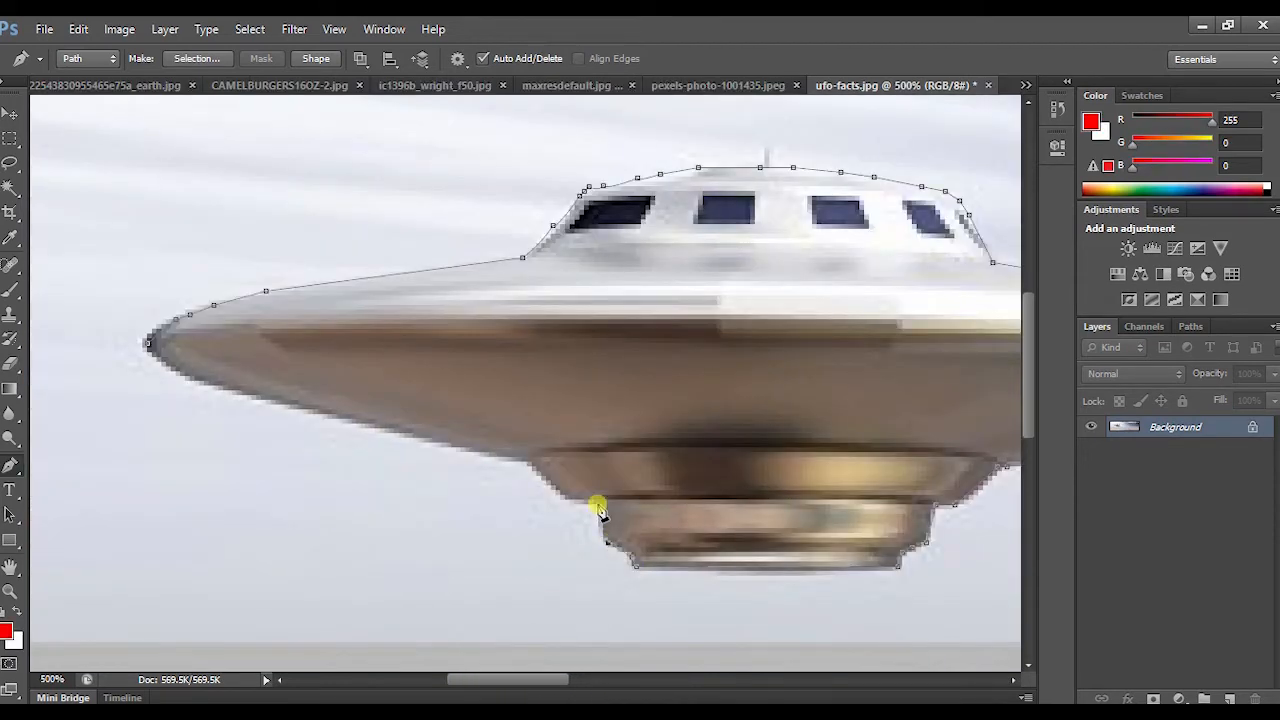
pyautogui.press('alt')
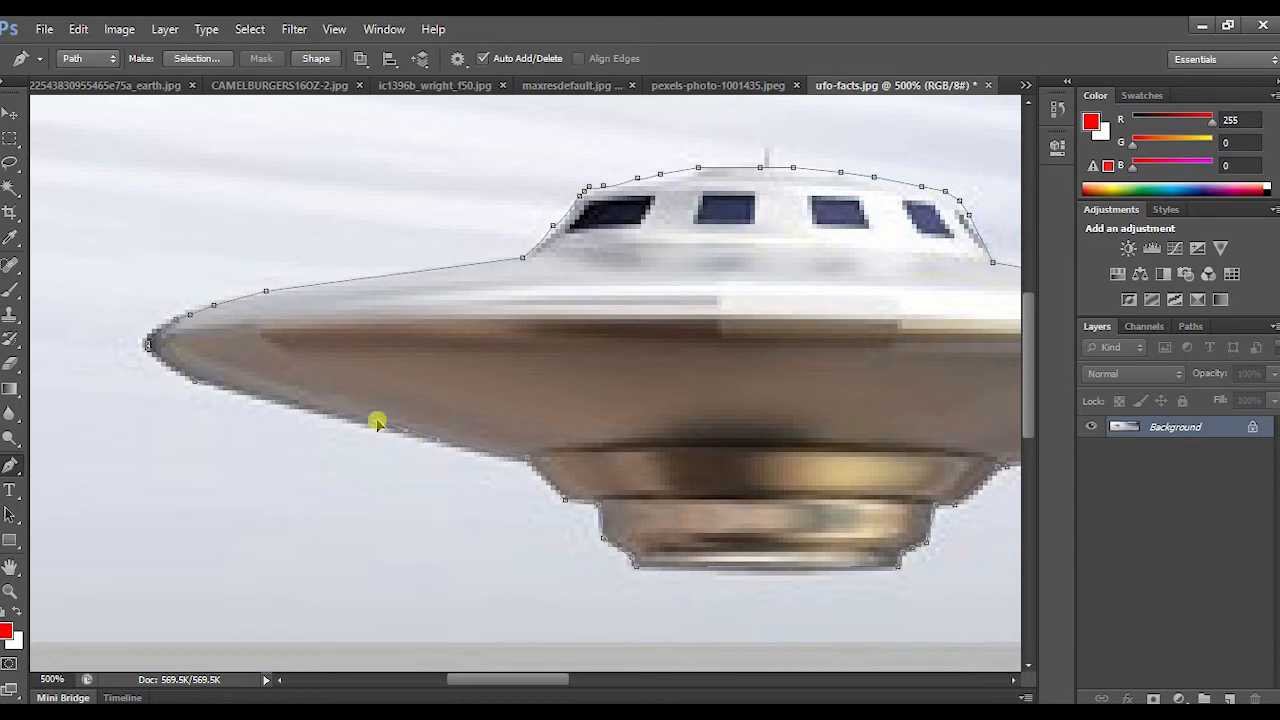
pyautogui.scroll(-1, 456, 440)
pyautogui.moveTo(530, 680); pyautogui.dragTo(553, 690)
# Convert the closed UFO path into a selection.
pyautogui.press('z')
pyautogui.hotkey('ctrl', '0')
pyautogui.press('v')
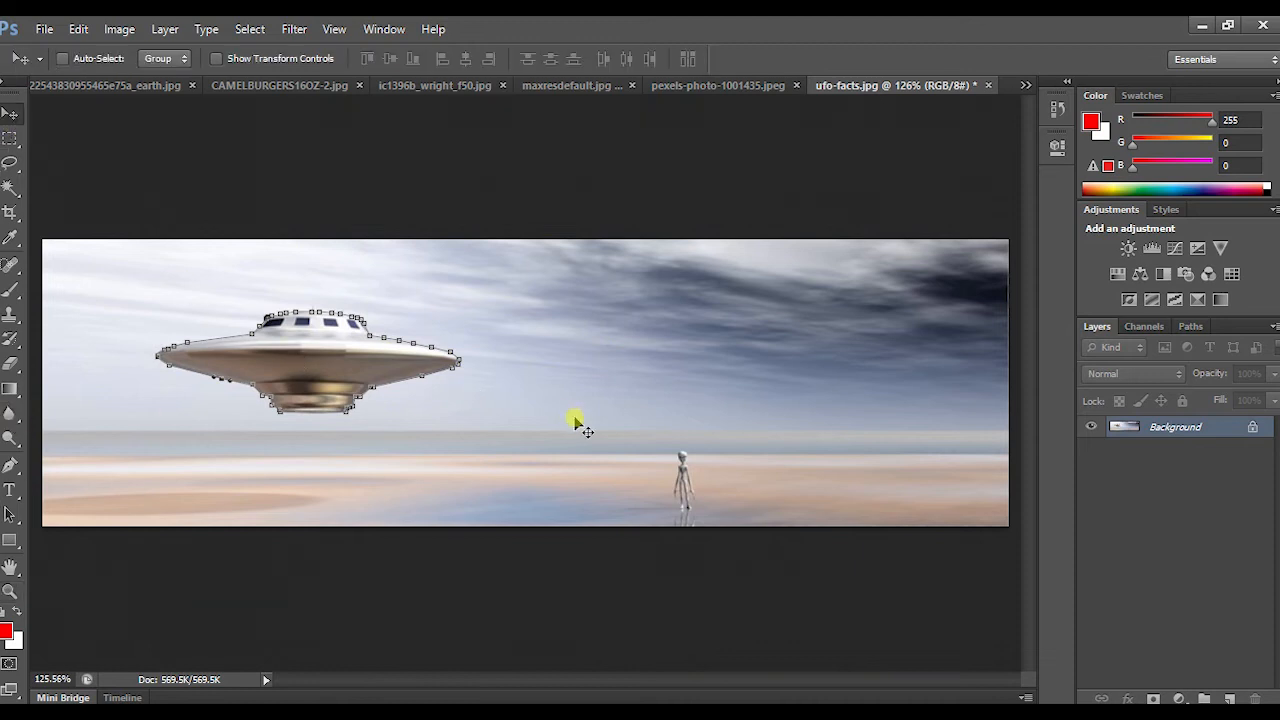
pyautogui.click(10, 465)
pyautogui.rightClick(298, 323)
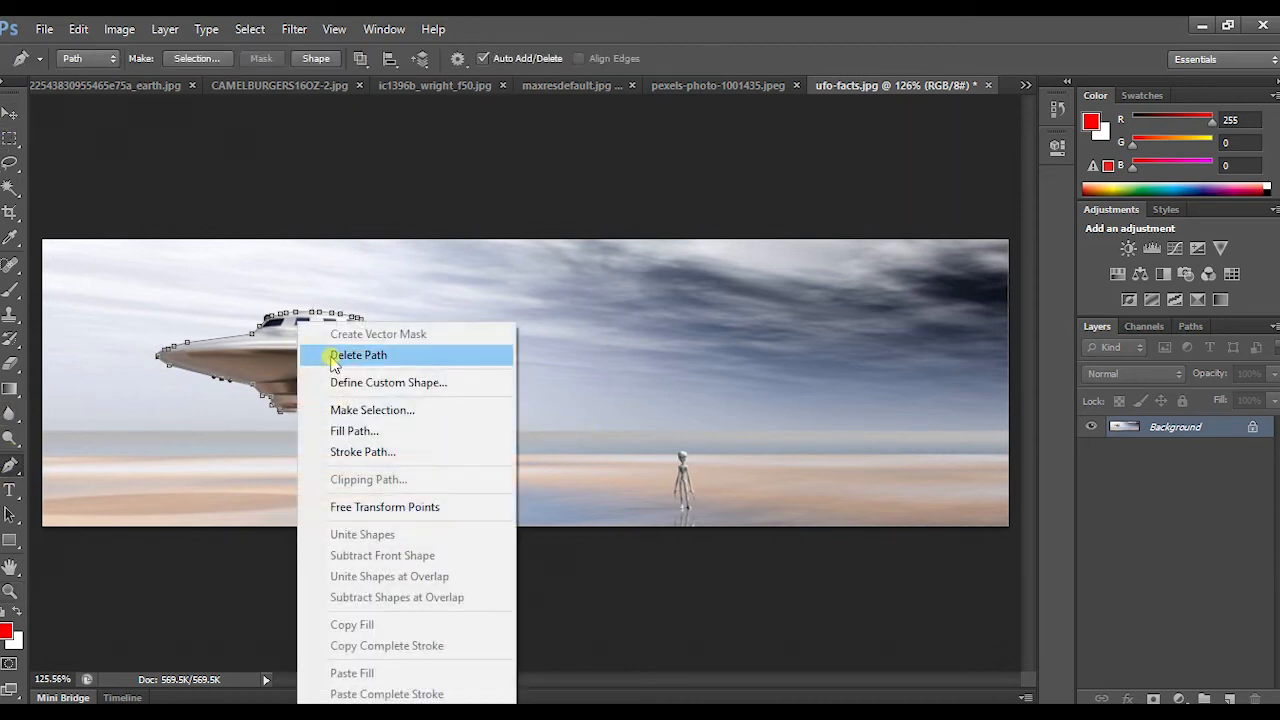
pyautogui.click(356, 409)
pyautogui.click(738, 218)
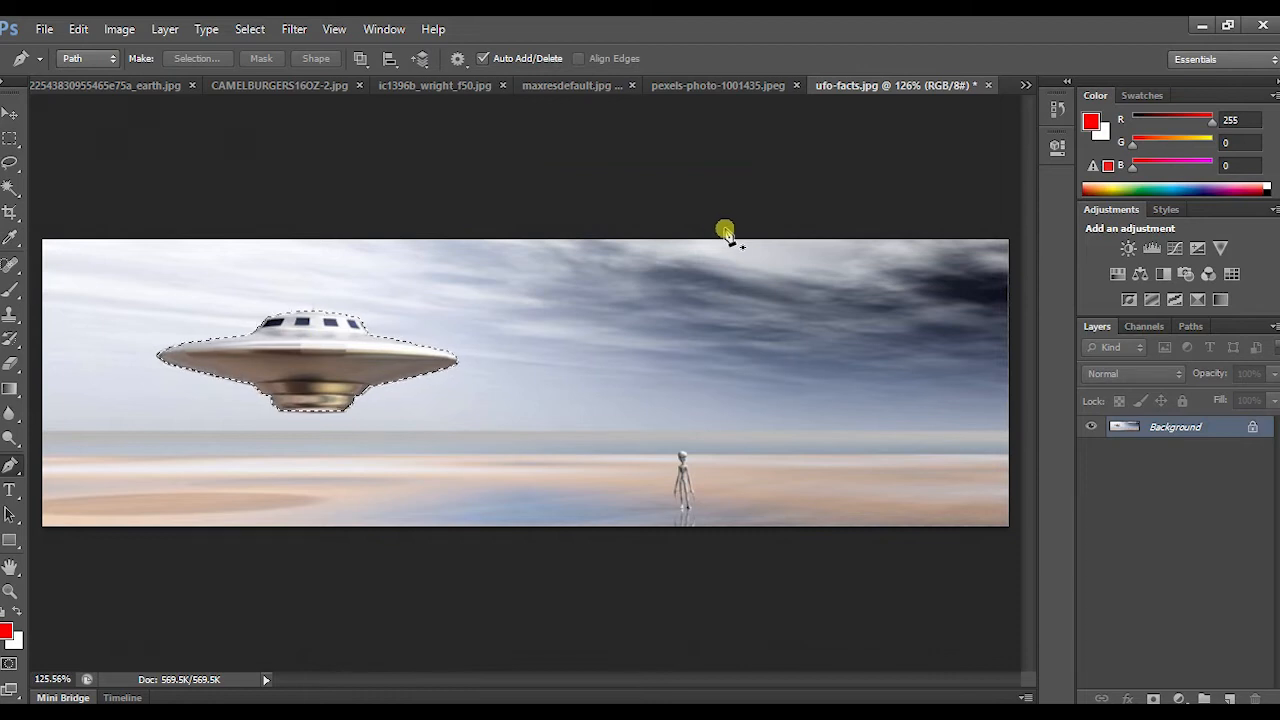
# Copy the selected UFO to a new layer and hide the Background layer.
pyautogui.hotkey('ctrl', 'j')
pyautogui.click(1086, 446)
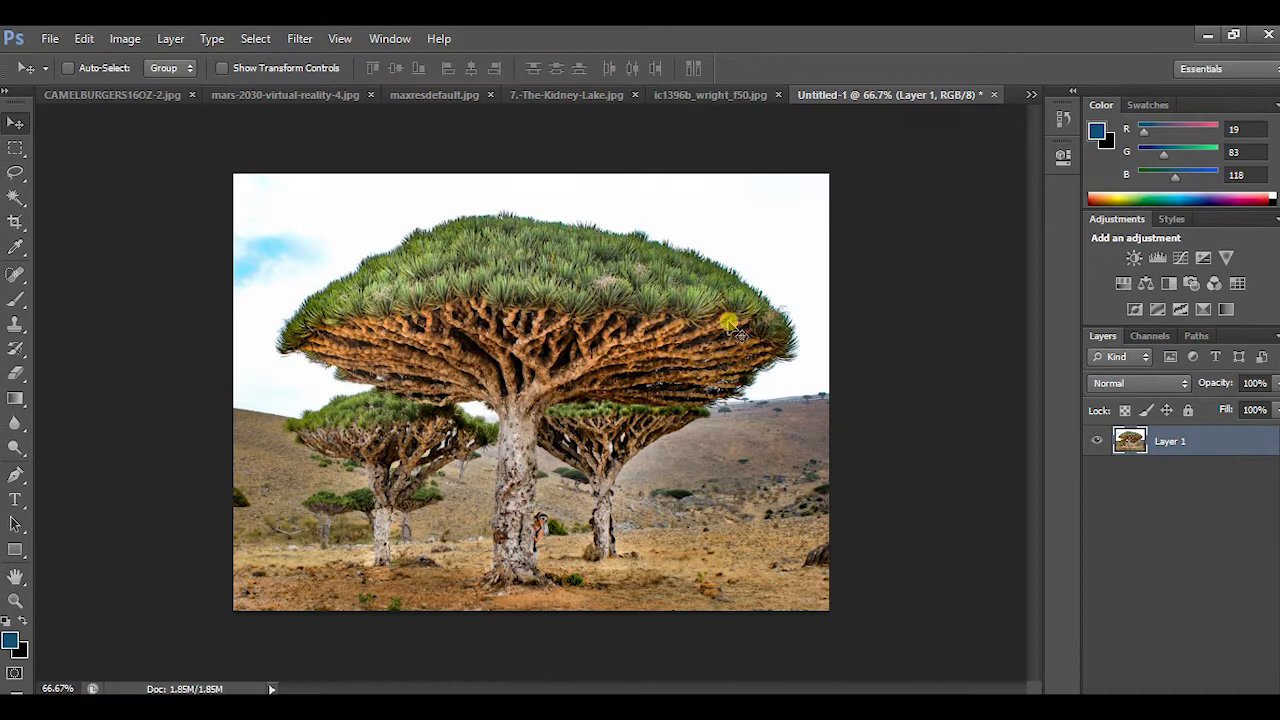
# Compare the tree image's Red, Green and Blue channels one at a time, ending on Blue.
pyautogui.click(1152, 338)
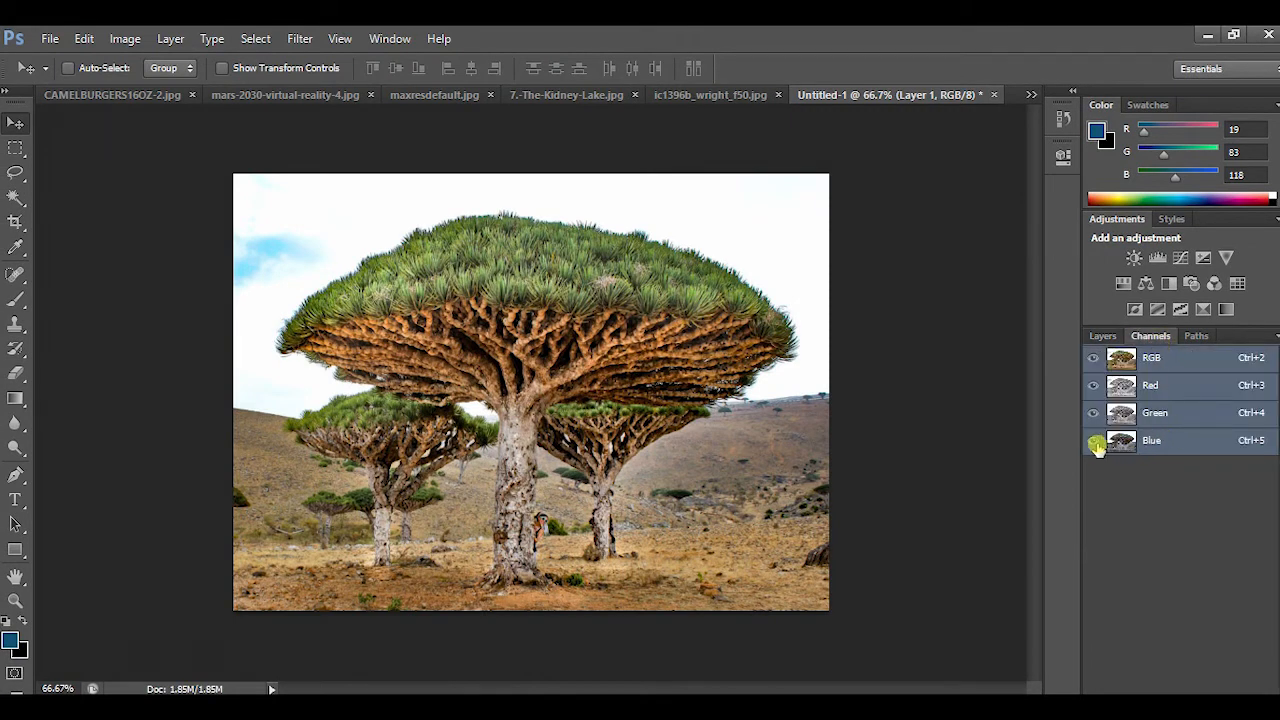
pyautogui.click(1165, 385)
pyautogui.click(1183, 412)
pyautogui.click(1184, 440)
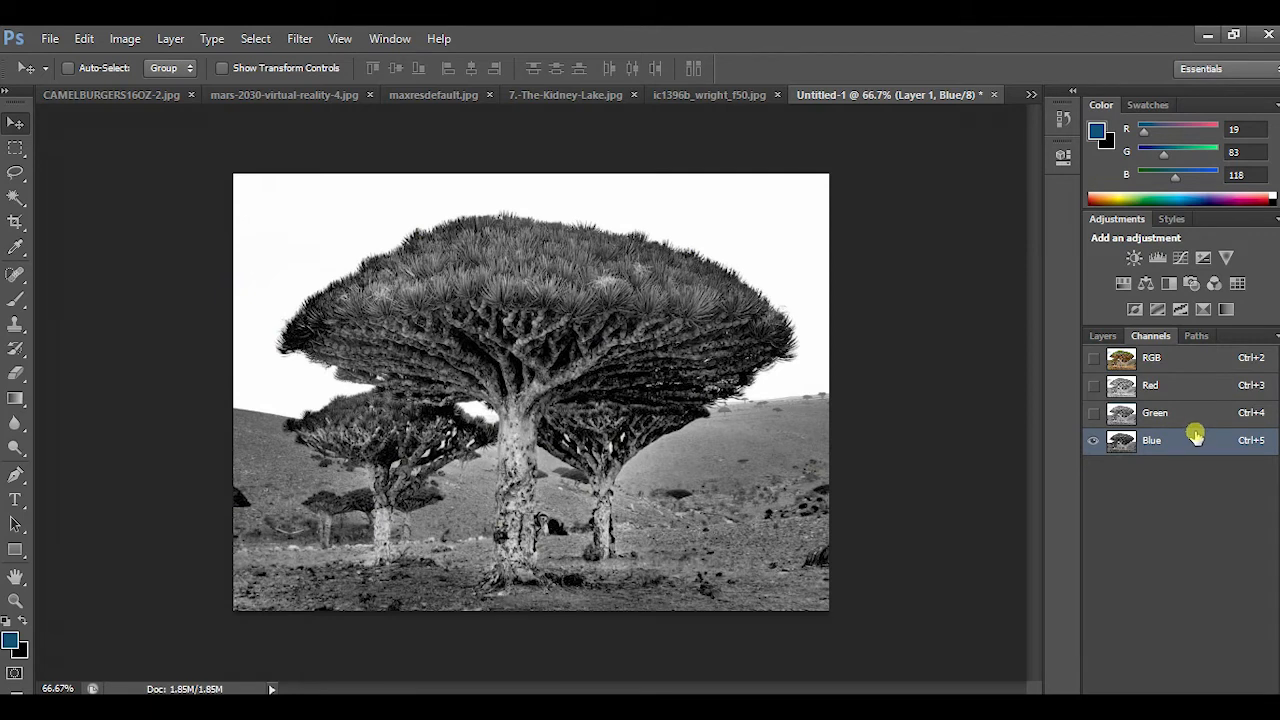
# Duplicate the Blue channel and show only the copy.
pyautogui.rightClick(1196, 436)
pyautogui.click(1166, 451)
pyautogui.click(808, 229)
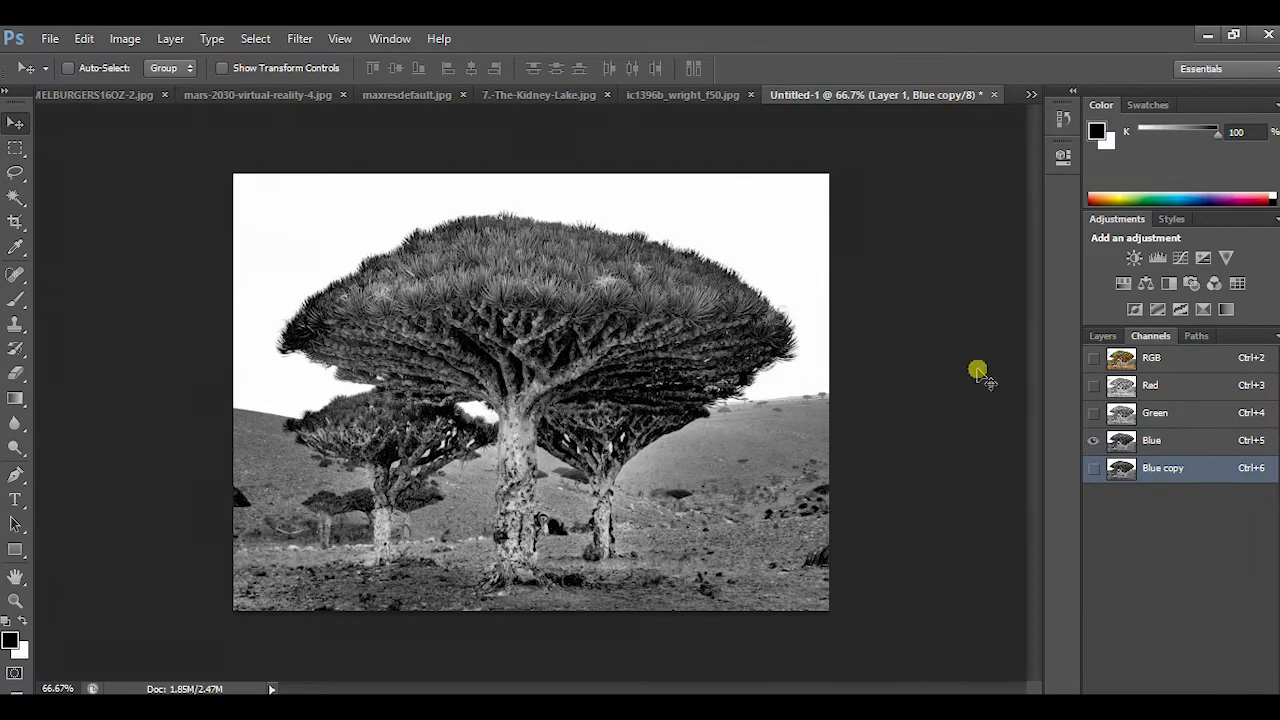
pyautogui.click(1093, 467)
pyautogui.click(1093, 440)
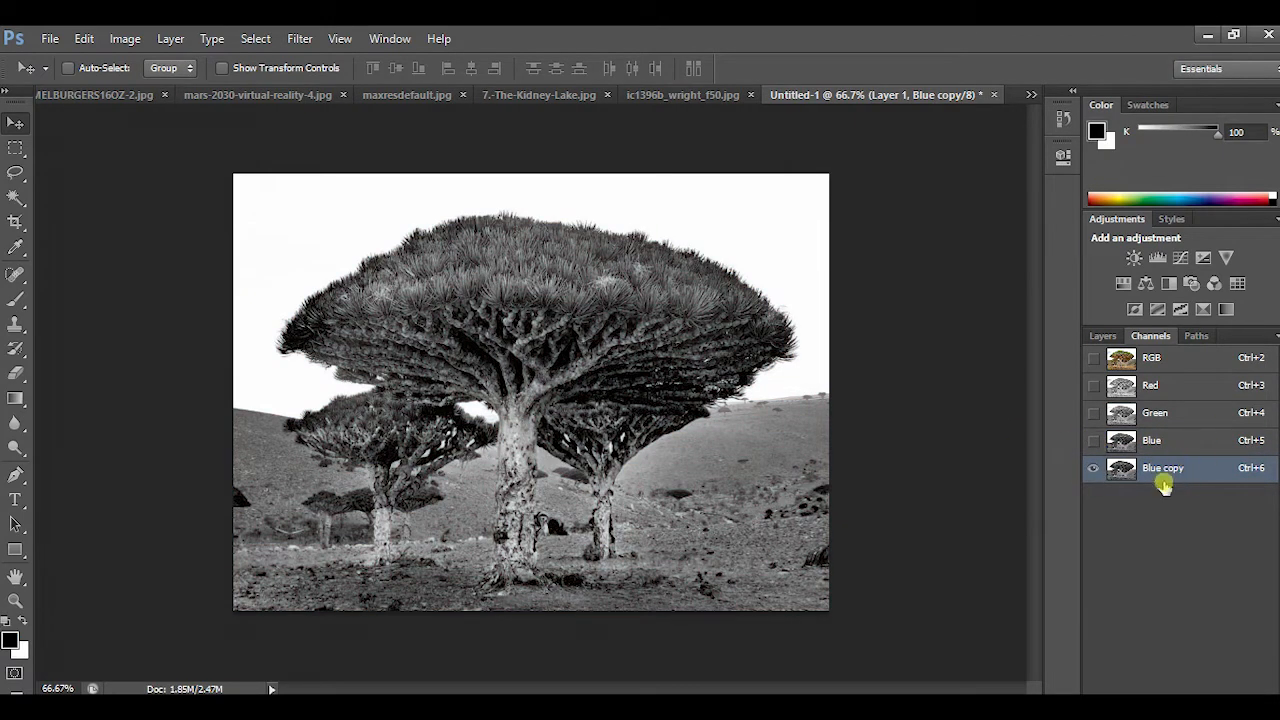
# Darken the trees in the Blue copy channel using Levels with inputs 59, 0.56 and 198.
pyautogui.hotkey('ctrl', 'l')
pyautogui.moveTo(1004, 430); pyautogui.dragTo(1072, 431)
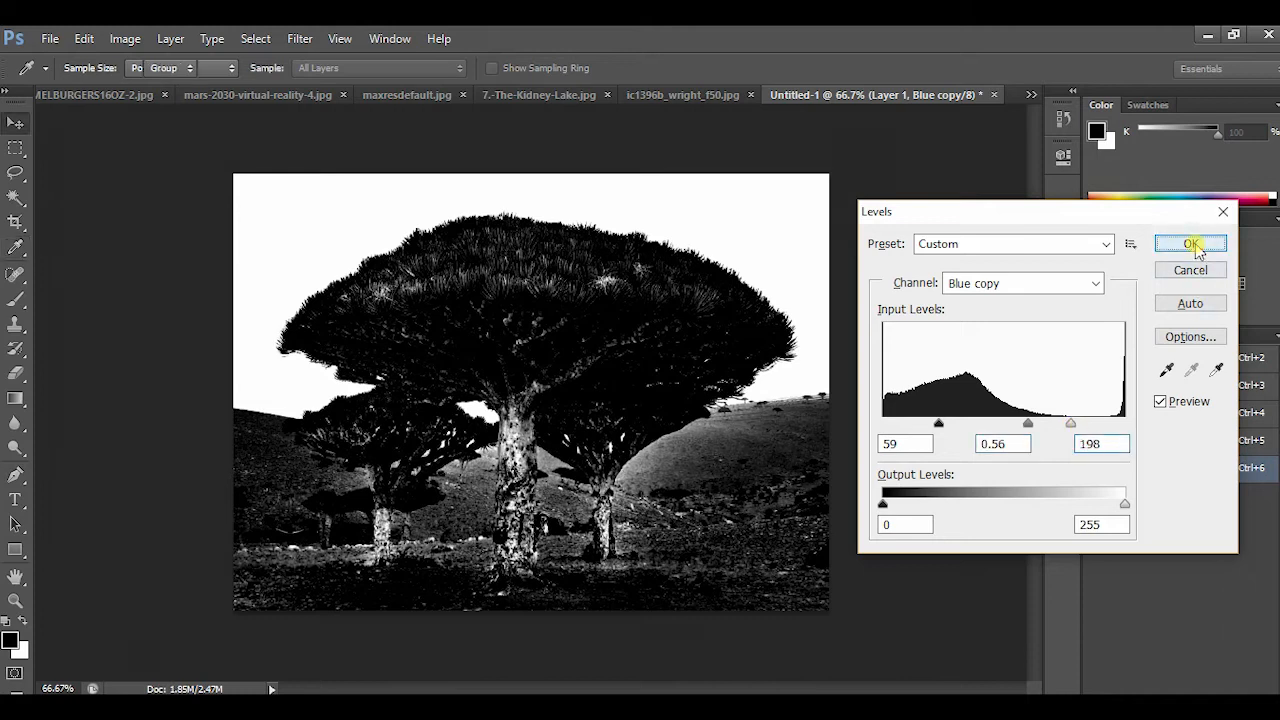
pyautogui.click(1193, 246)
# Outline the ground area to the right of the main trunk with the Pen tool and turn the path into a selection.
pyautogui.click(15, 601)
pyautogui.click(192, 493)
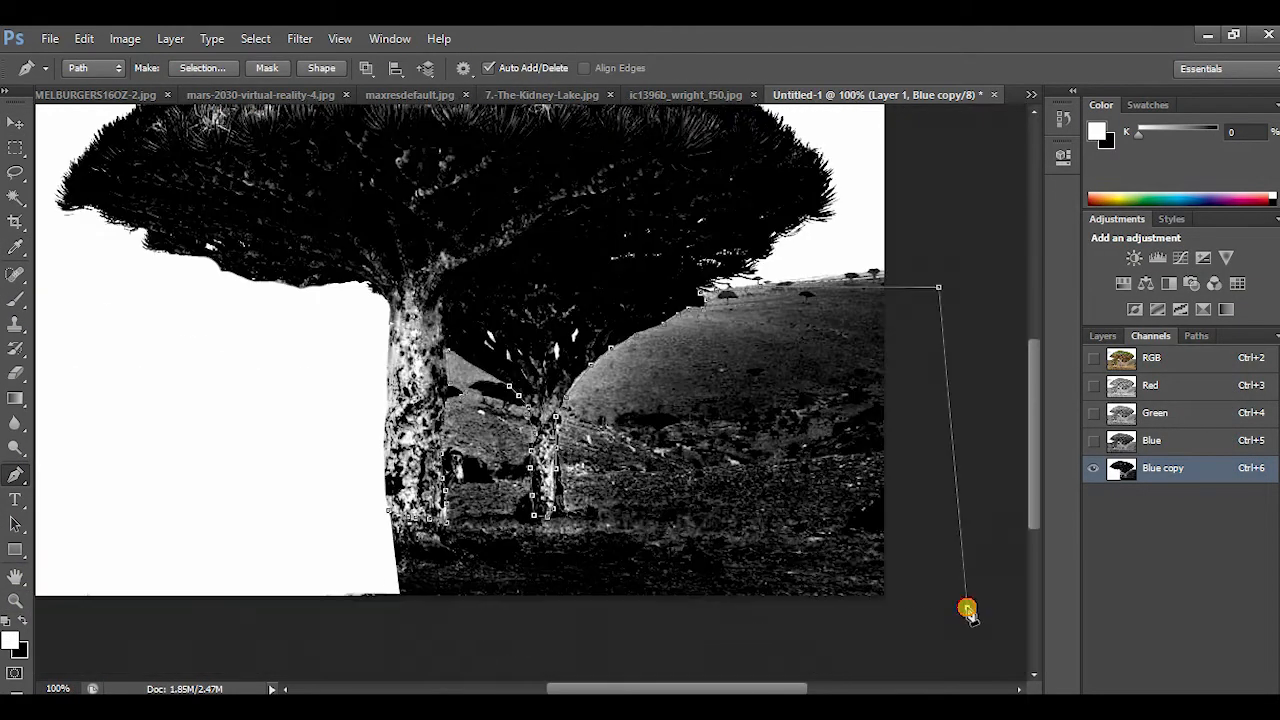
pyautogui.click(966, 606)
pyautogui.click(480, 652)
pyautogui.click(320, 635)
pyautogui.click(386, 514)
pyautogui.rightClick(623, 514)
pyautogui.click(700, 211)
pyautogui.press('Return')
# Paint the selected ground in the Blue copy channel white with a 44 px brush.
pyautogui.click(15, 299)
pyautogui.moveTo(670, 343)
pyautogui.mouseDown()
pyautogui.moveTo(189, 426)
pyautogui.moveTo(688, 509)
pyautogui.moveTo(1051, 451)
pyautogui.moveTo(845, 479)
pyautogui.mouseUp()
pyautogui.scroll(3, 250, 493)
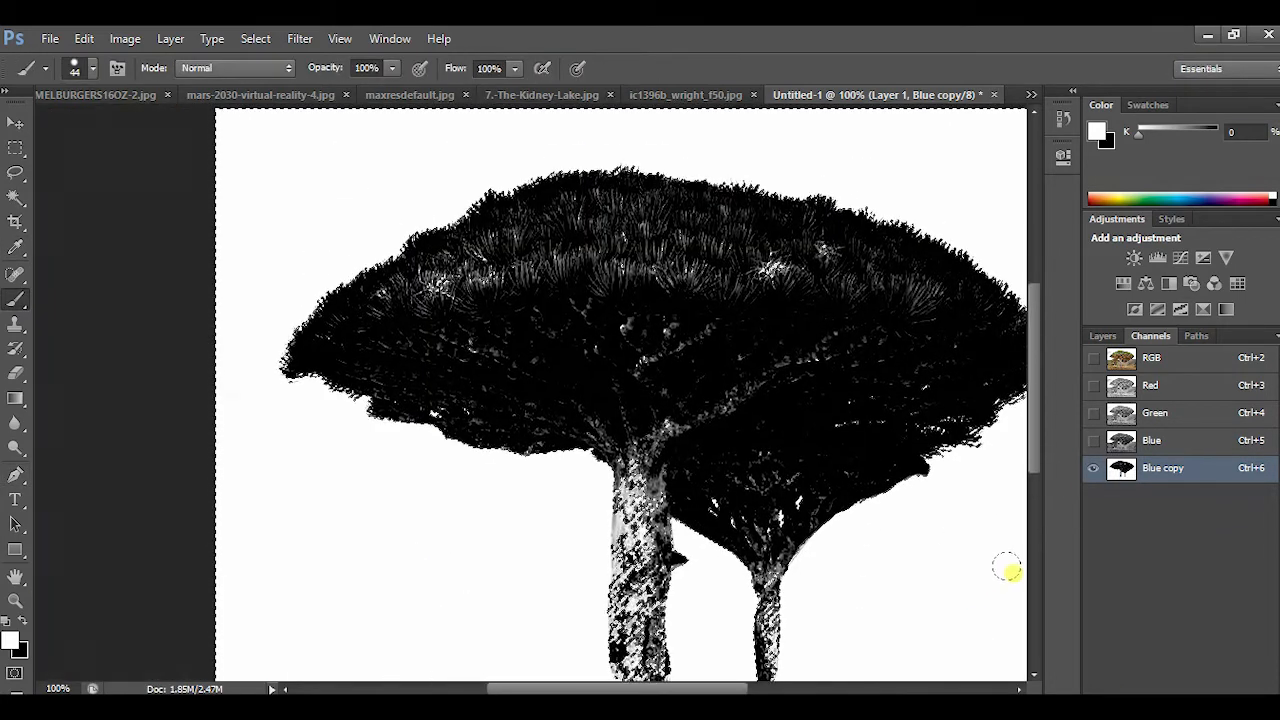
pyautogui.click(1205, 694)
pyautogui.hotkey('ctrl', 'z')
# Add a layer mask to Layer 1 from the channel selection and invert it so only the trees show.
pyautogui.click(1101, 336)
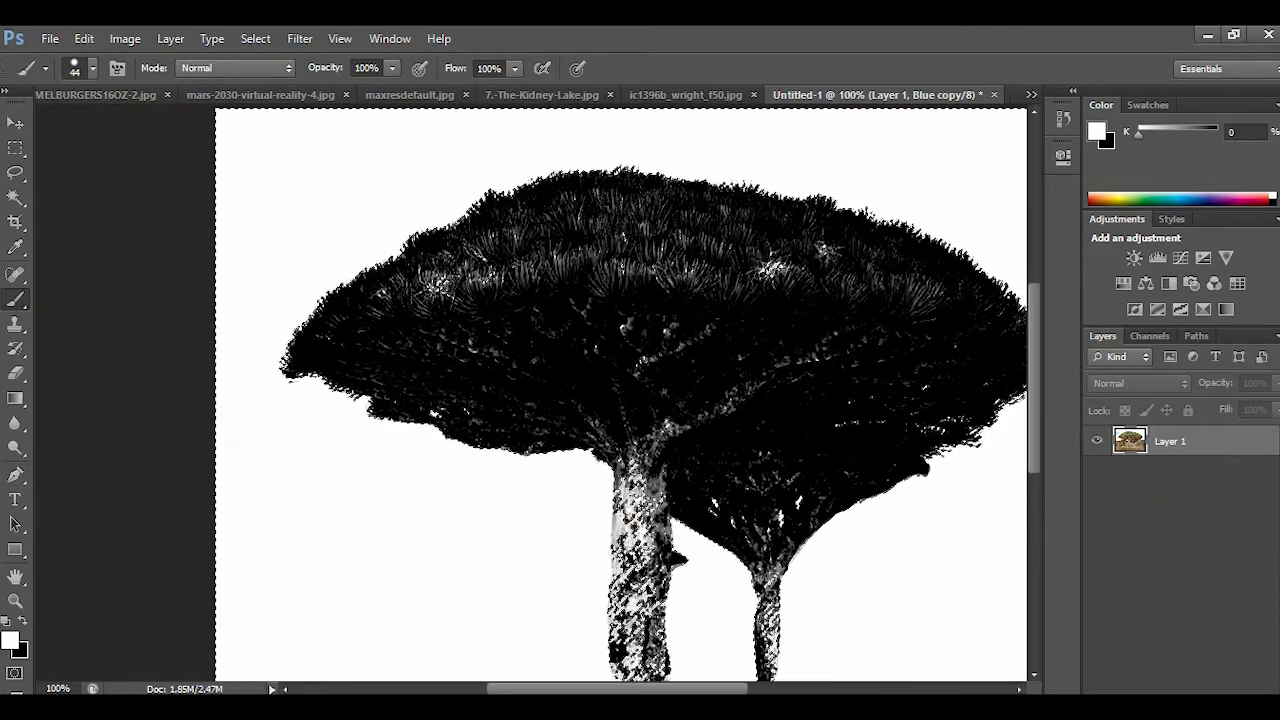
pyautogui.click(1165, 696)
pyautogui.scroll(-2, 925, 449)
pyautogui.scroll(2, 925, 449)
pyautogui.hotkey('ctrl', 'i')
pyautogui.scroll(1, 780, 390)
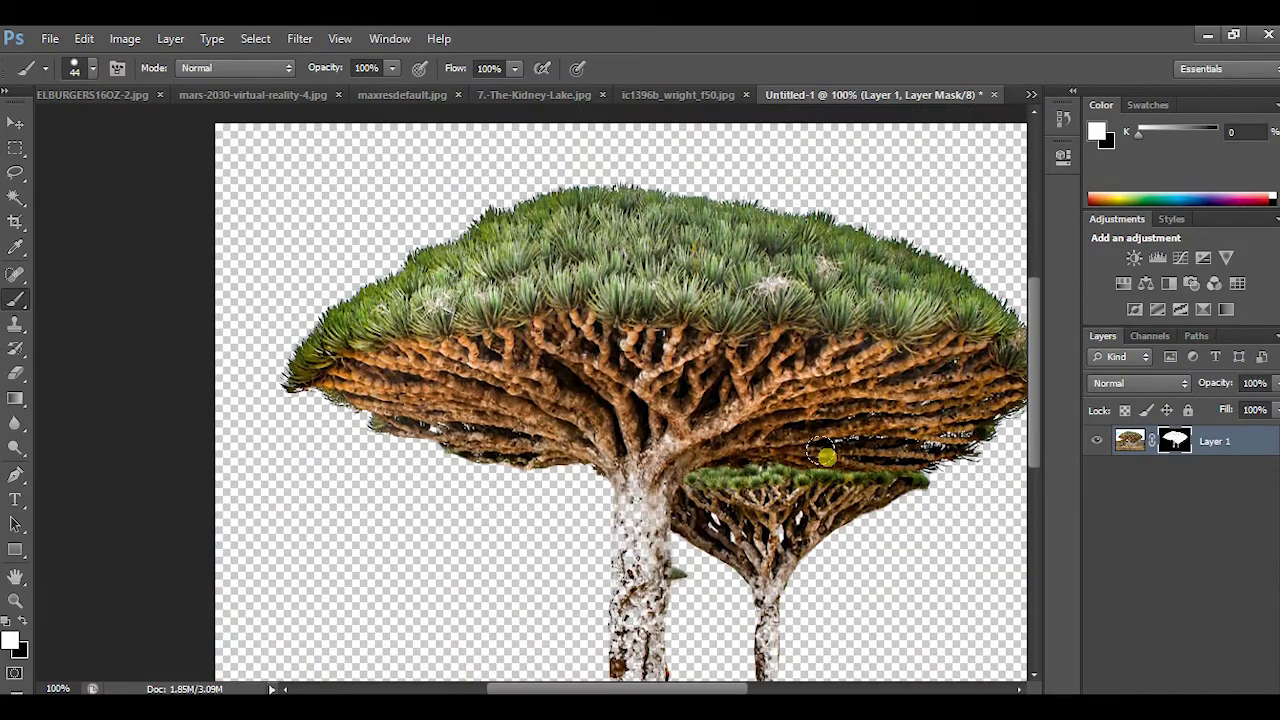
# Mask the full-colour tree layer once more from its loaded selection and invert the mask.
pyautogui.click(255, 38)
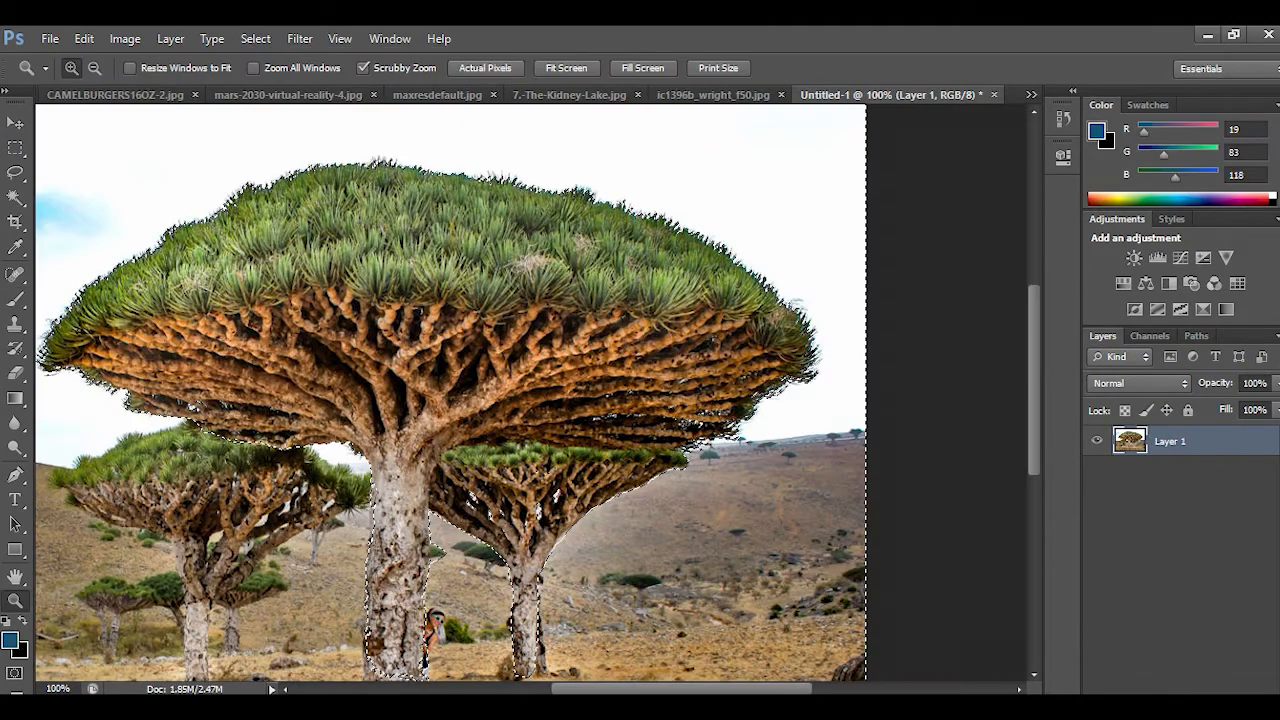
pyautogui.click(1165, 696)
pyautogui.hotkey('ctrl', 'i')
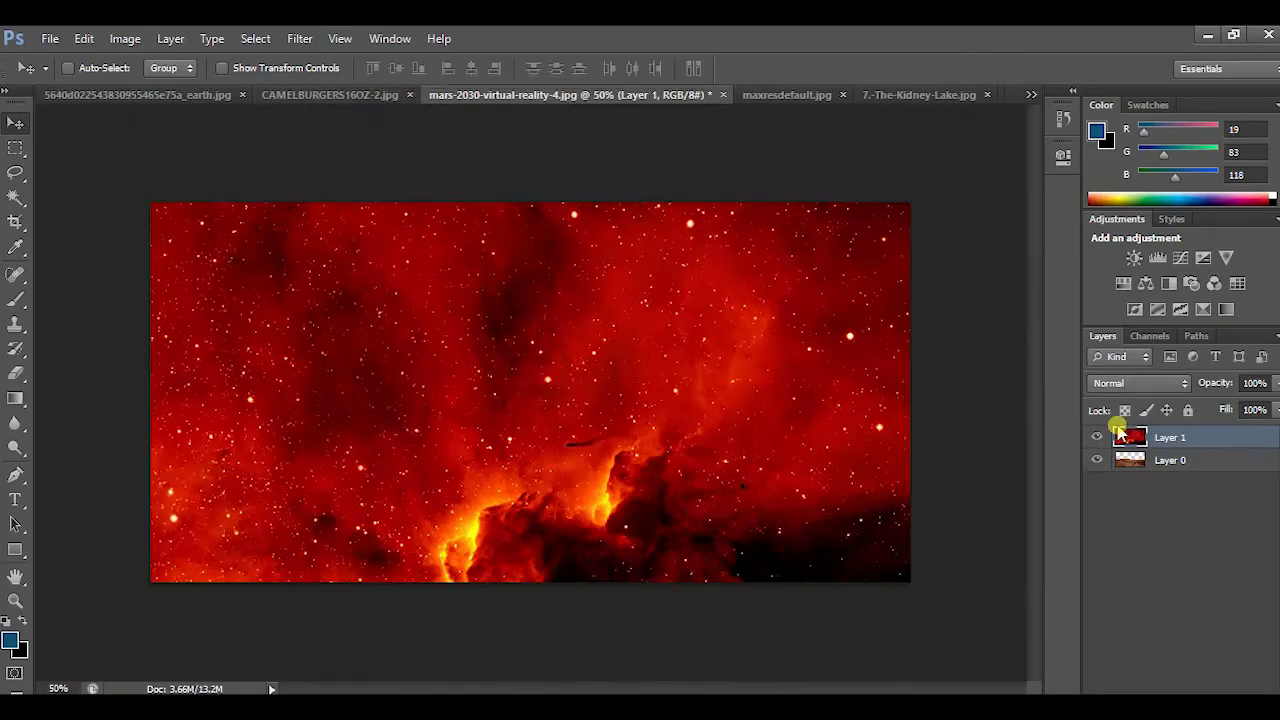
# Move the red nebula layer below the Mars terrain layer and reposition the nebula in the sky.
pyautogui.moveTo(1123, 437); pyautogui.dragTo(1123, 470)
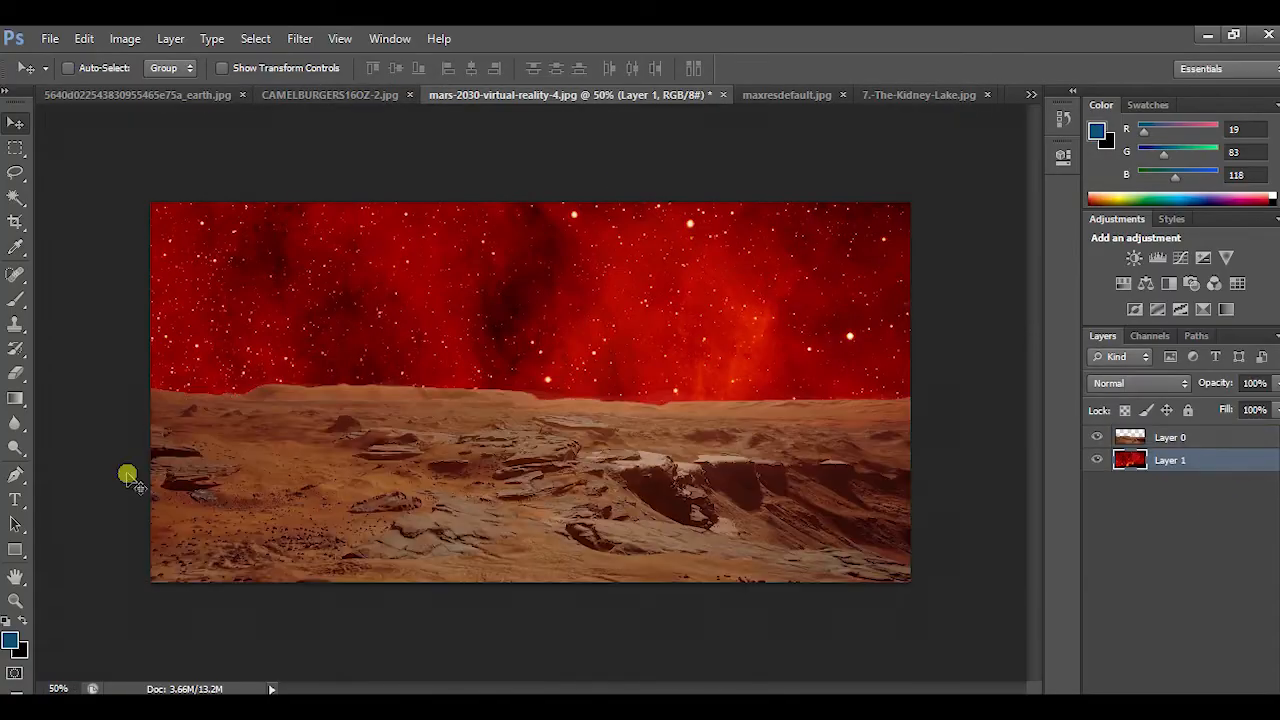
pyautogui.moveTo(640, 240); pyautogui.dragTo(648, 207)
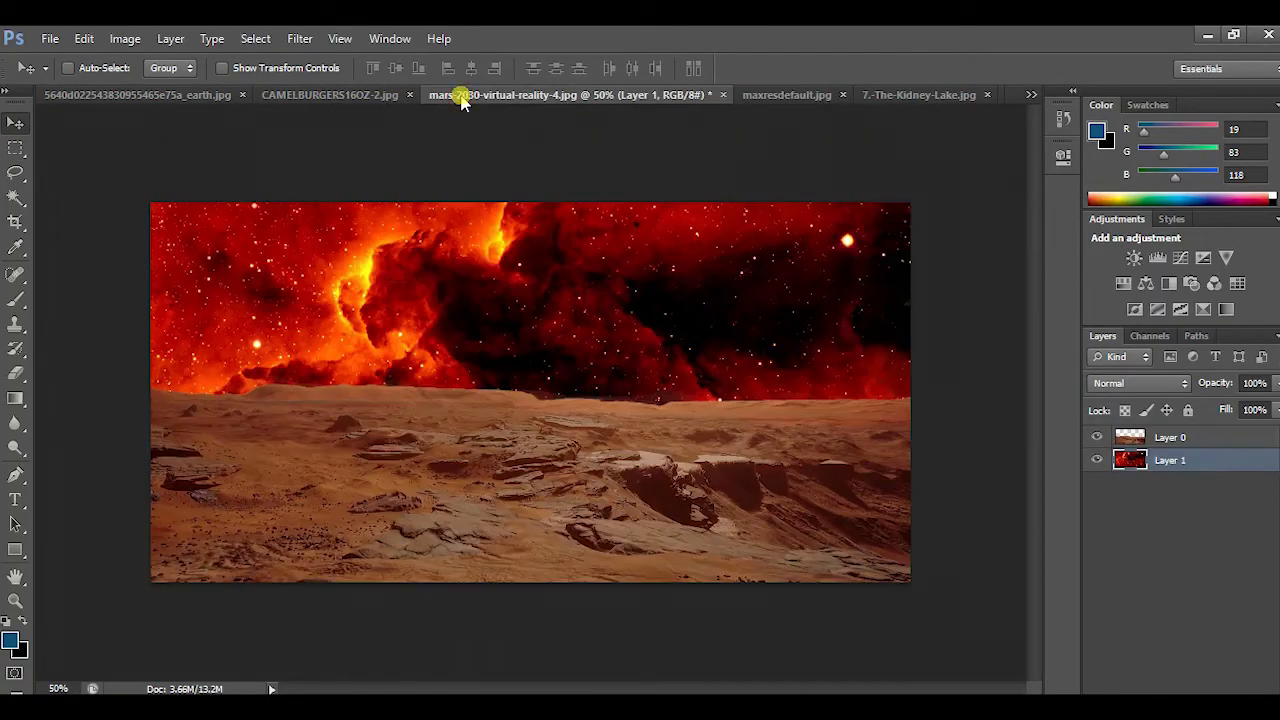
# Paste the sunset sky between the terrain and nebula layers and blend it with Hard Light at 45% opacity.
pyautogui.hotkey('ctrl', 'v')
pyautogui.moveTo(438, 308); pyautogui.dragTo(437, 209)
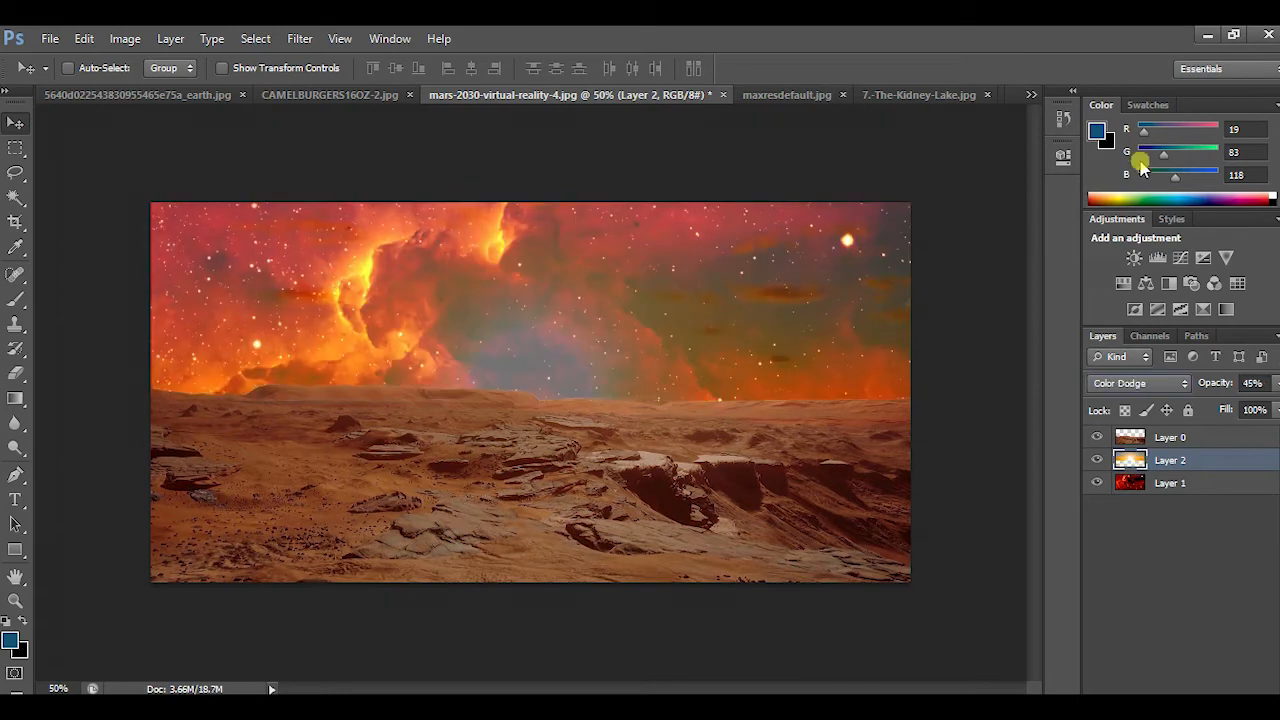
pyautogui.press('Down')
pyautogui.press('Down')
pyautogui.press('Down')
pyautogui.press('Down')
pyautogui.press('Down')
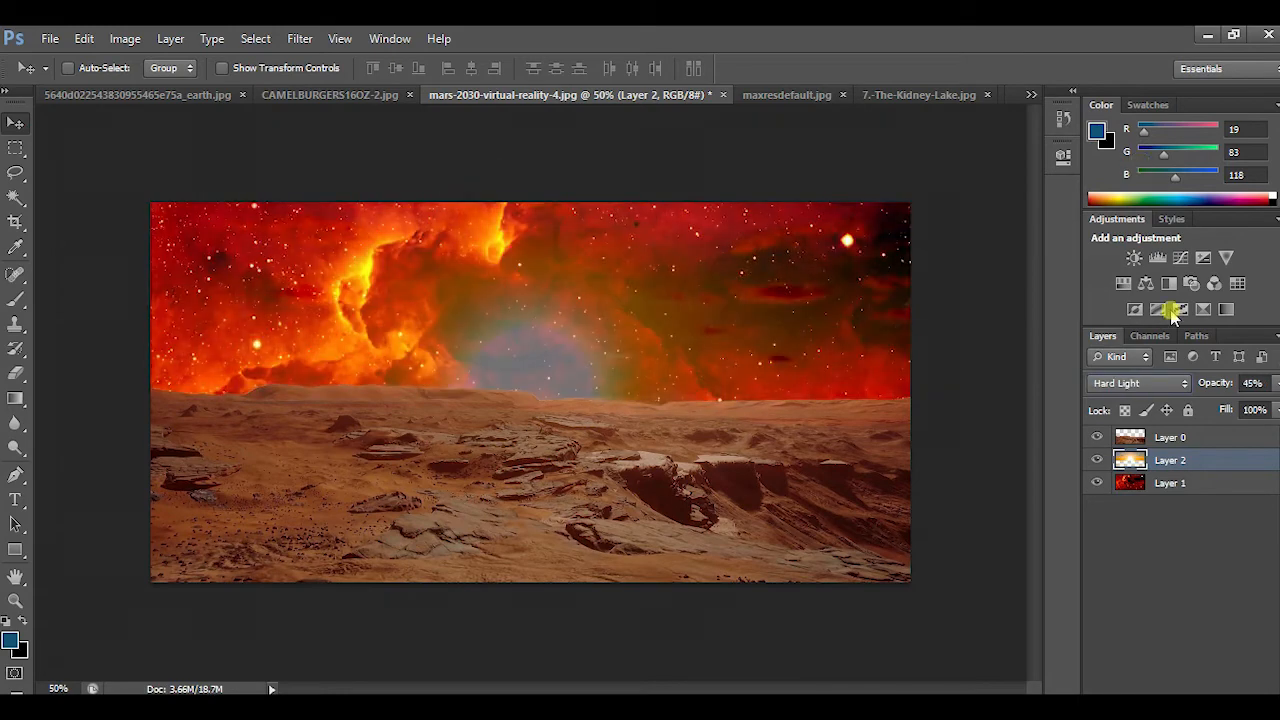
# Raise the sunset layer's opacity to 67% and cycle through the blend modes to settle on Linear Light.
pyautogui.click(1276, 383)
pyautogui.moveTo(1224, 413); pyautogui.dragTo(1250, 400)
pyautogui.click(1153, 383)
pyautogui.click(1150, 326)
pyautogui.press('Down')
pyautogui.press('Down')
pyautogui.press('Down')
pyautogui.press('Down')
pyautogui.press('Down')
pyautogui.press('Down')
pyautogui.press('Down')
pyautogui.press('Down')
pyautogui.press('Down')
pyautogui.press('Down')
pyautogui.press('Up')
pyautogui.press('Up')
pyautogui.press('Up')
pyautogui.press('Up')
pyautogui.press('Up')
pyautogui.press('Up')
pyautogui.press('Up')
pyautogui.press('Up')
pyautogui.press('Up')
pyautogui.press('Up')
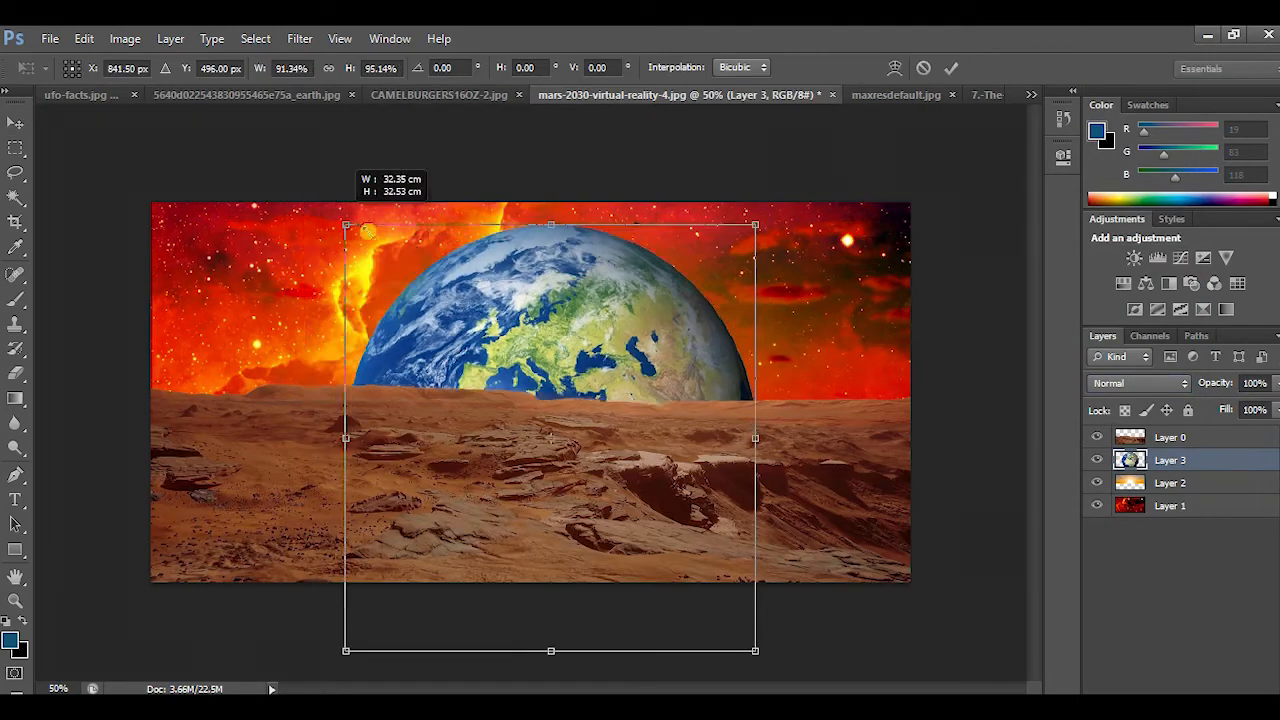
# Scale the Earth down and place it in the sky to the left of the sun.
pyautogui.moveTo(368, 232); pyautogui.dragTo(515, 440)
pyautogui.moveTo(630, 545); pyautogui.dragTo(340, 305)
pyautogui.moveTo(250, 212); pyautogui.dragTo(280, 220)
pyautogui.press('Return')
# Shift the Mars terrain layer slightly down and reposition the sunset layer behind it.
pyautogui.click(1170, 438)
pyautogui.moveTo(272, 463); pyautogui.dragTo(272, 489)
pyautogui.click(1197, 486)
pyautogui.moveTo(727, 296); pyautogui.dragTo(705, 316)
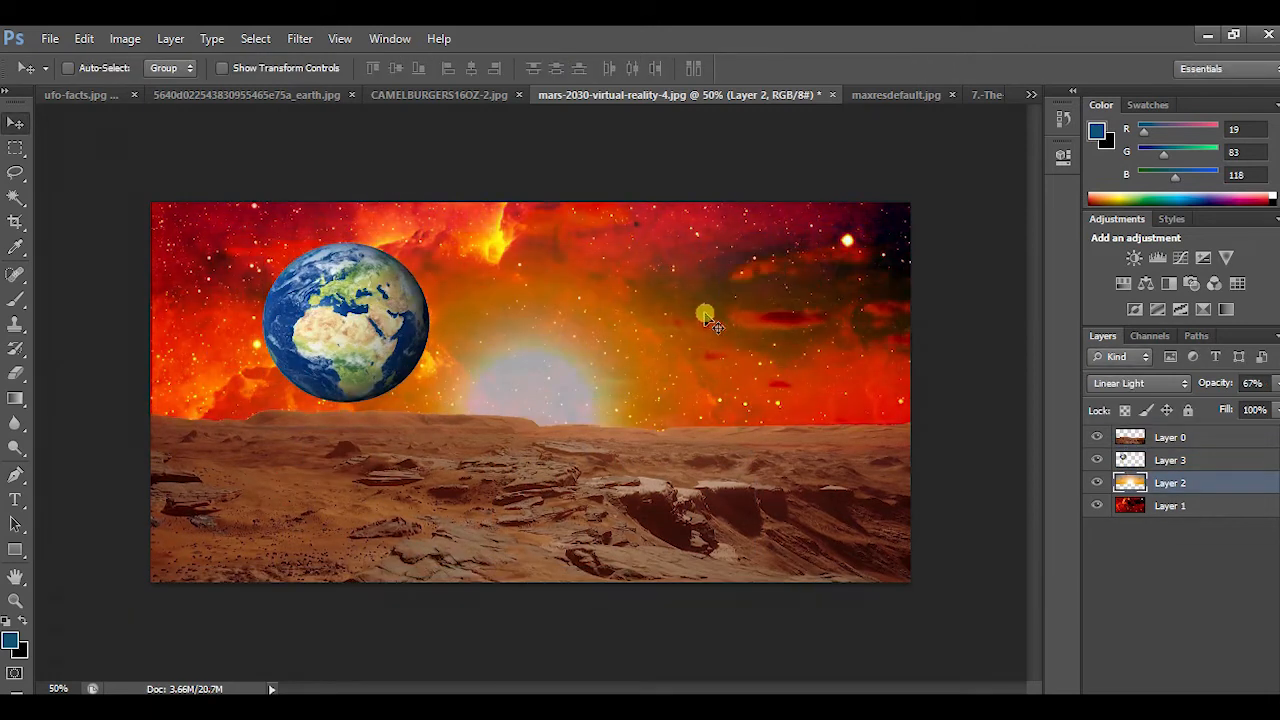
# Try a Free Transform on the Earth layer and undo it.
pyautogui.click(1170, 461)
pyautogui.hotkey('ctrl', 't')
pyautogui.moveTo(464, 317); pyautogui.dragTo(466, 297)
pyautogui.press('Return')
pyautogui.hotkey('ctrl', 'alt', 'z')
# Use Free Transform on the Earth layer and place the Earth closer to the image's left edge.
pyautogui.click(84, 39)
pyautogui.click(289, 376)
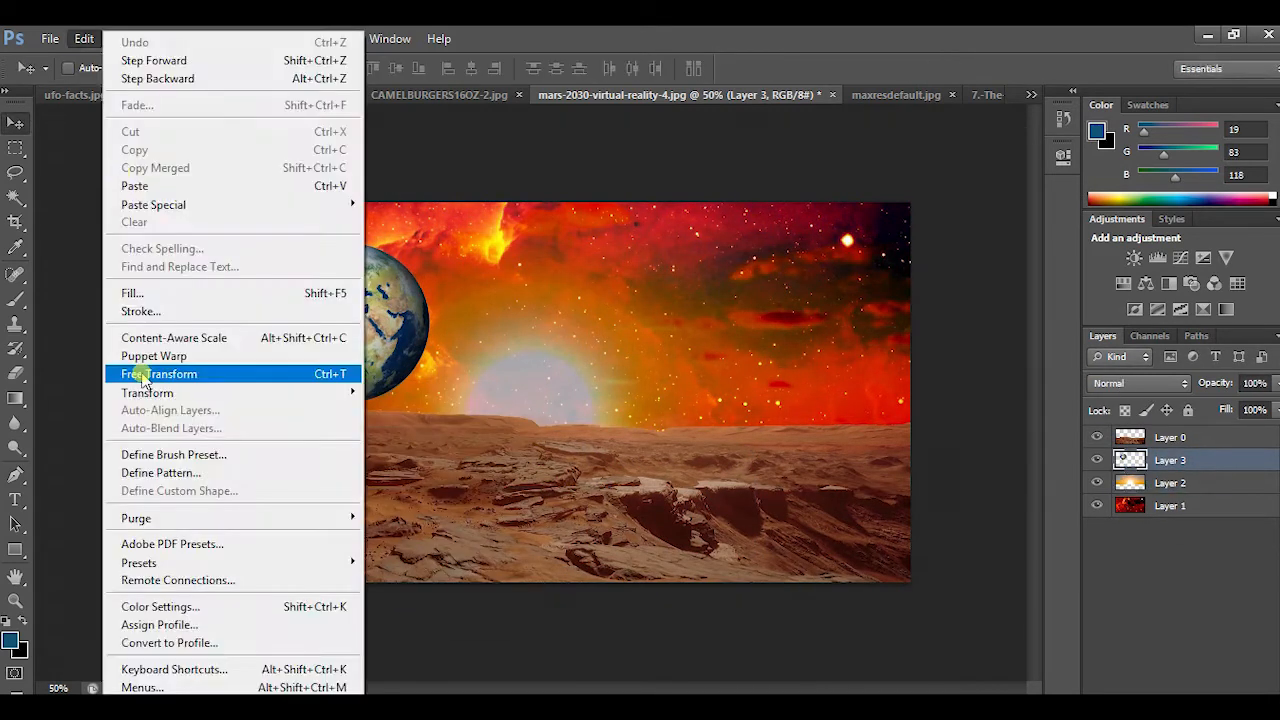
pyautogui.click(159, 374)
pyautogui.press('Return')
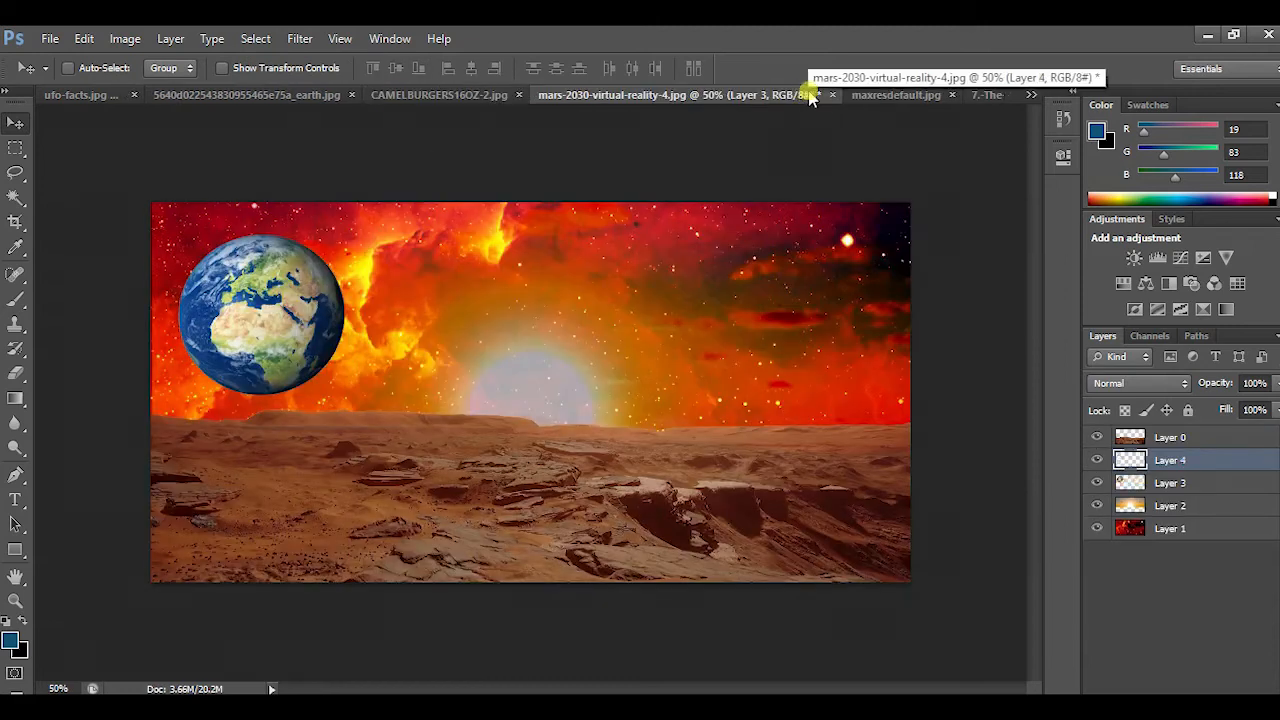
# Bring the camel layer above the Mars terrain layer, shift the camel down onto the ground and flip it horizontally.
pyautogui.moveTo(1184, 461); pyautogui.dragTo(1184, 436)
pyautogui.moveTo(537, 366); pyautogui.dragTo(479, 418)
pyautogui.click(84, 39)
pyautogui.click(432, 598)
# Scale the camel to about 87% width and 85% height and stand it on the terrain between the Earth and the sun.
pyautogui.hotkey('ctrl', 't')
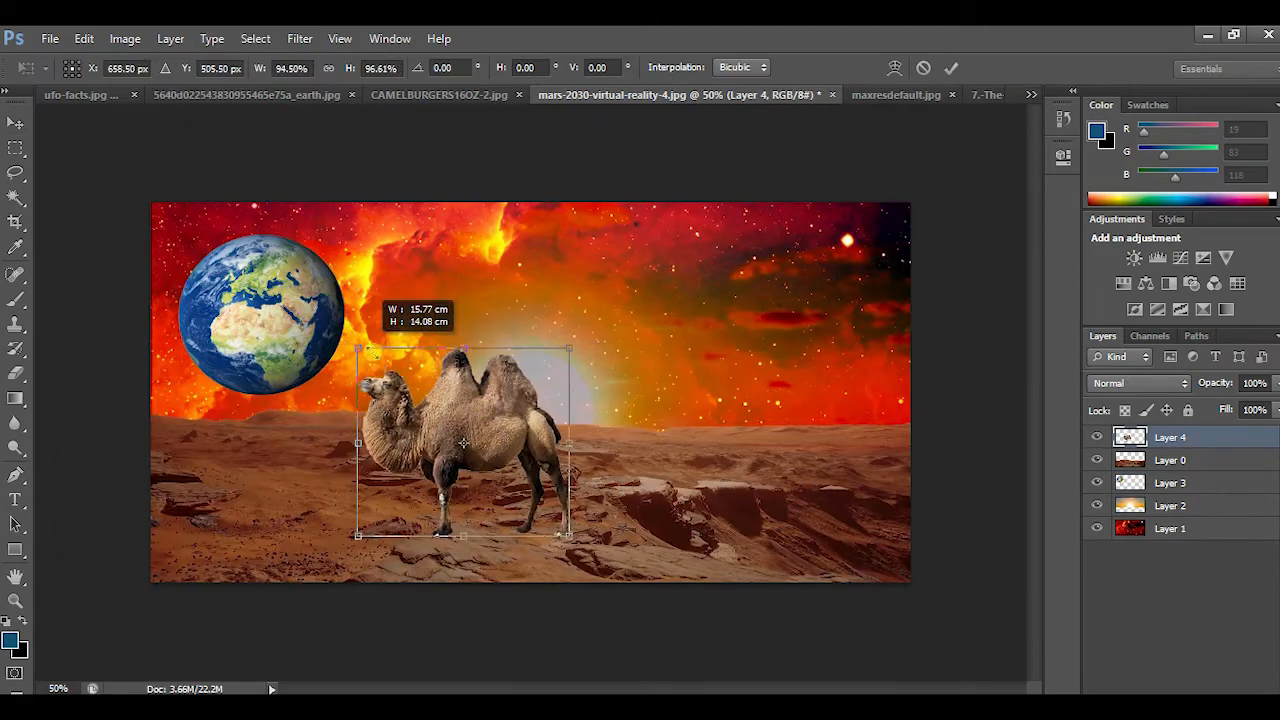
pyautogui.moveTo(368, 352); pyautogui.dragTo(380, 372)
pyautogui.moveTo(428, 426); pyautogui.dragTo(371, 433)
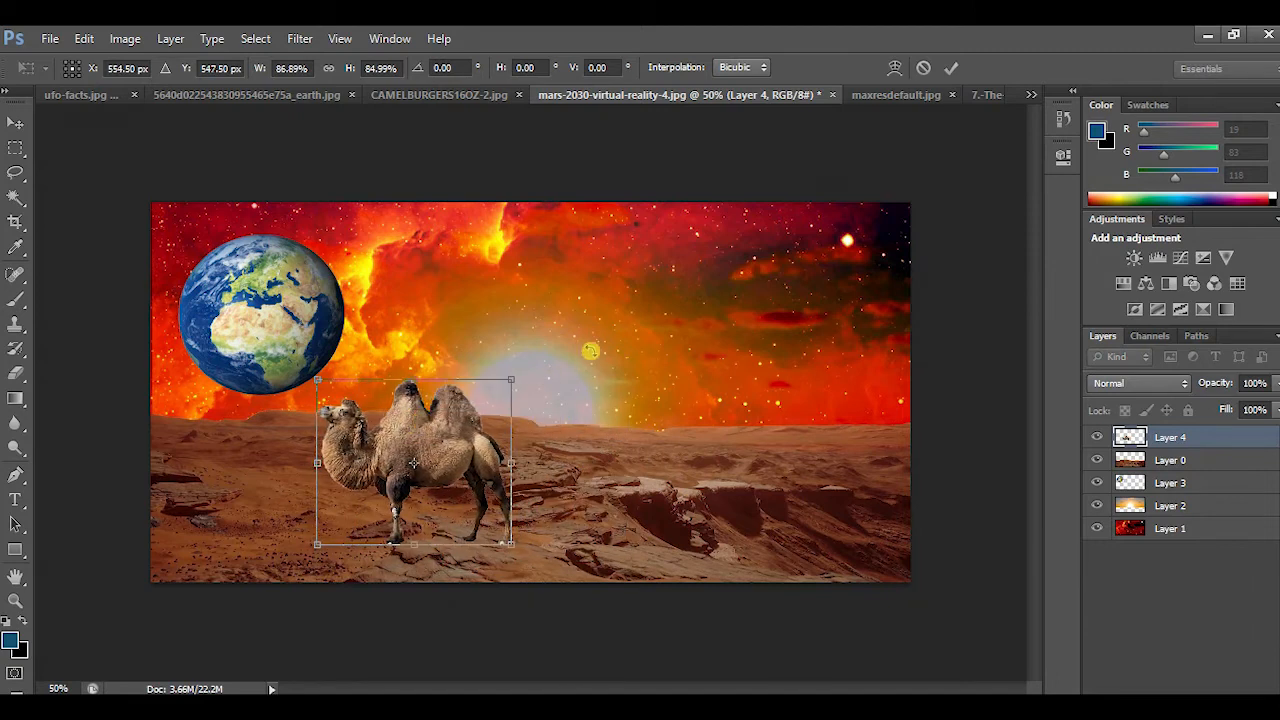
pyautogui.press('Return')
# Duplicate the camel layer as Layer 4 copy within the same document.
pyautogui.rightClick(1189, 437)
pyautogui.click(1100, 139)
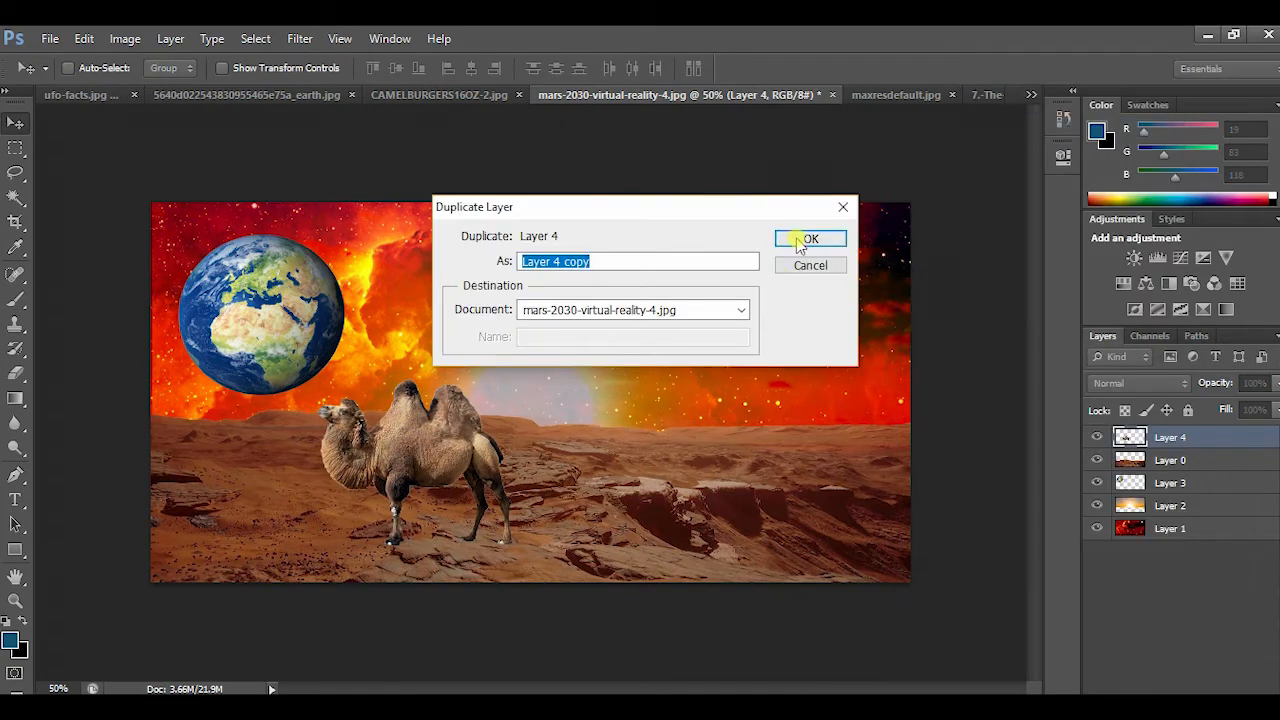
pyautogui.click(808, 239)
# Flip the camel copy vertically and move it directly beneath the original camel's feet.
pyautogui.click(118, 38)
pyautogui.moveTo(172, 396)
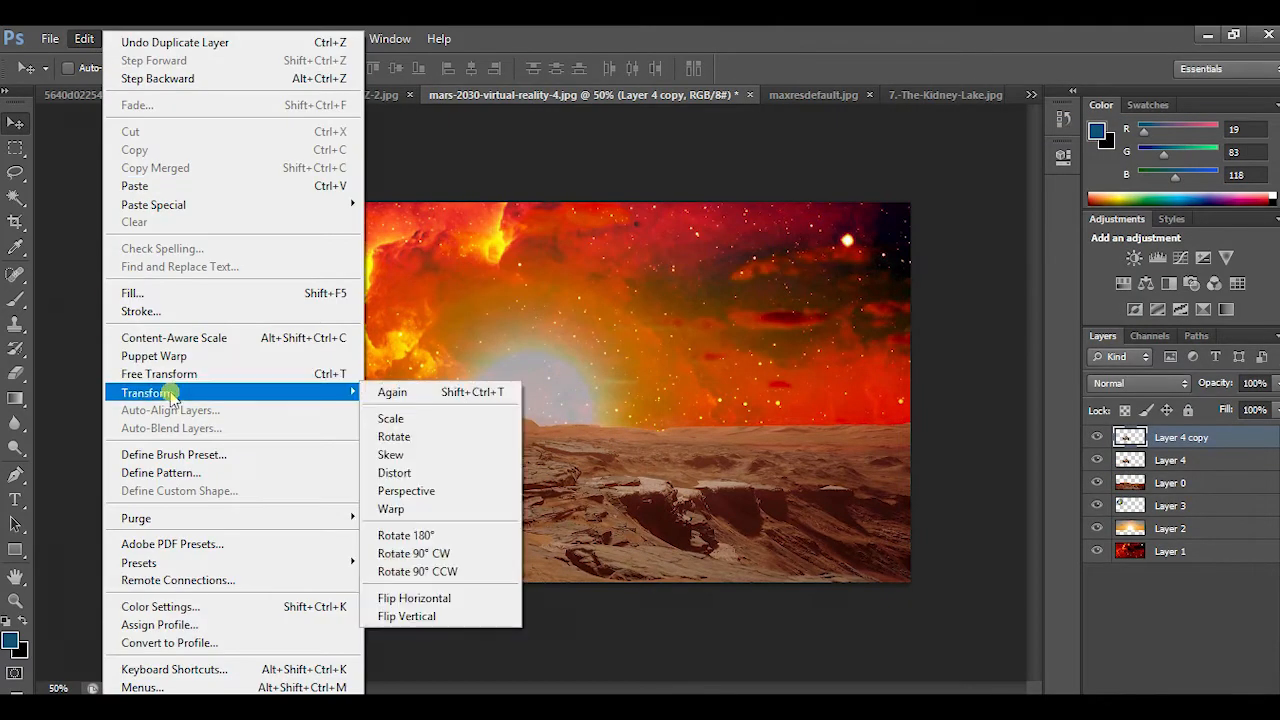
pyautogui.click(420, 616)
pyautogui.moveTo(440, 450); pyautogui.dragTo(425, 622)
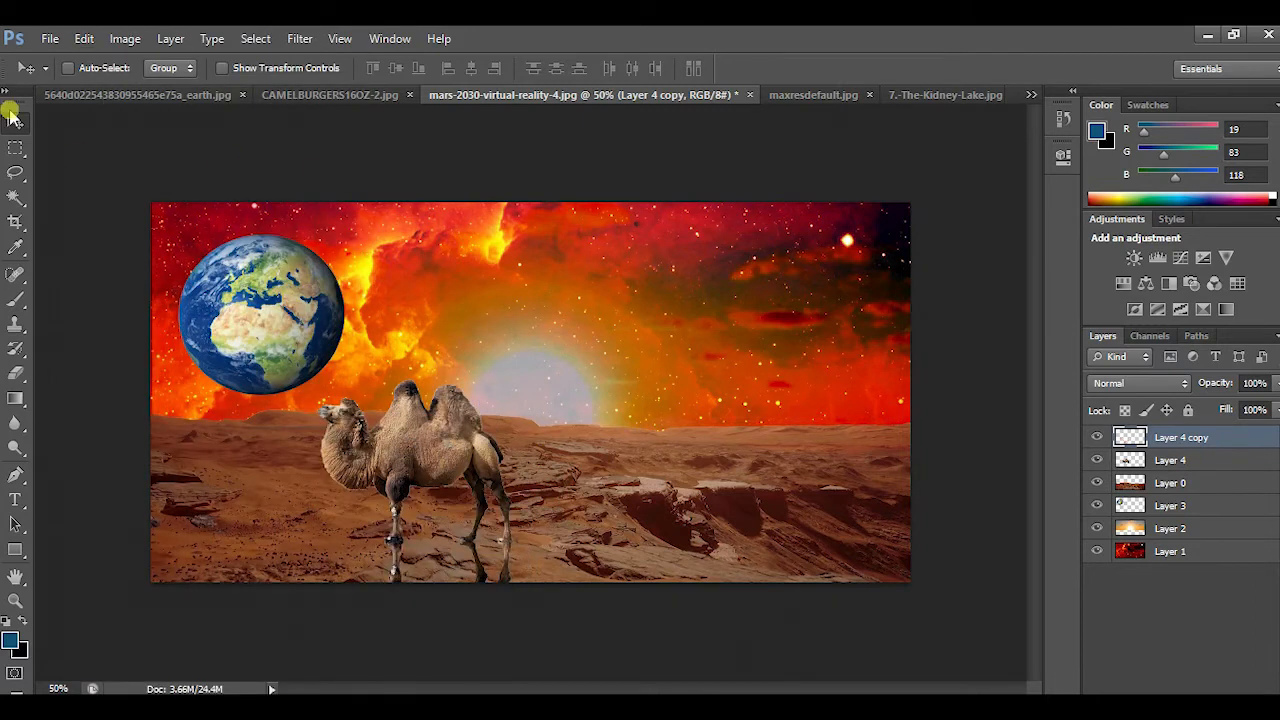
# Warp the flipped camel copy sideways so that it lies on the ground like a cast shadow.
pyautogui.click(84, 38)
pyautogui.moveTo(189, 394)
pyautogui.click(400, 512)
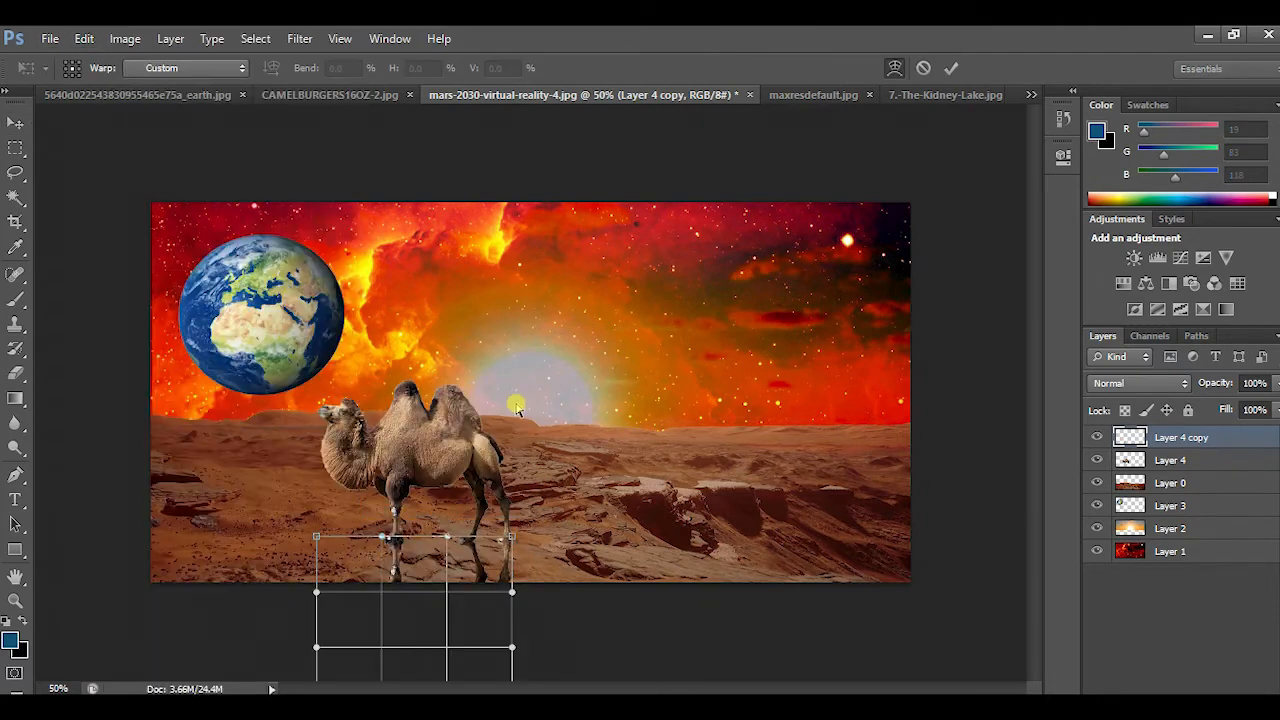
pyautogui.moveTo(314, 601); pyautogui.dragTo(51, 545)
pyautogui.moveTo(436, 597); pyautogui.dragTo(482, 604)
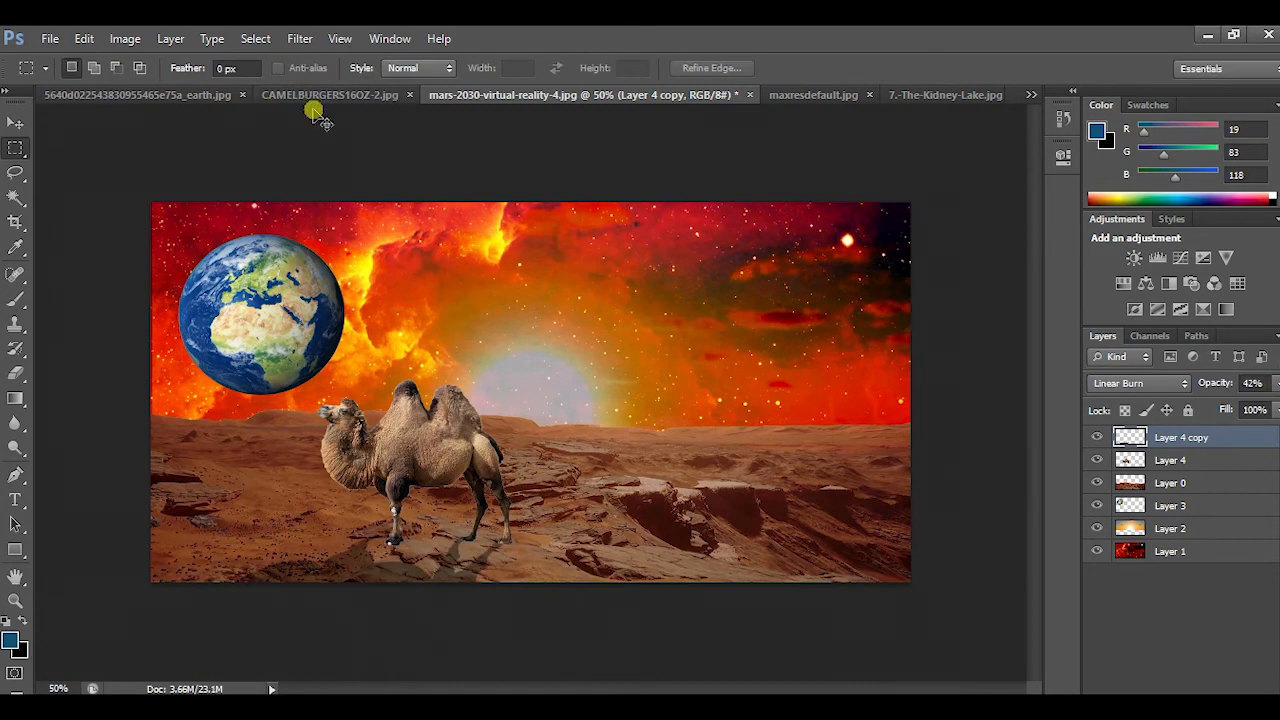
# Paste the tree cut-out into the Mars composite and move it over the terrain to the right of the camel.
pyautogui.hotkey('ctrl', 'v')
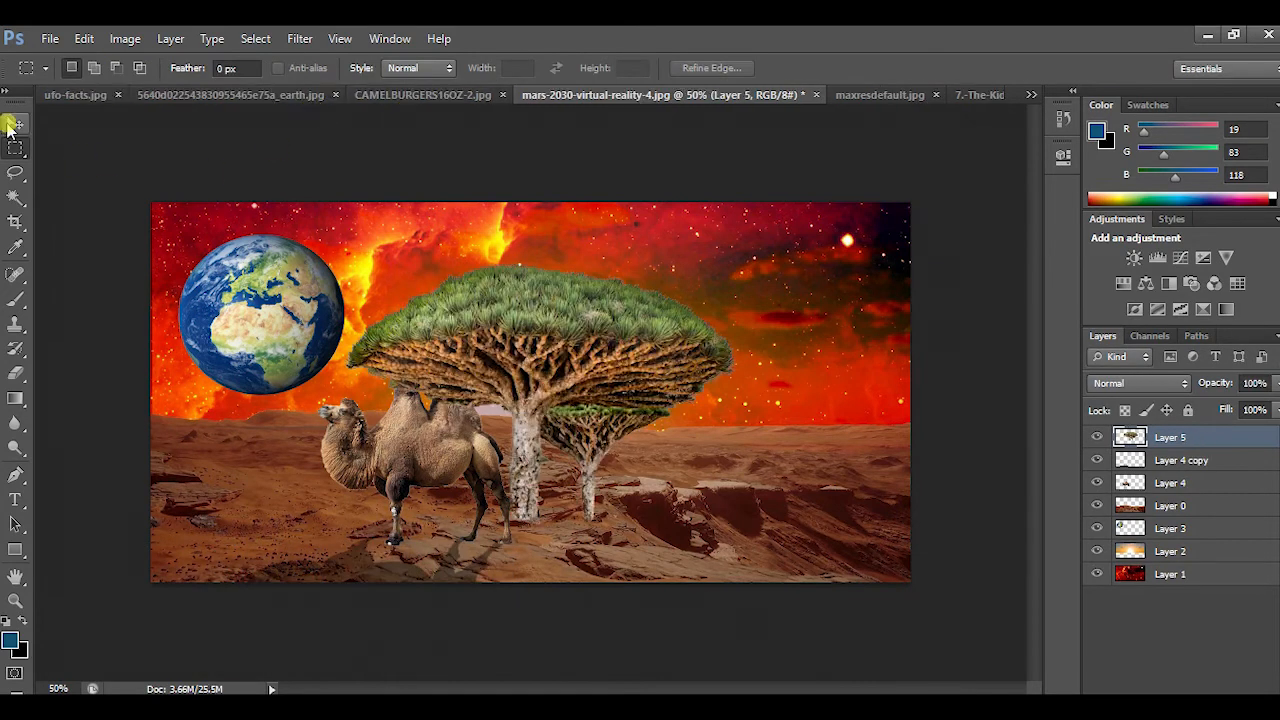
pyautogui.click(12, 125)
pyautogui.moveTo(497, 309); pyautogui.dragTo(692, 372)
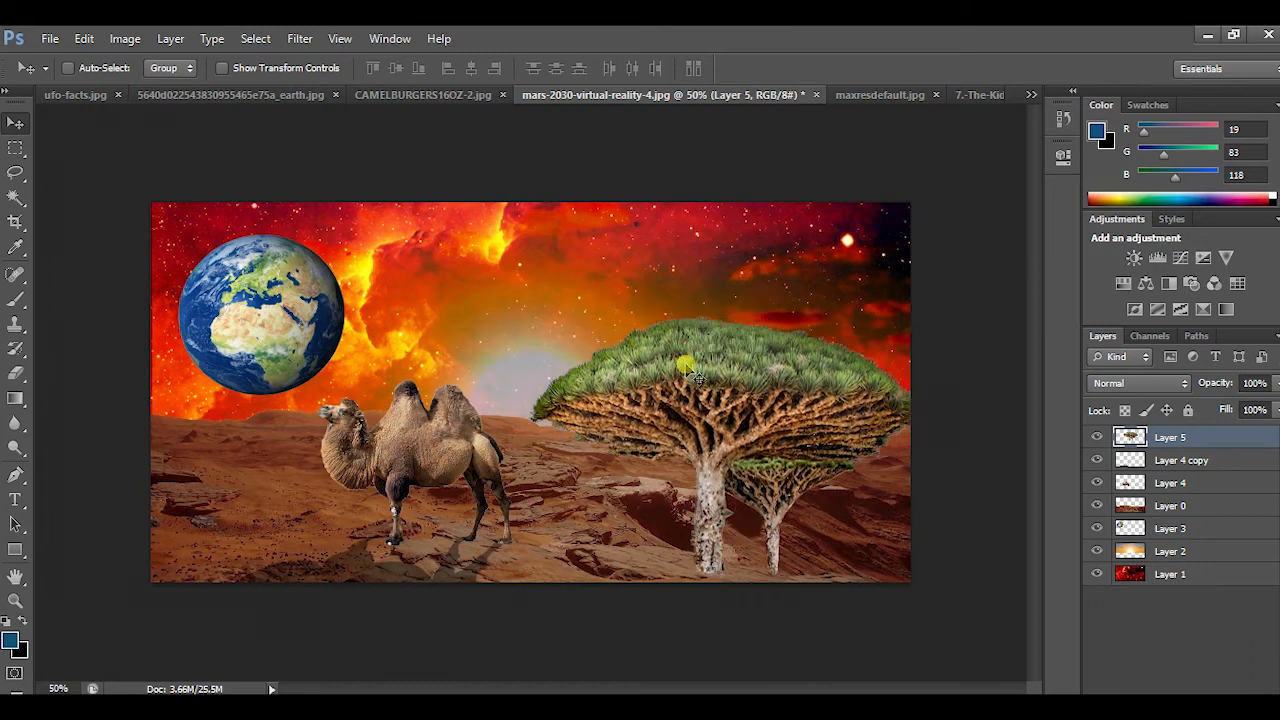
# Scale the trees to about 83% width and 86% height, tilt them slightly and raise them on the terrain behind the rocks.
pyautogui.hotkey('ctrl', 't')
pyautogui.moveTo(509, 315); pyautogui.dragTo(584, 354)
pyautogui.moveTo(715, 414); pyautogui.dragTo(706, 348)
pyautogui.moveTo(743, 523); pyautogui.dragTo(963, 477)
pyautogui.moveTo(843, 427); pyautogui.dragTo(826, 334)
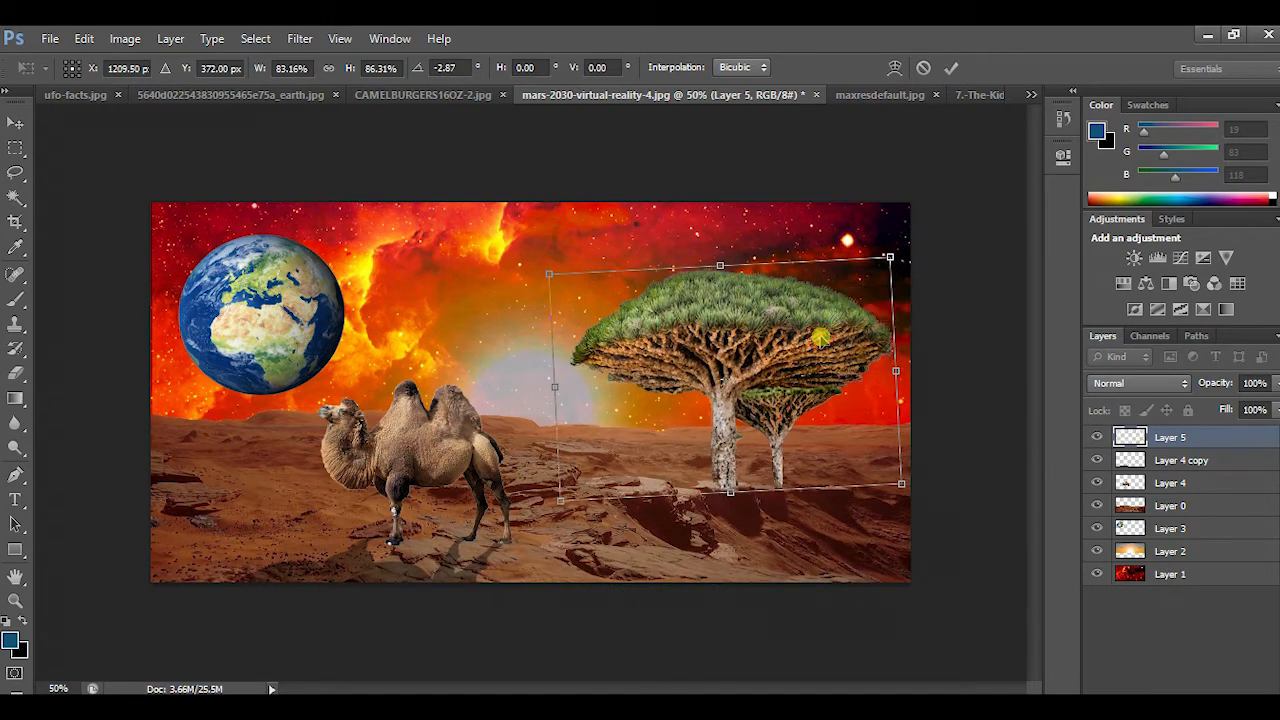
pyautogui.moveTo(905, 305); pyautogui.dragTo(928, 367)
pyautogui.press('Return')
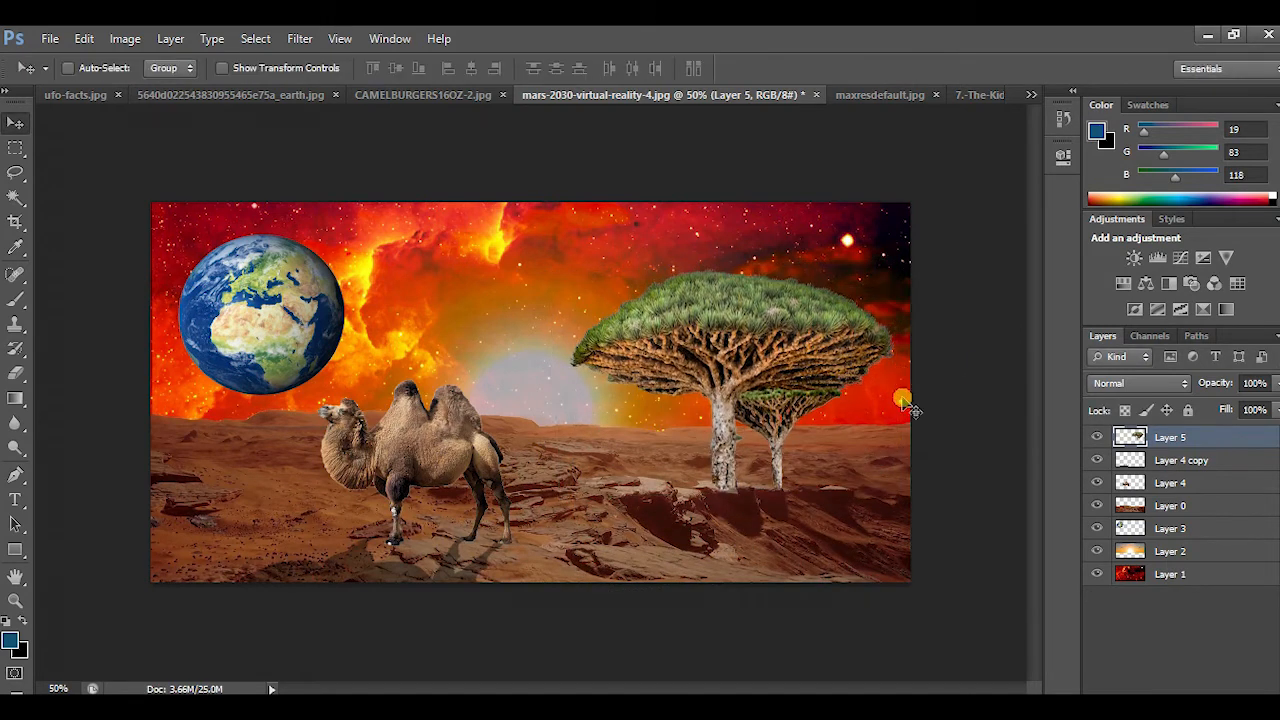
# Try several blend modes in the tree layer's blending options and apply Luminosity.
pyautogui.click(1229, 440)
pyautogui.rightClick(1229, 440)
pyautogui.moveTo(1028, 191); pyautogui.dragTo(1203, 213)
pyautogui.click(1202, 278)
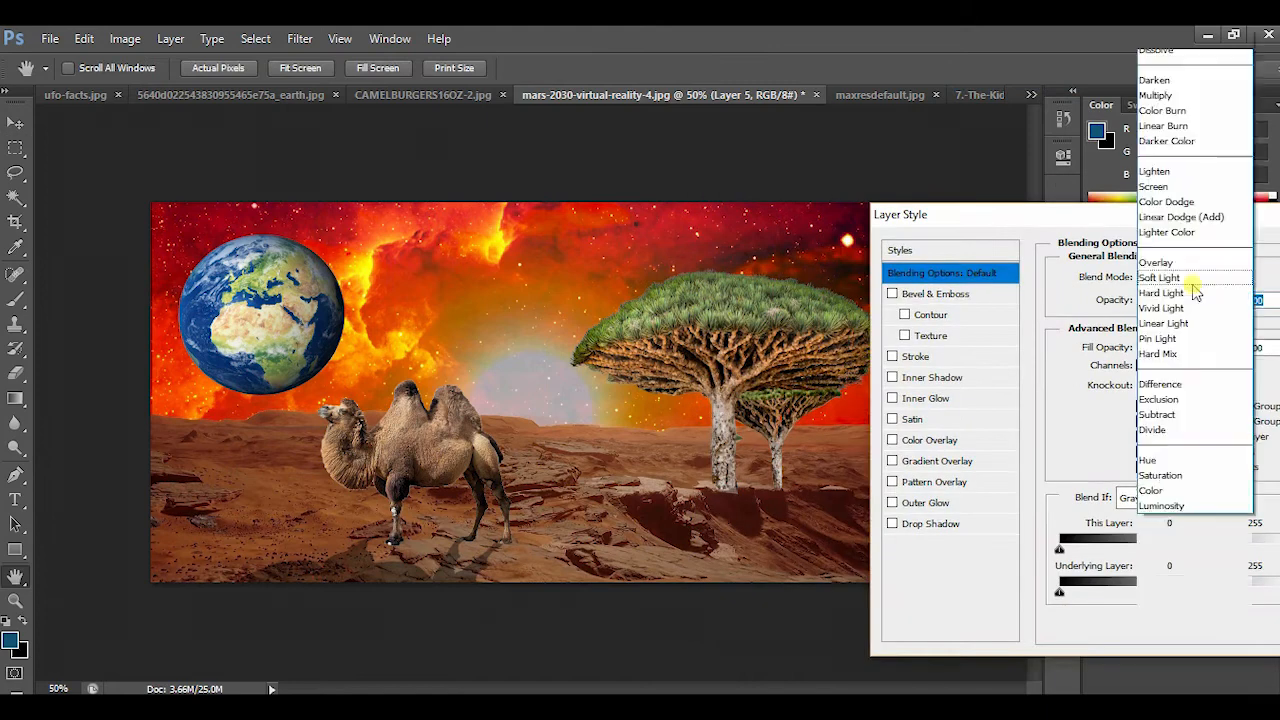
pyautogui.click(1194, 278)
pyautogui.scroll(-5, 1190, 279)
pyautogui.scroll(-8, 1185, 280)
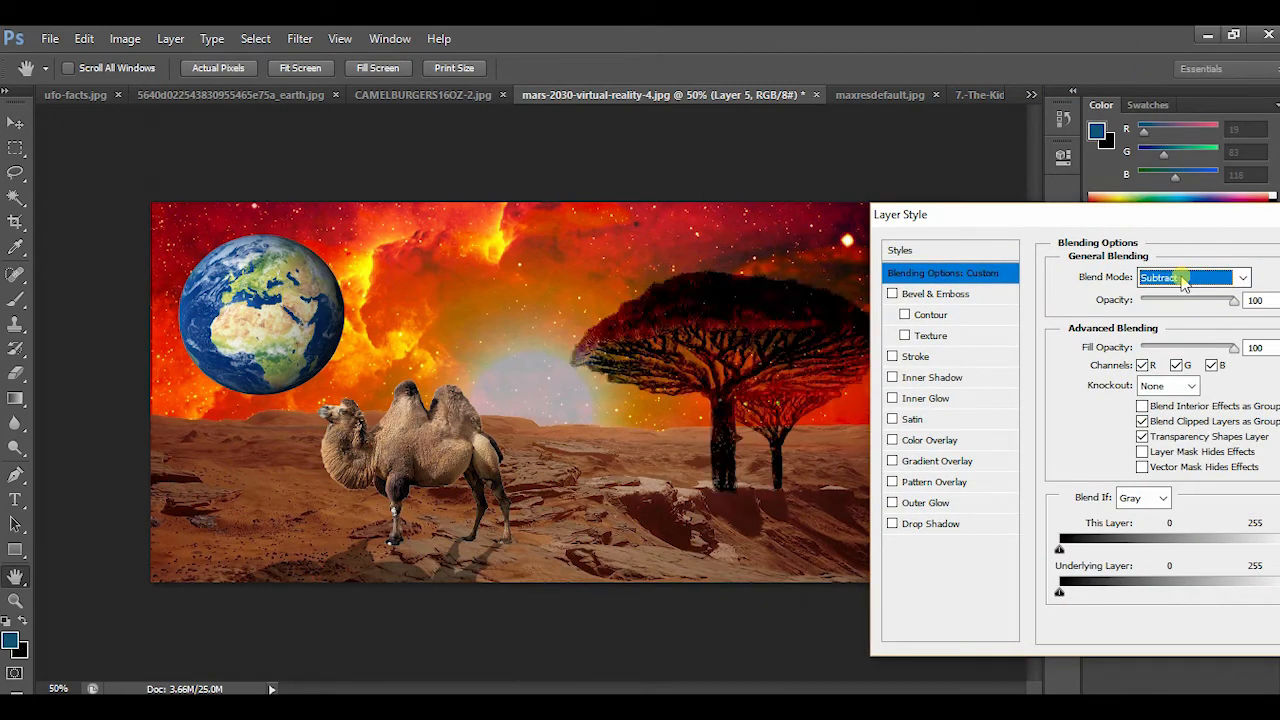
pyautogui.moveTo(1194, 218); pyautogui.dragTo(808, 222)
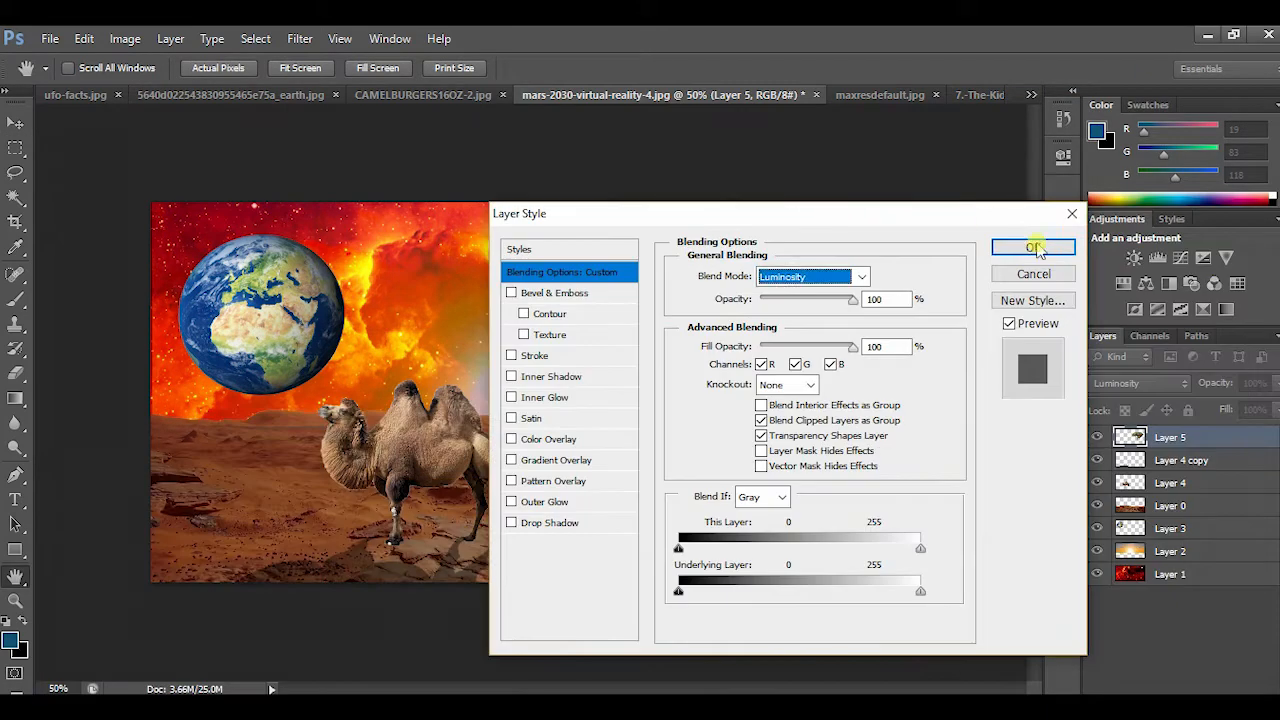
pyautogui.click(1030, 252)
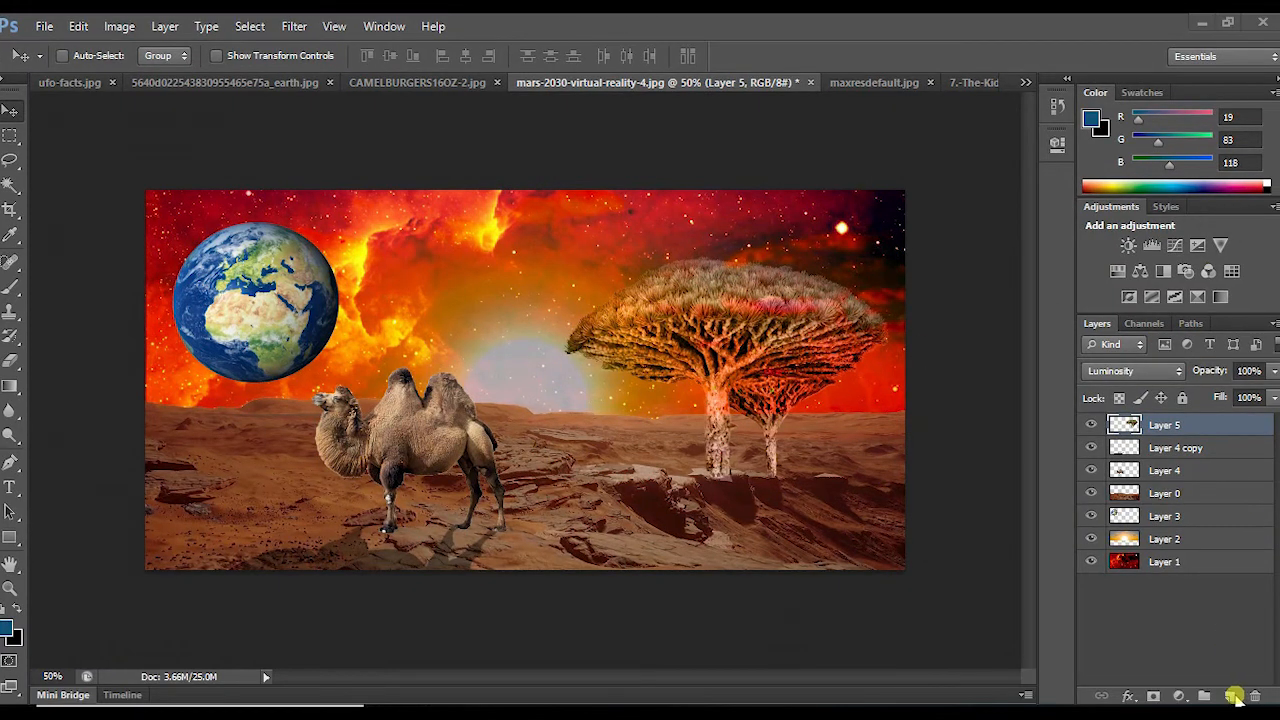
# Add an empty layer at the top of the stack and duplicate the Earth layer as Layer 3 copy.
pyautogui.click(1228, 696)
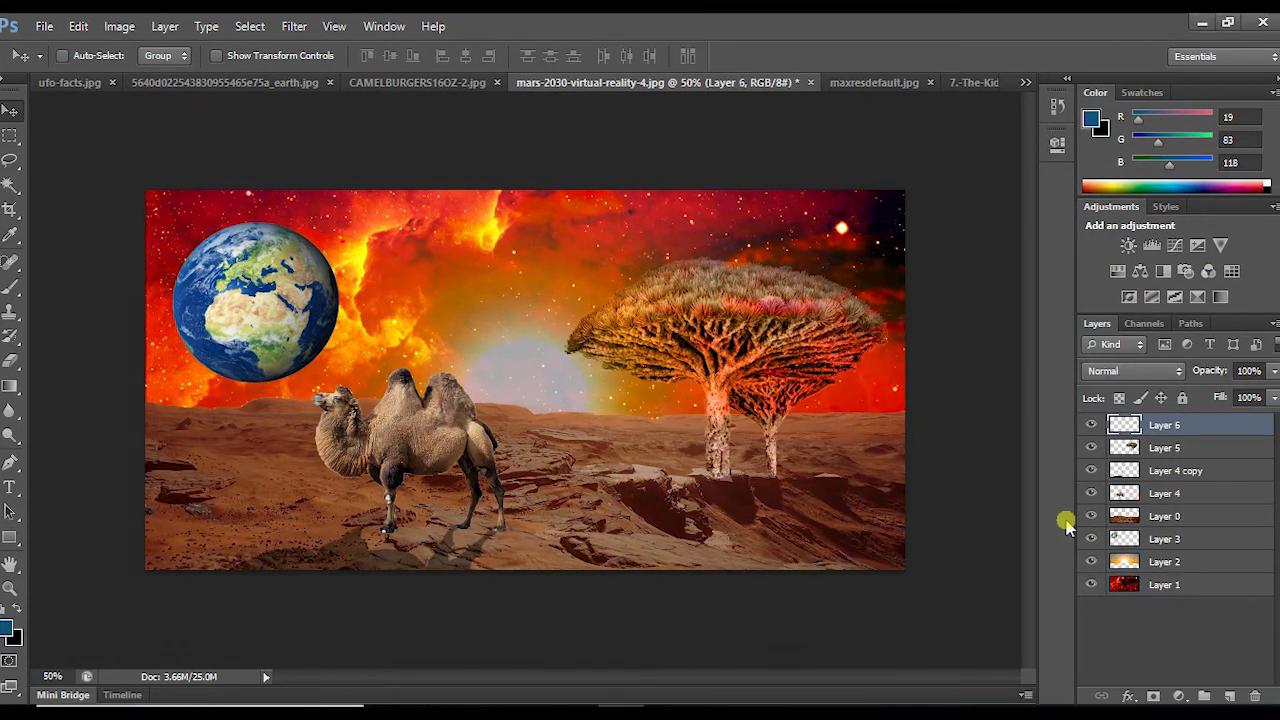
pyautogui.rightClick(1176, 540)
pyautogui.click(1040, 116)
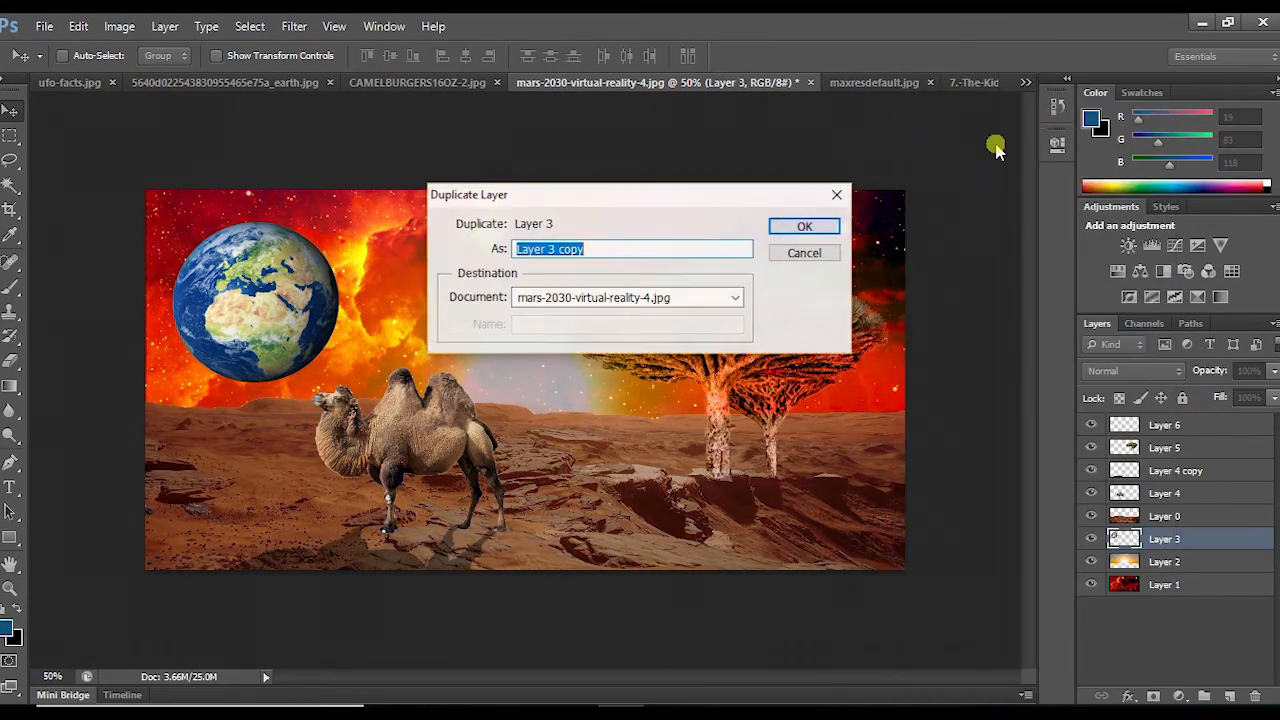
pyautogui.click(806, 223)
# Delete the empty Layer 6 from the top of the layer stack.
pyautogui.rightClick(1200, 423)
pyautogui.click(984, 136)
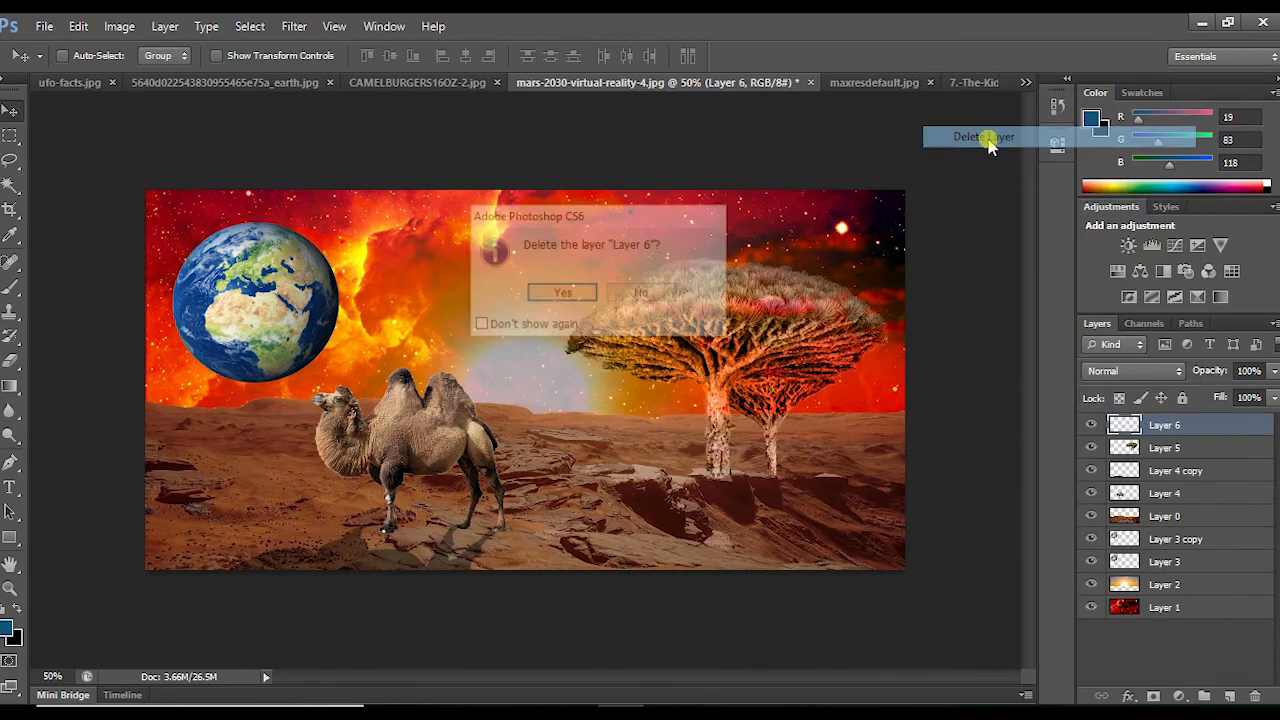
pyautogui.click(567, 292)
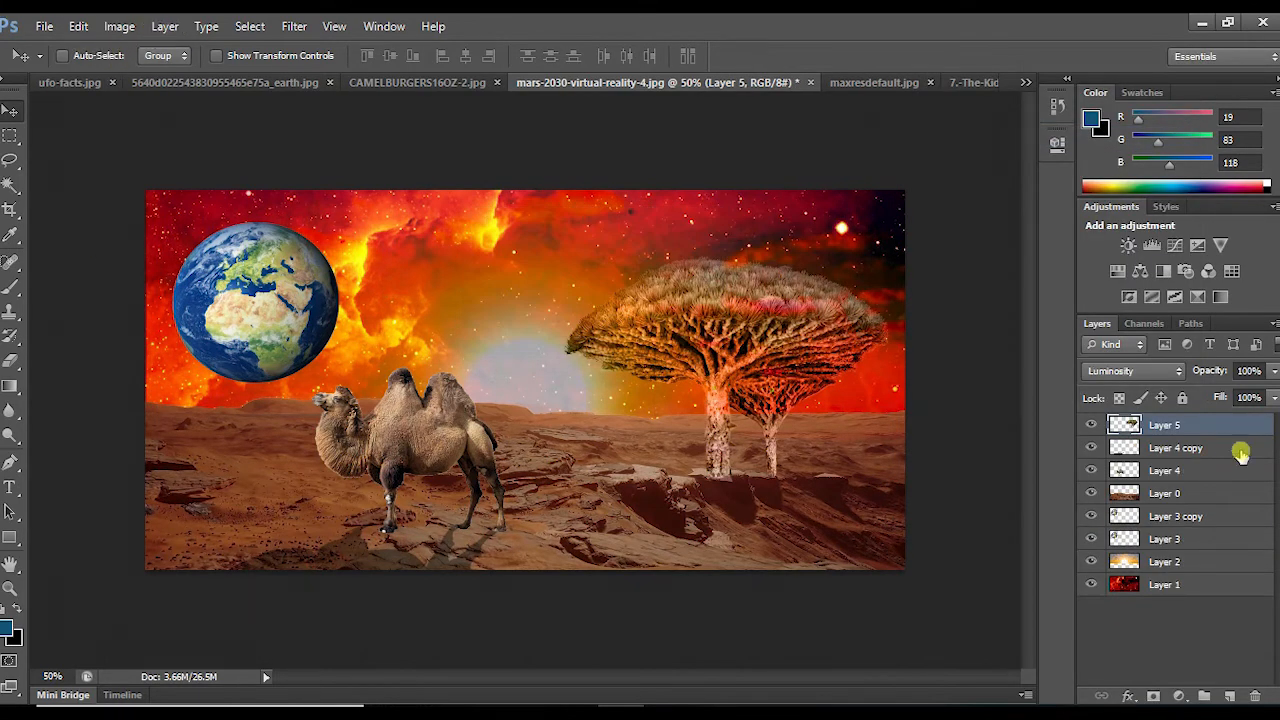
# Add an Outer Glow to the duplicated Earth layer with Normal blend mode, 100% opacity and a white glow colour.
pyautogui.click(1190, 516)
pyautogui.click(165, 26)
pyautogui.moveTo(330, 130)
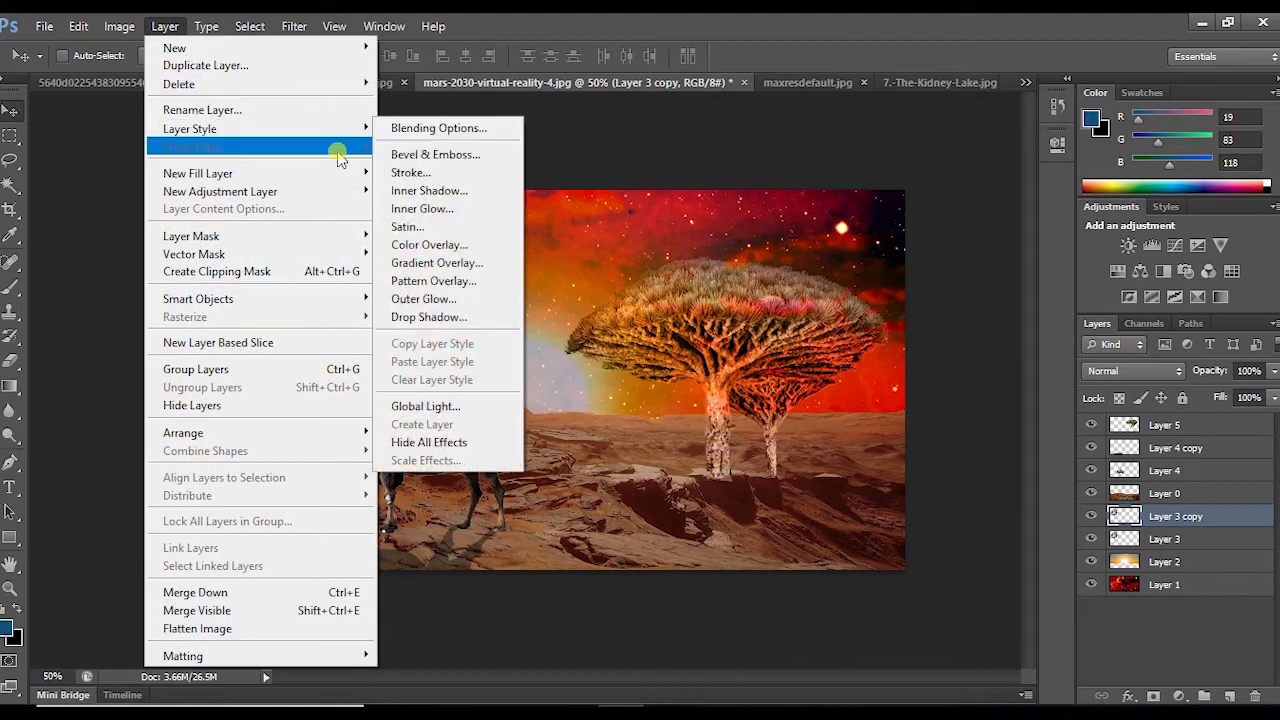
pyautogui.click(424, 298)
pyautogui.click(800, 263)
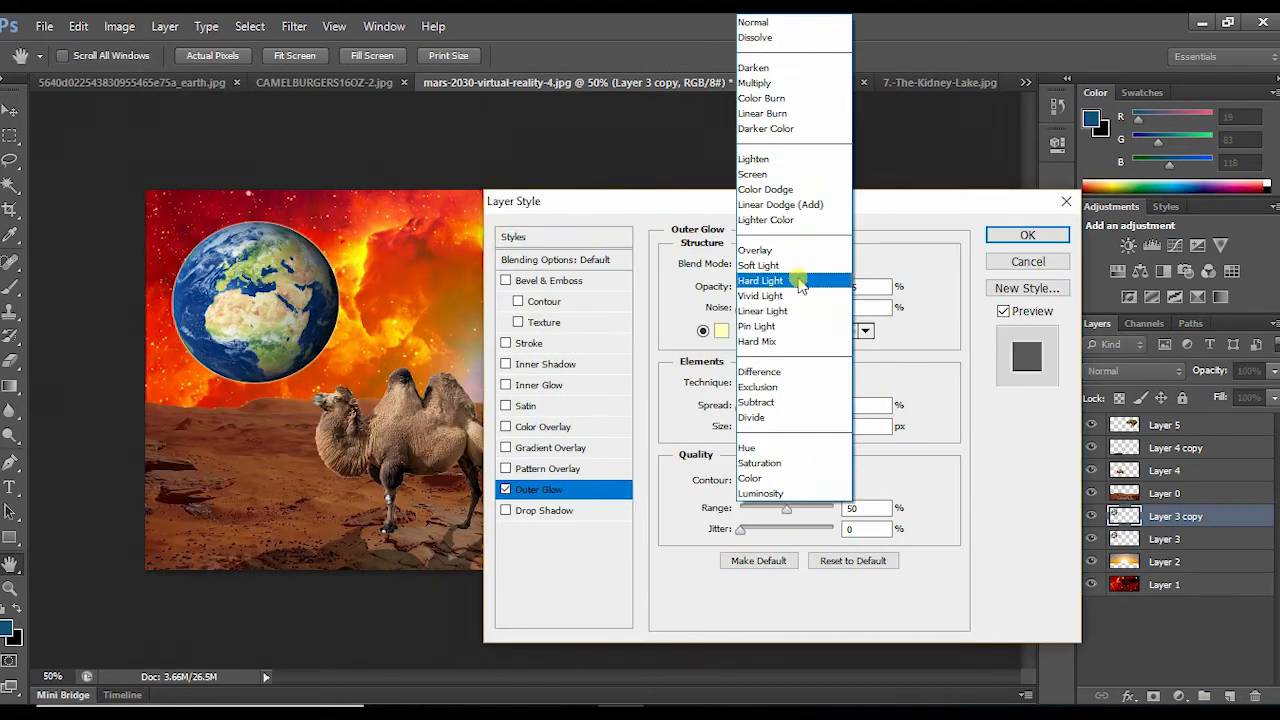
pyautogui.click(757, 24)
pyautogui.click(726, 331)
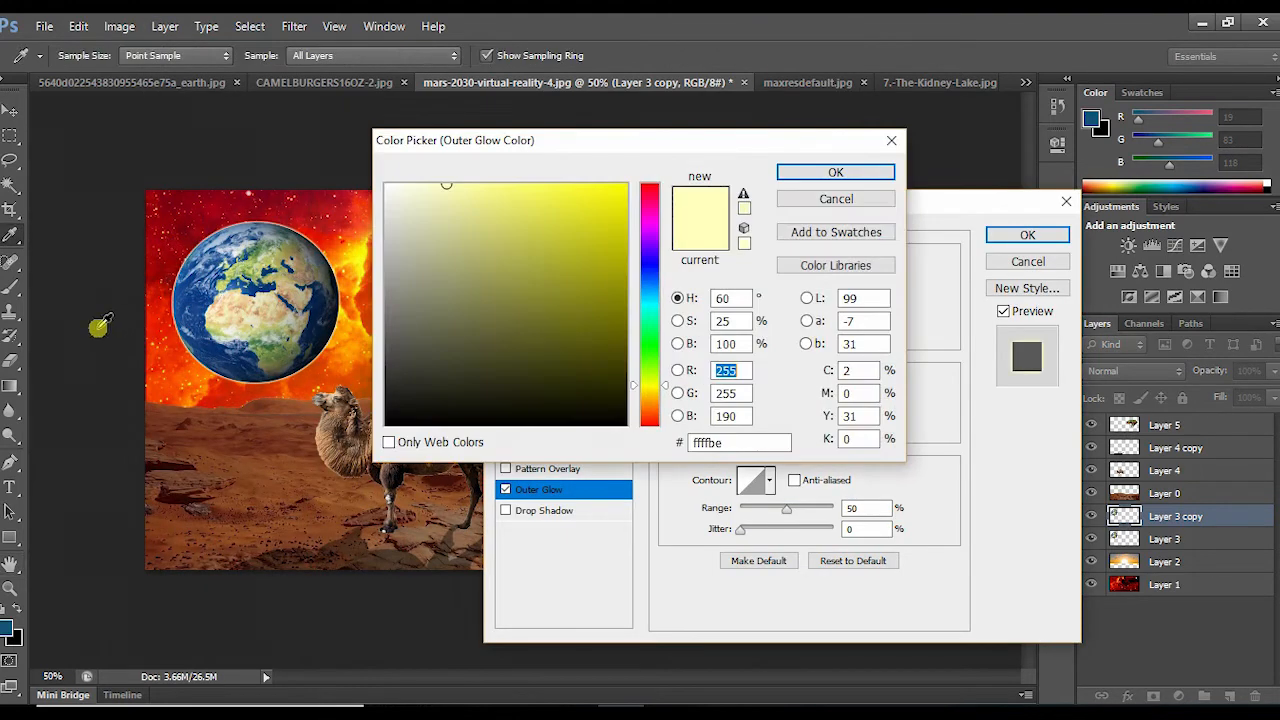
pyautogui.click(835, 172)
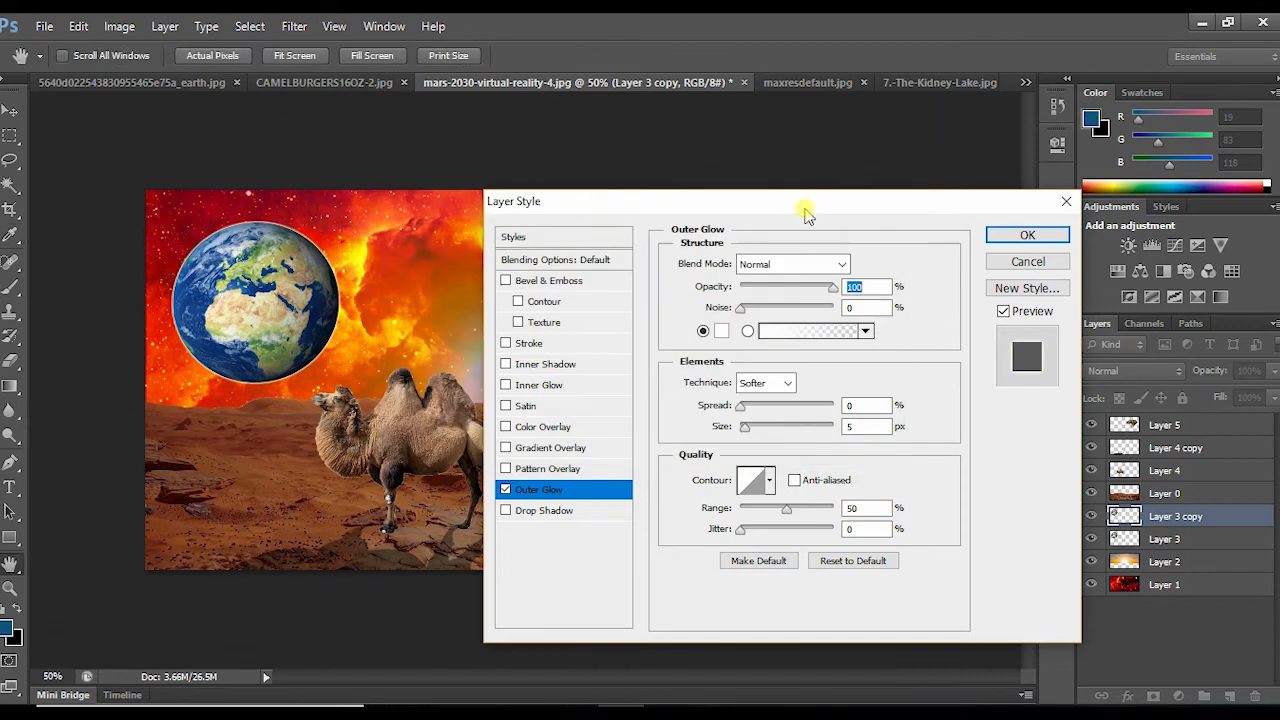
# Adjust the Earth's outer glow by raising its spread to 28% and enlarging its size, and reduce both values again.
pyautogui.scroll(10, 882, 402)
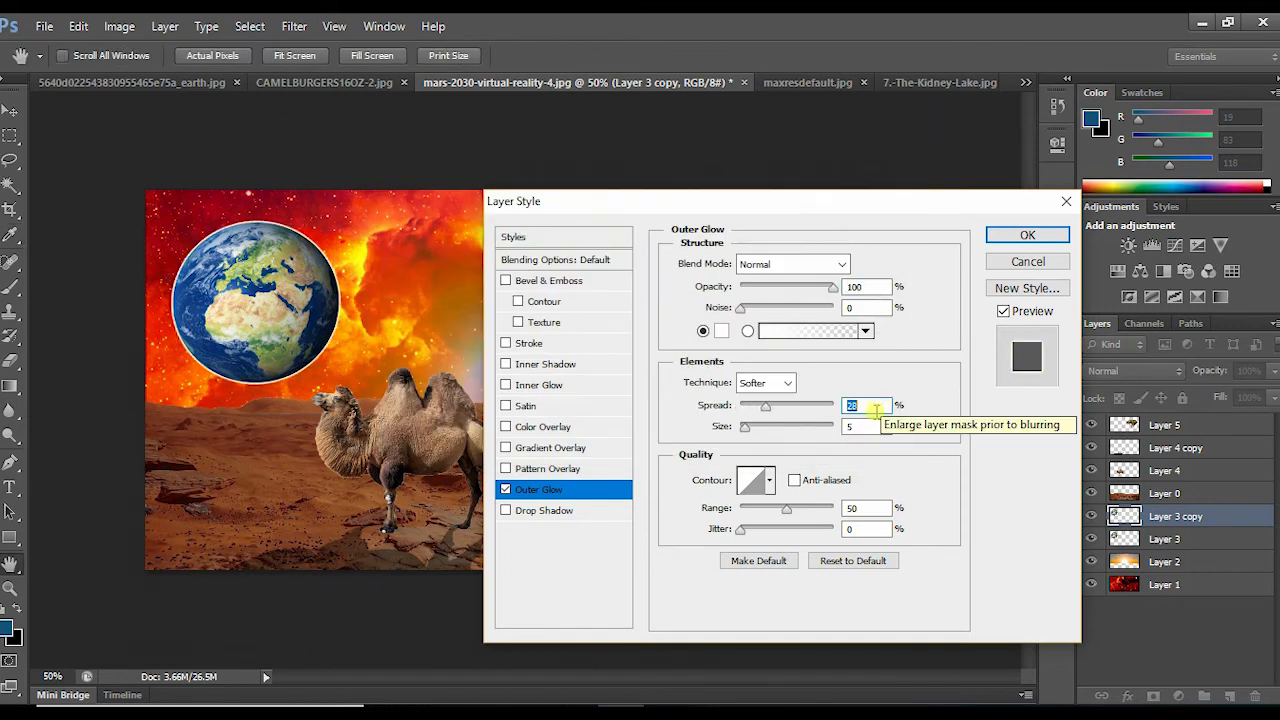
pyautogui.click(876, 428)
pyautogui.scroll(20, 876, 429)
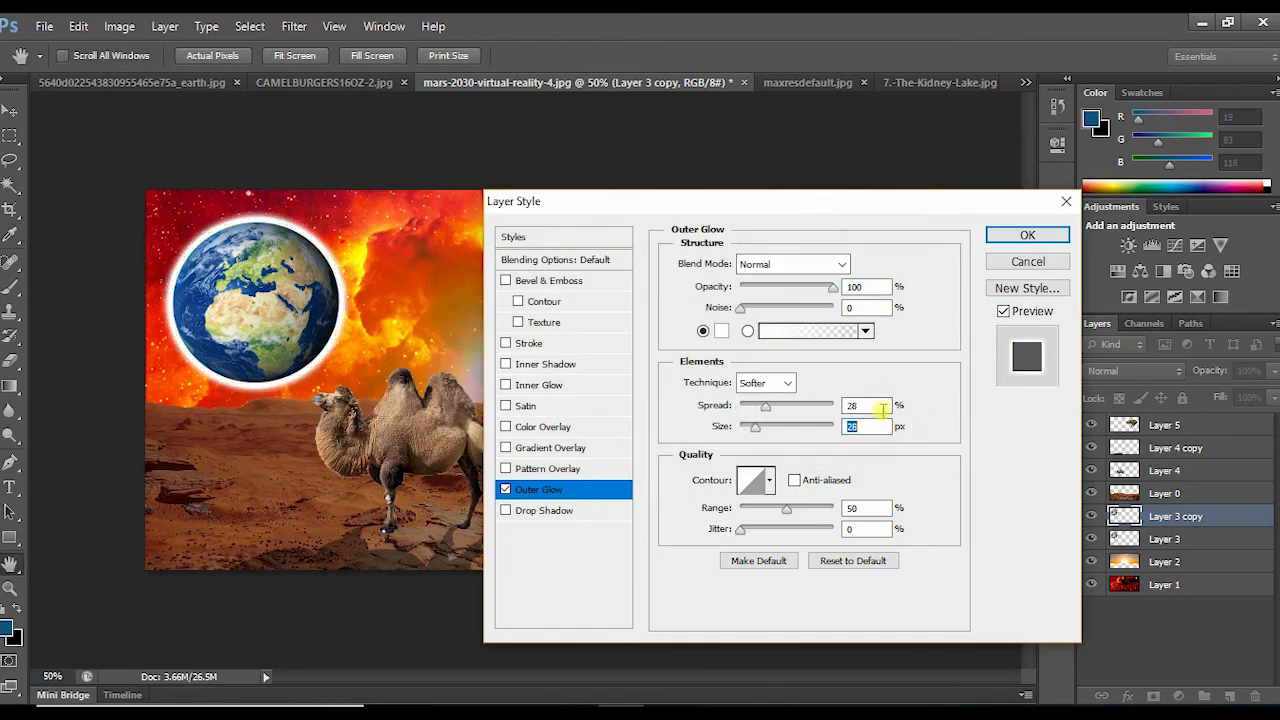
pyautogui.scroll(-12, 878, 405)
pyautogui.click(882, 426)
pyautogui.scroll(-5, 882, 426)
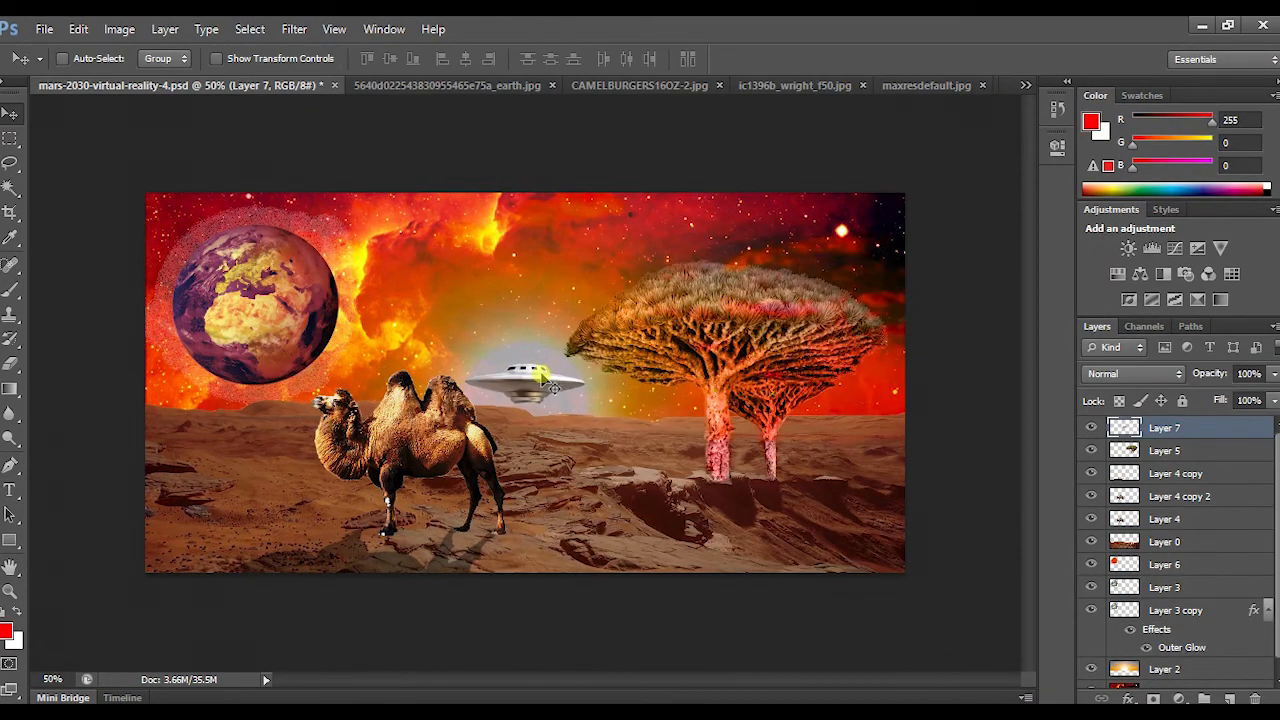
# Move the UFO into the sky above the sun and tilt it slightly counterclockwise with Free Transform.
pyautogui.moveTo(540, 390); pyautogui.dragTo(590, 254)
pyautogui.hotkey('ctrl', 't')
pyautogui.moveTo(660, 231); pyautogui.dragTo(657, 214)
pyautogui.moveTo(589, 239); pyautogui.dragTo(571, 261)
pyautogui.press('Return')
# Paste a second UFO, place it in the sky above the large tree and tilt it slightly clockwise.
pyautogui.hotkey('ctrl', 'v')
pyautogui.hotkey('ctrl', 't')
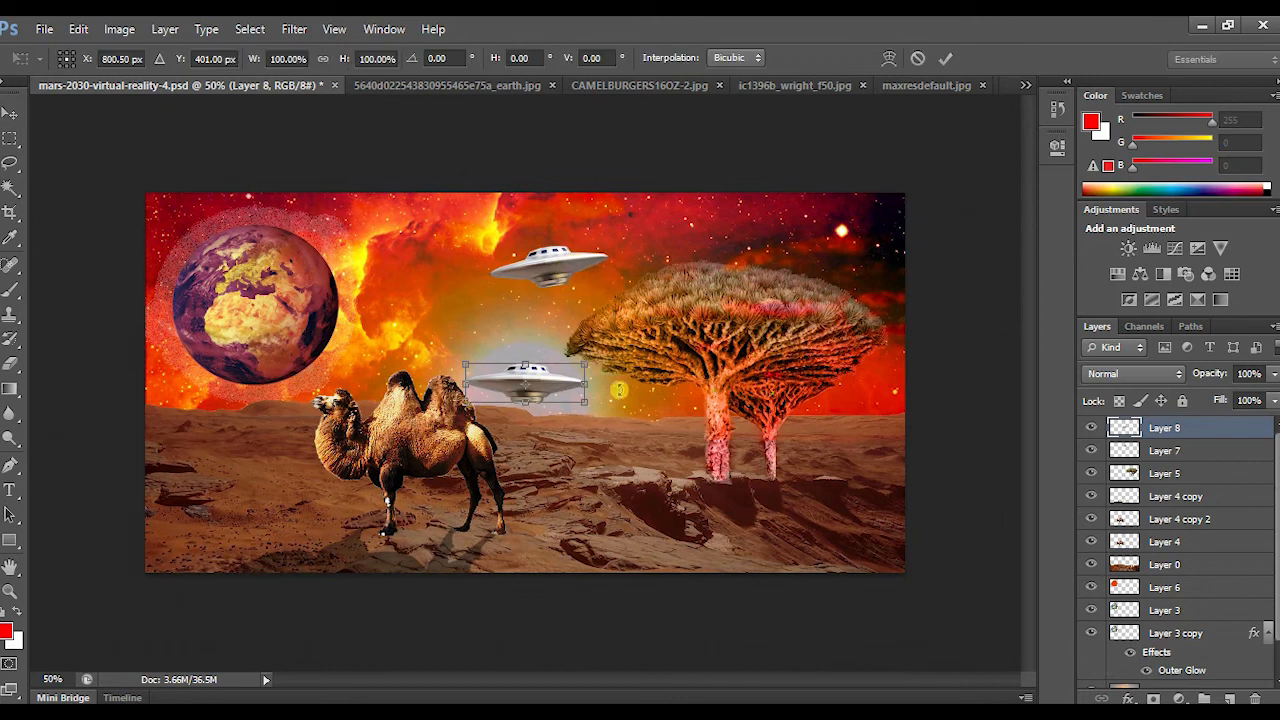
pyautogui.moveTo(525, 383); pyautogui.dragTo(773, 233)
pyautogui.press('Return')
# Paste a third UFO, enlarge and tilt it slightly clockwise, and place it overlapping the Earth's right edge.
pyautogui.hotkey('ctrl', 'v')
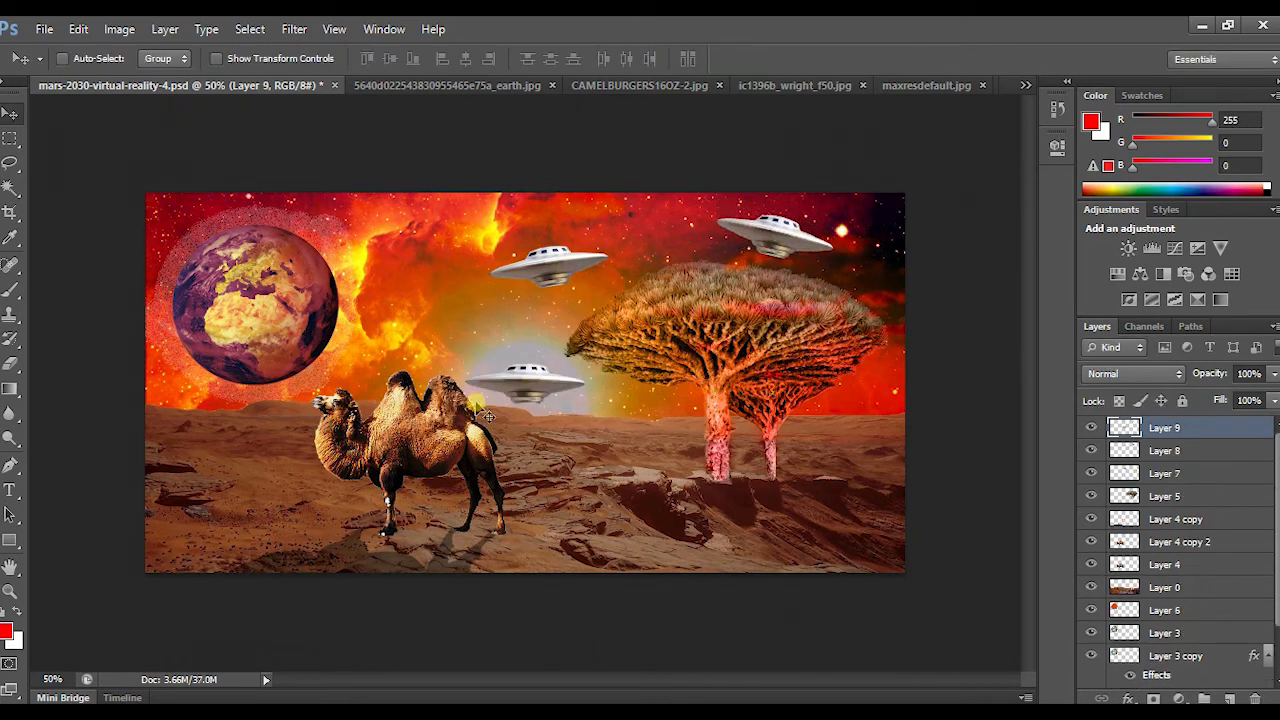
pyautogui.moveTo(539, 397); pyautogui.dragTo(427, 327)
pyautogui.hotkey('ctrl', 't')
pyautogui.moveTo(457, 312); pyautogui.dragTo(457, 313)
pyautogui.press('Return')
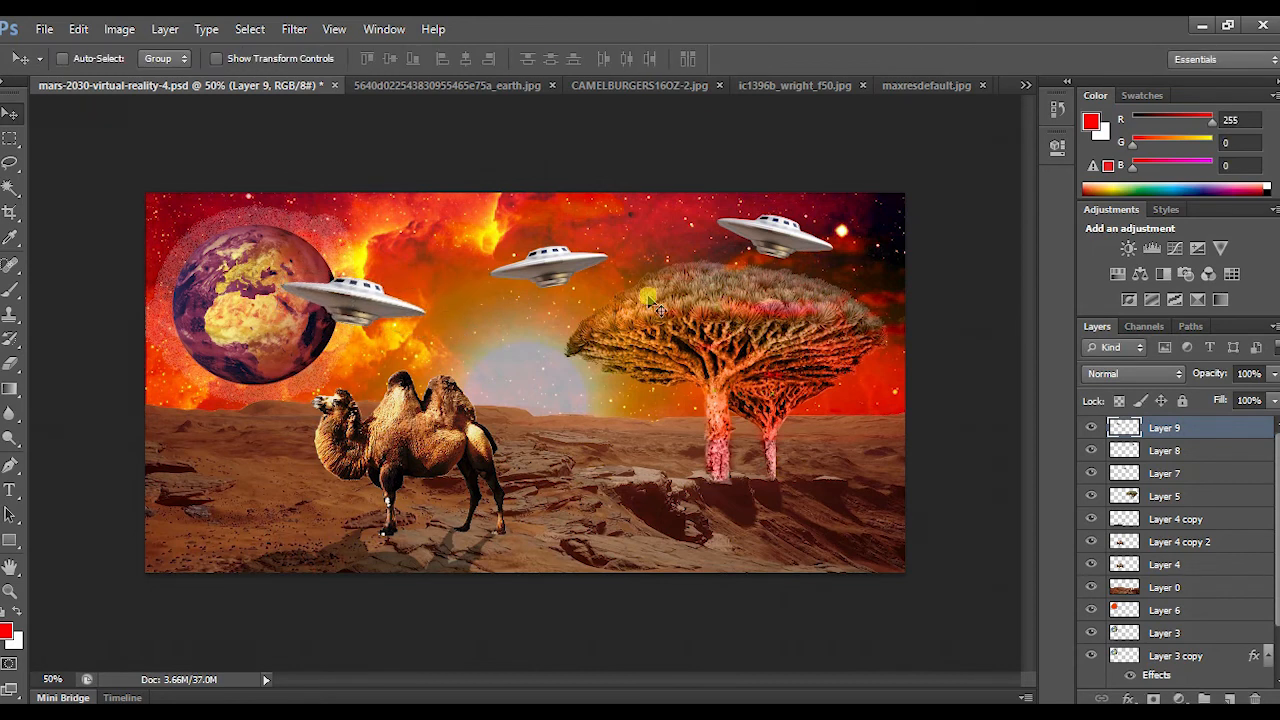
# Paste a fourth UFO near the horizon beside the tree trunk, send its layer behind the Mars terrain and hide it.
pyautogui.hotkey('ctrl', 'v')
pyautogui.moveTo(566, 378); pyautogui.dragTo(644, 401)
pyautogui.hotkey('ctrl', 'z')
pyautogui.moveTo(1226, 433); pyautogui.dragTo(1217, 620)
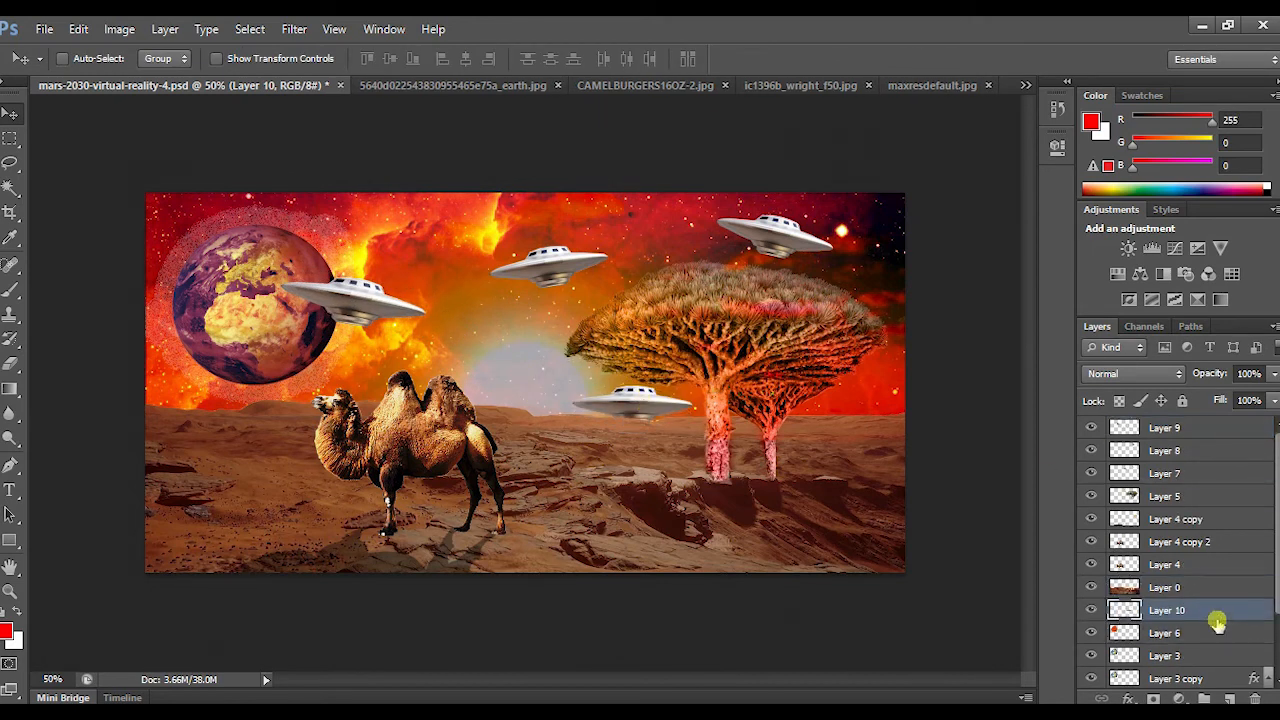
pyautogui.click(1090, 609)
# Try other positions for the UFO above the sun and hide its layer.
pyautogui.click(1203, 451)
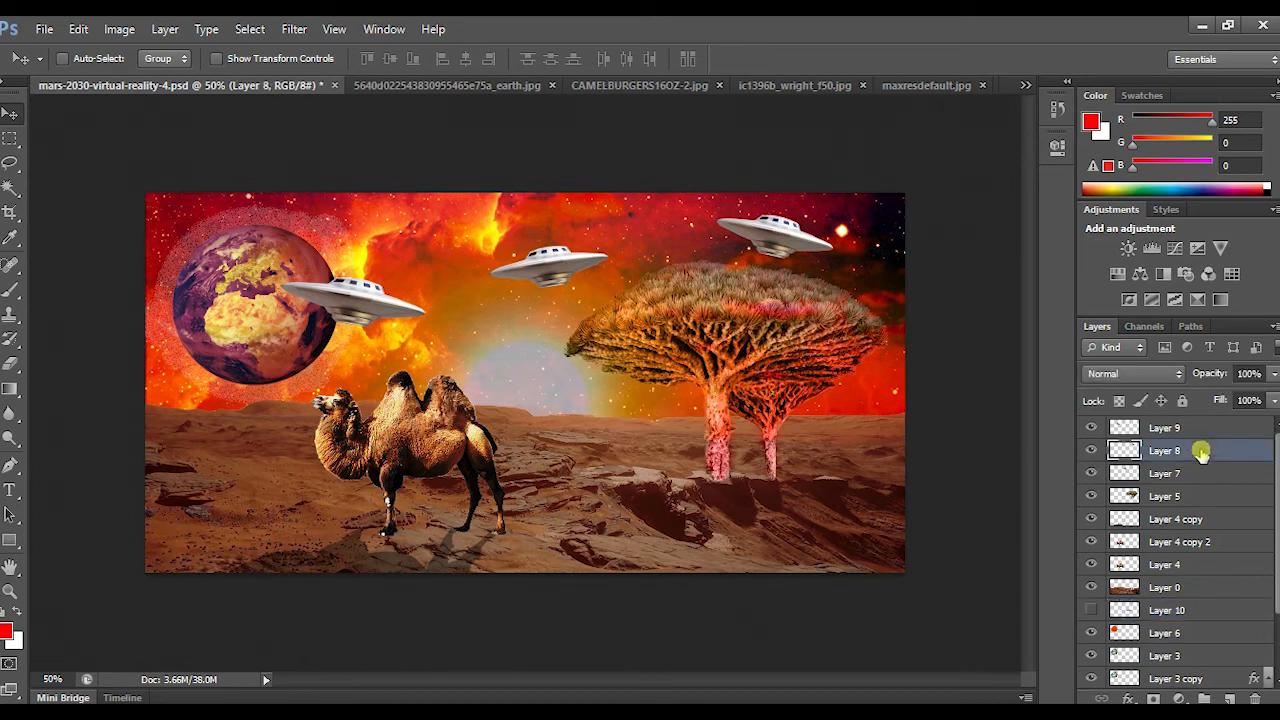
pyautogui.click(1195, 474)
pyautogui.moveTo(550, 267); pyautogui.dragTo(587, 319)
pyautogui.moveTo(1184, 480)
pyautogui.mouseDown()
pyautogui.moveTo(1193, 508)
pyautogui.moveTo(1191, 463)
pyautogui.mouseUp()
pyautogui.moveTo(573, 322); pyautogui.dragTo(564, 276)
pyautogui.moveTo(564, 276); pyautogui.dragTo(579, 278)
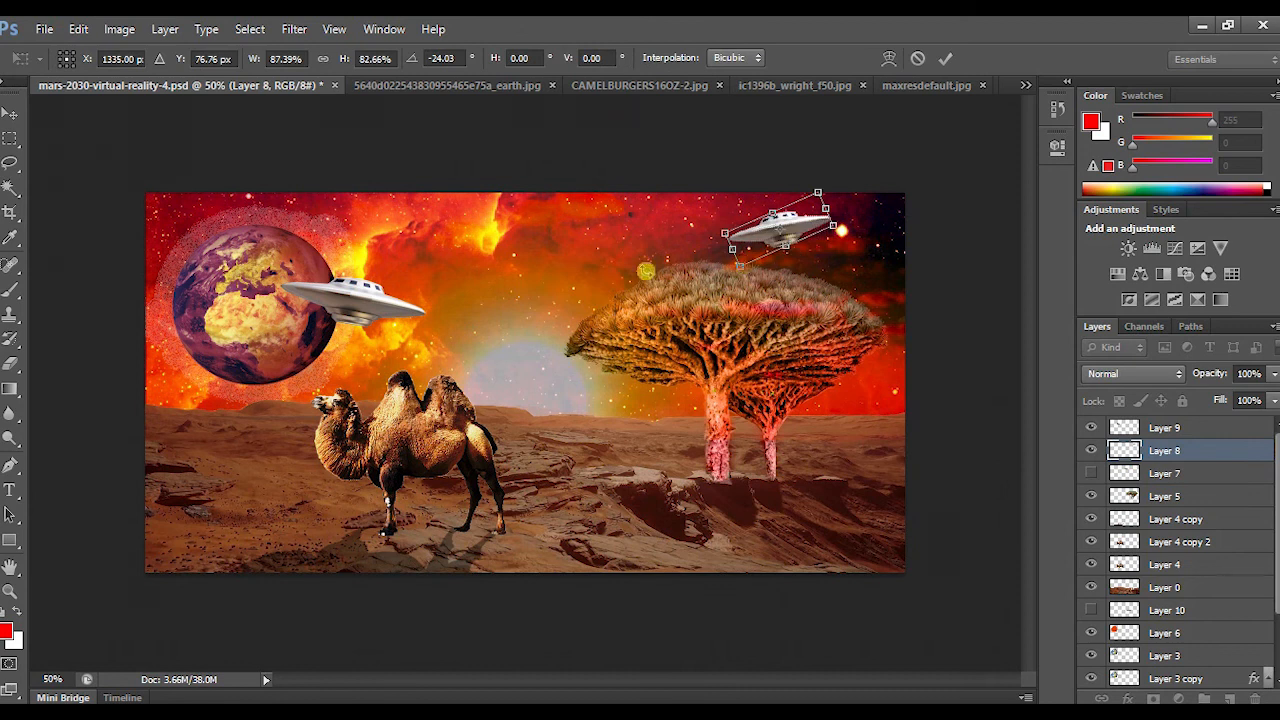
# Apply a Free Transform to the UFO above the tree, rotating it about -24° and scaling it to about 87% by 83%.
pyautogui.press('Return')
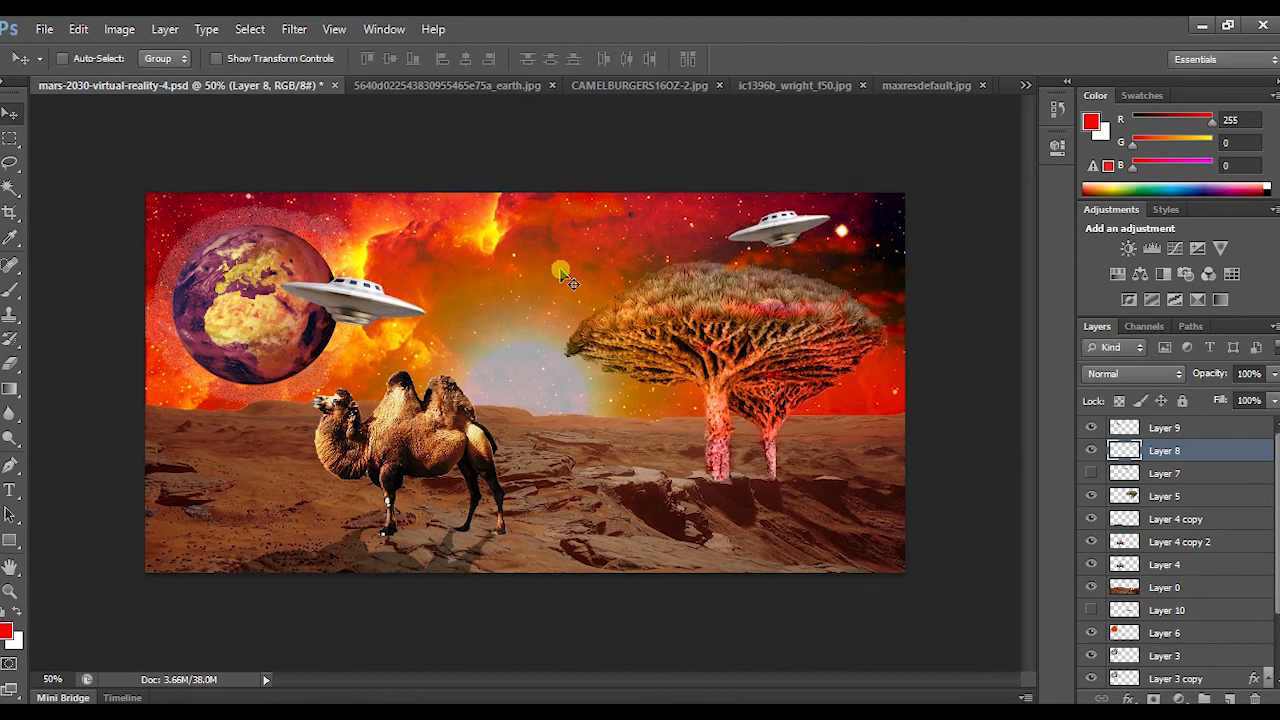
# Save the Mars composite PSD and open the Save As dialog for it.
pyautogui.click(44, 28)
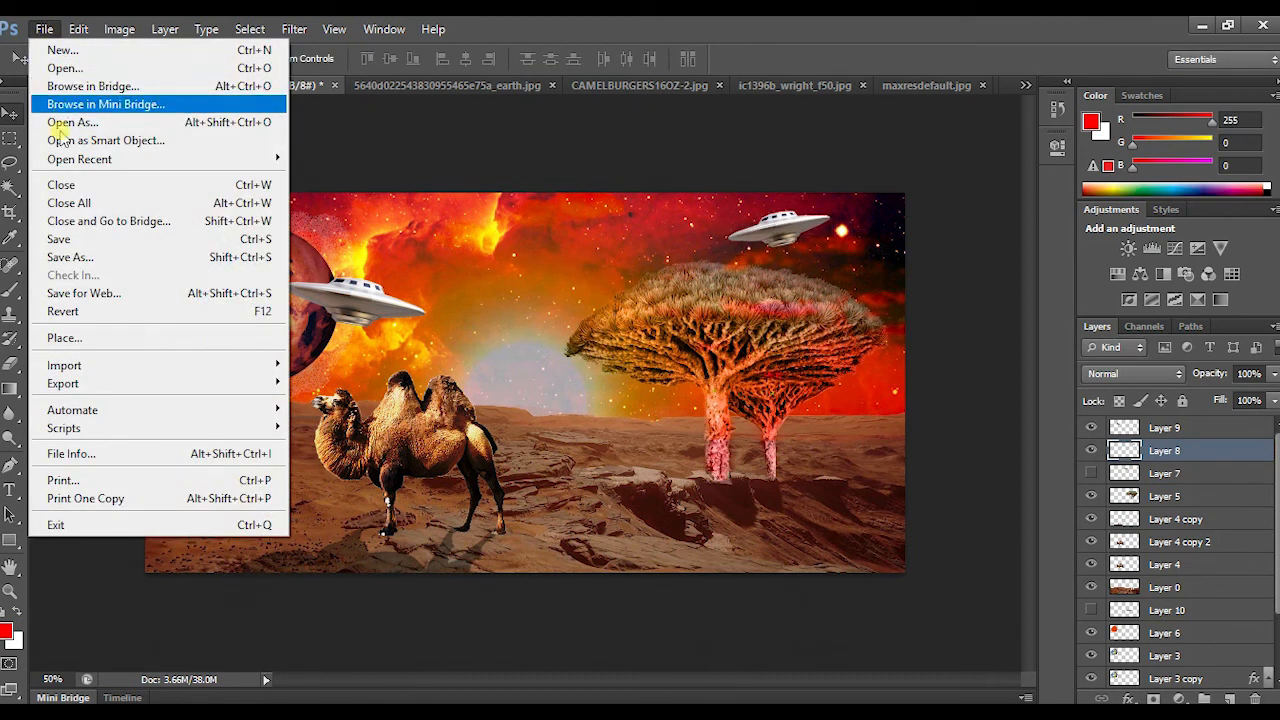
pyautogui.click(83, 239)
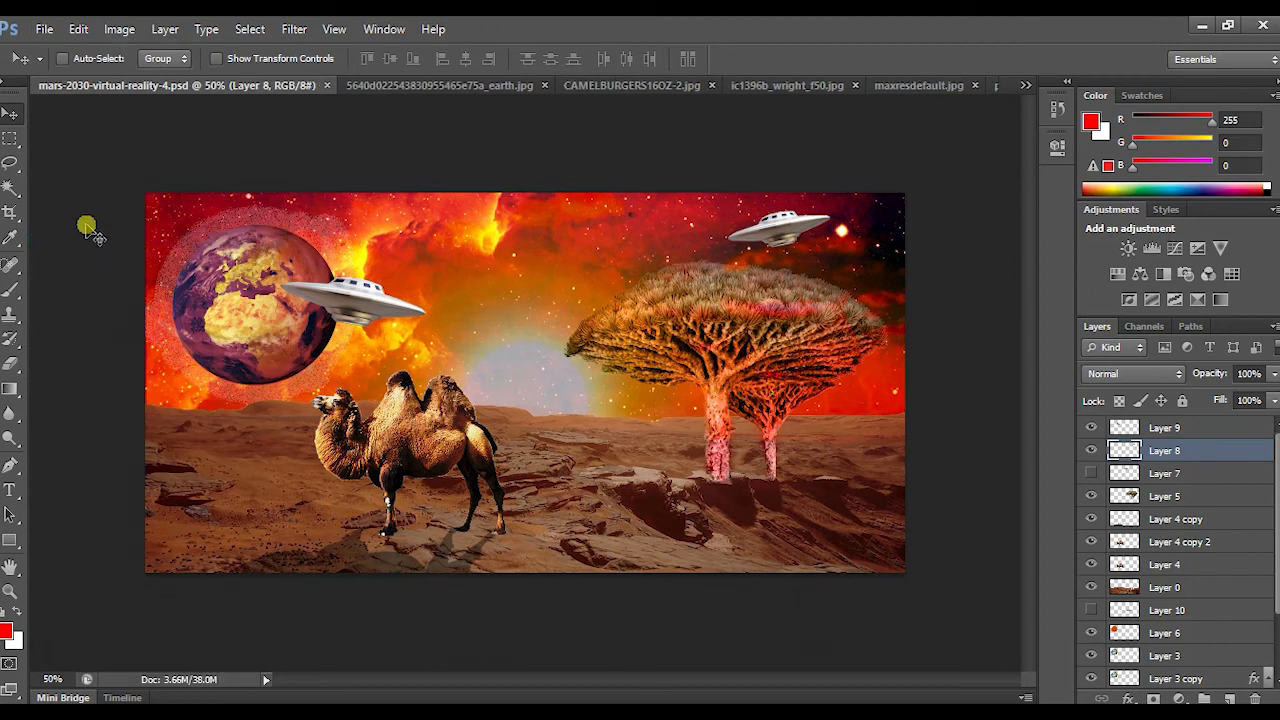
pyautogui.click(44, 28)
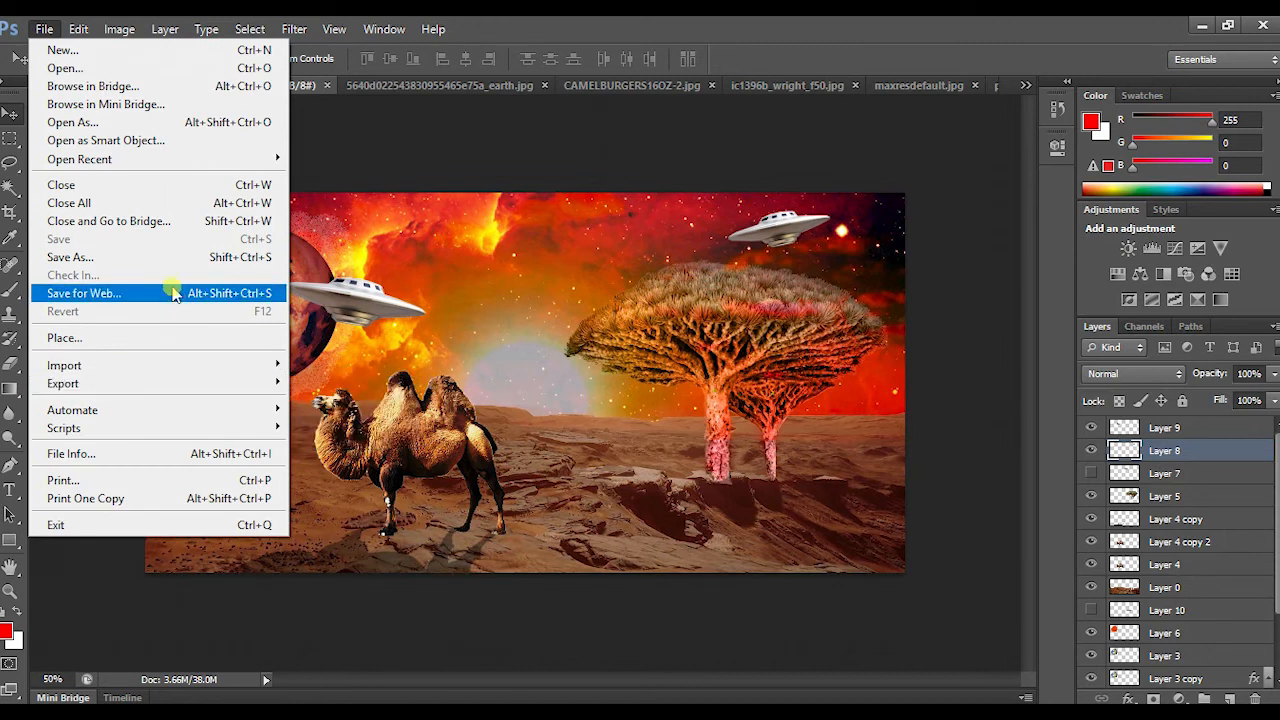
pyautogui.click(170, 259)
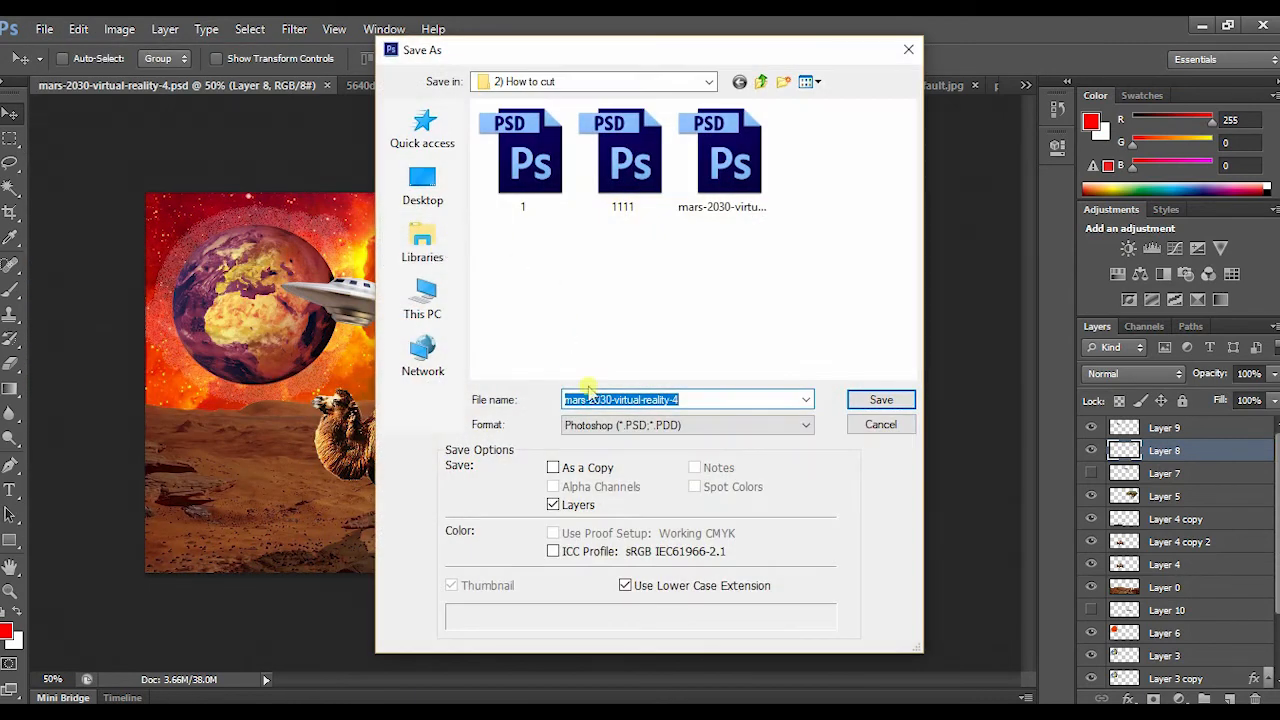